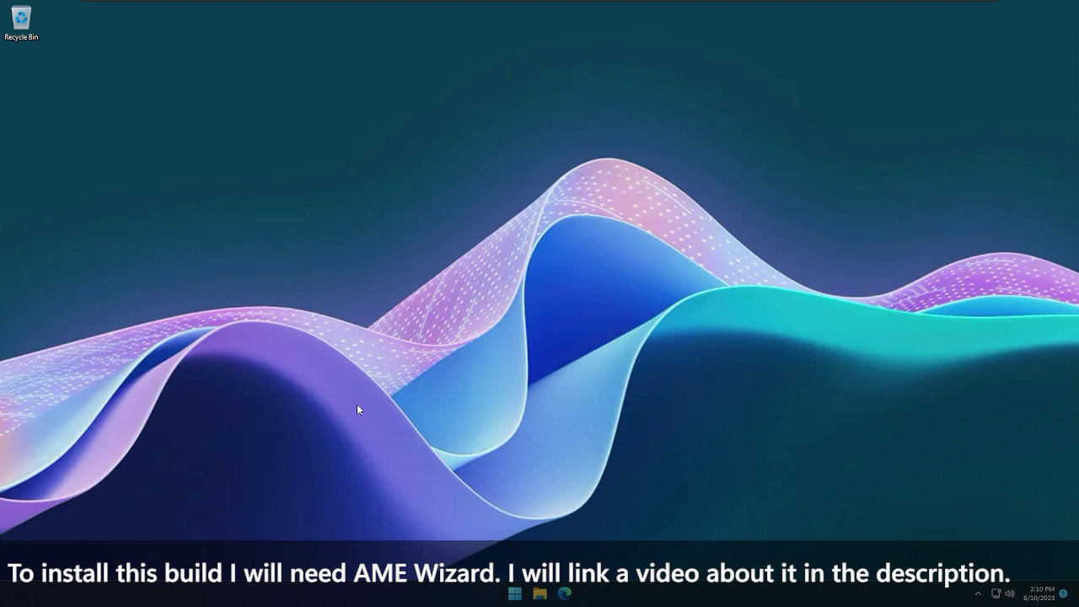
Show the Start menu's All apps list and scroll down through Mail, Maps and Microsoft Store
{"action": "key", "text": "super"}
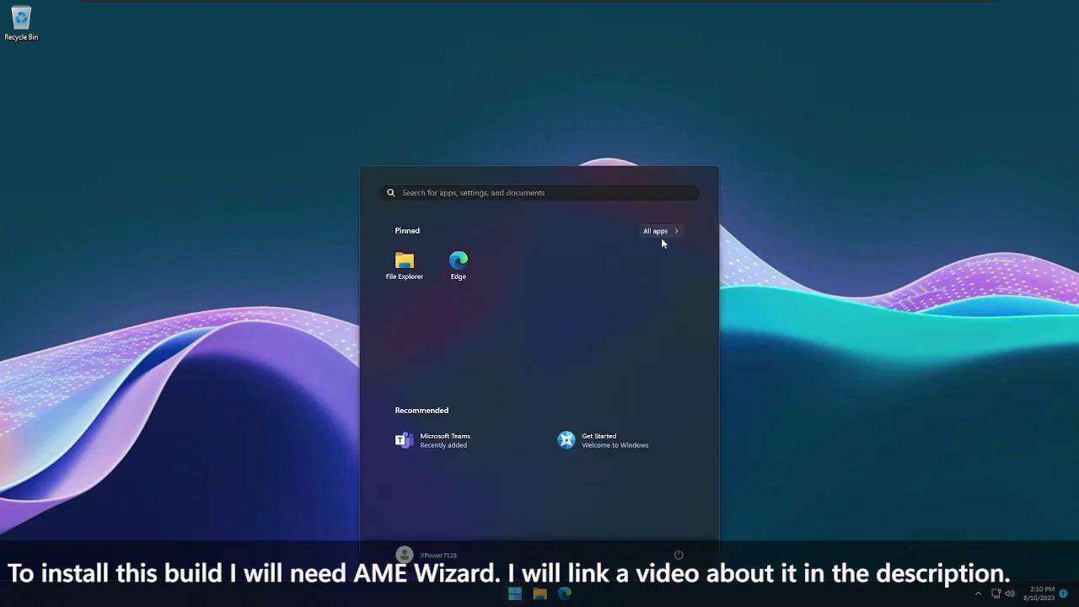
{"action": "left_click", "coordinate": [661, 230]}
{"action": "scroll", "coordinate": [554, 343], "scroll_direction": "down", "scroll_amount": 5}
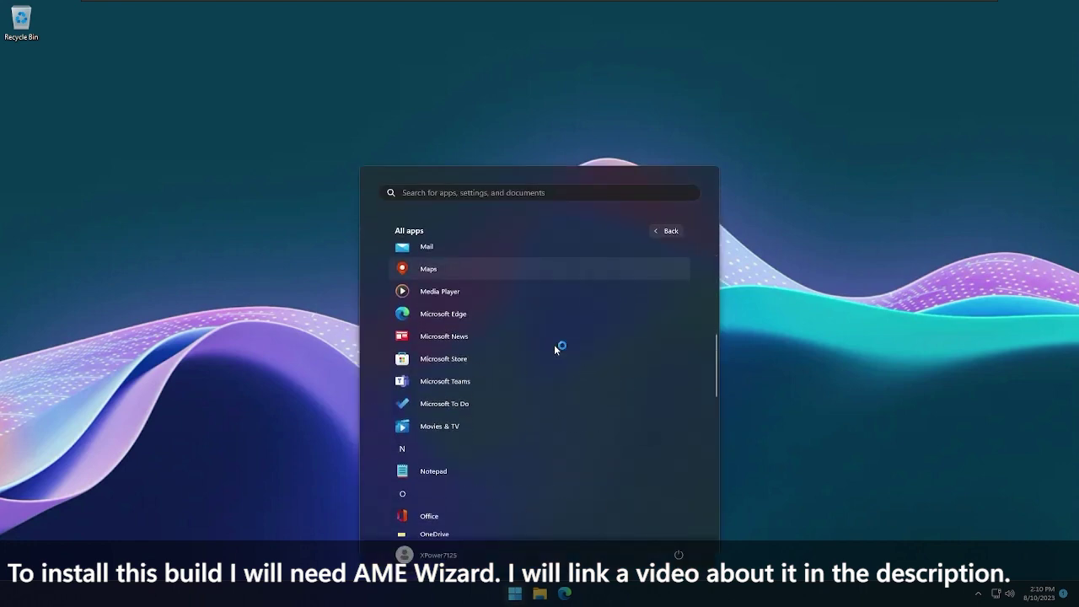
{"action": "scroll", "coordinate": [554, 344], "scroll_direction": "down", "scroll_amount": 10}
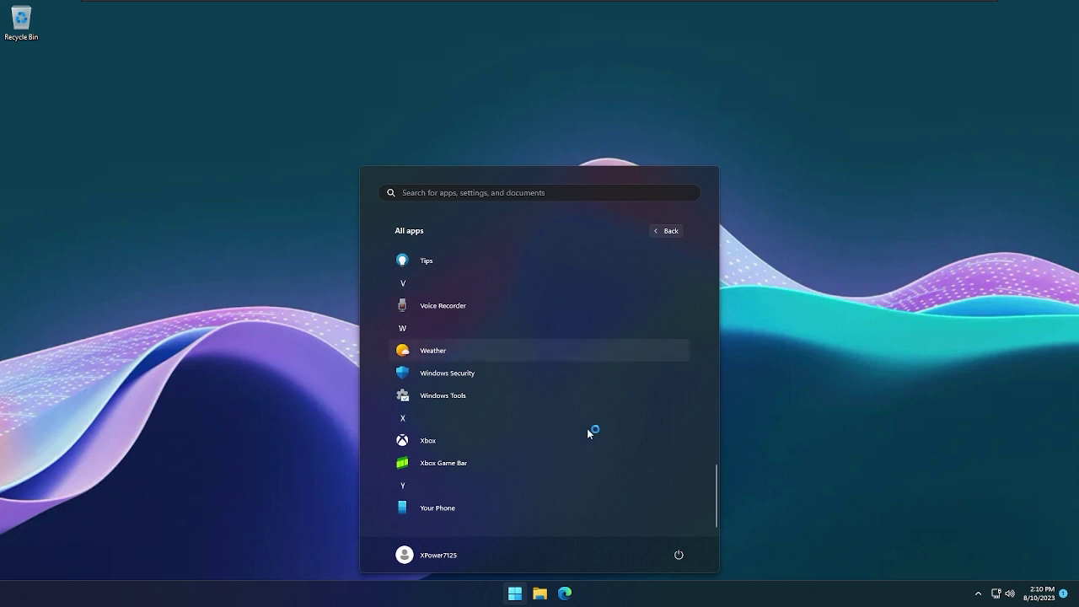
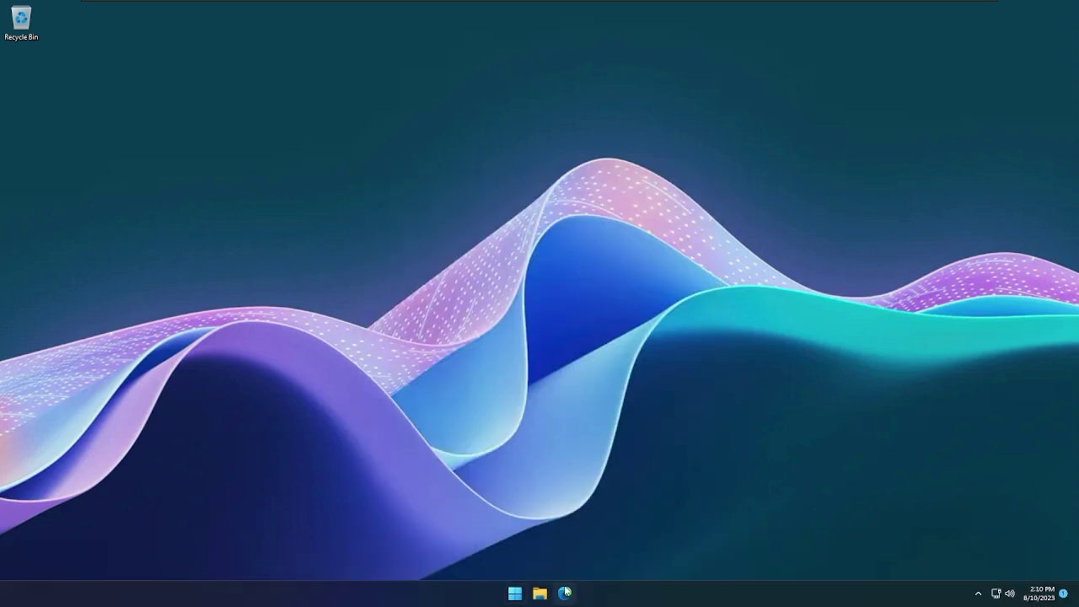
Launch Microsoft Edge and run a Bing search for 'AME wizard'
{"action": "left_click", "coordinate": [565, 593]}
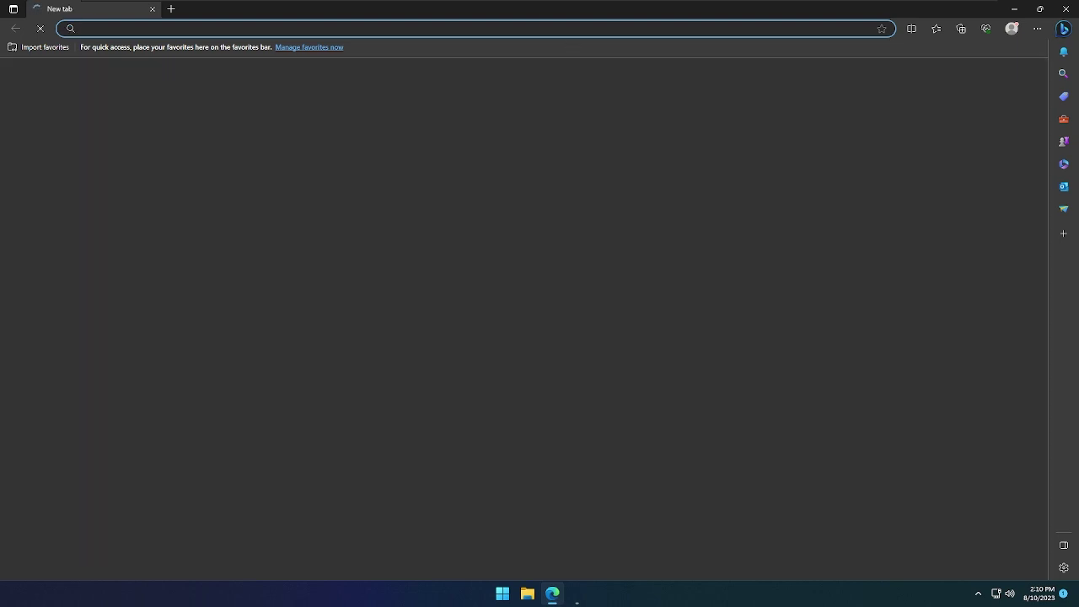
{"action": "type", "text": "AME wizar"}
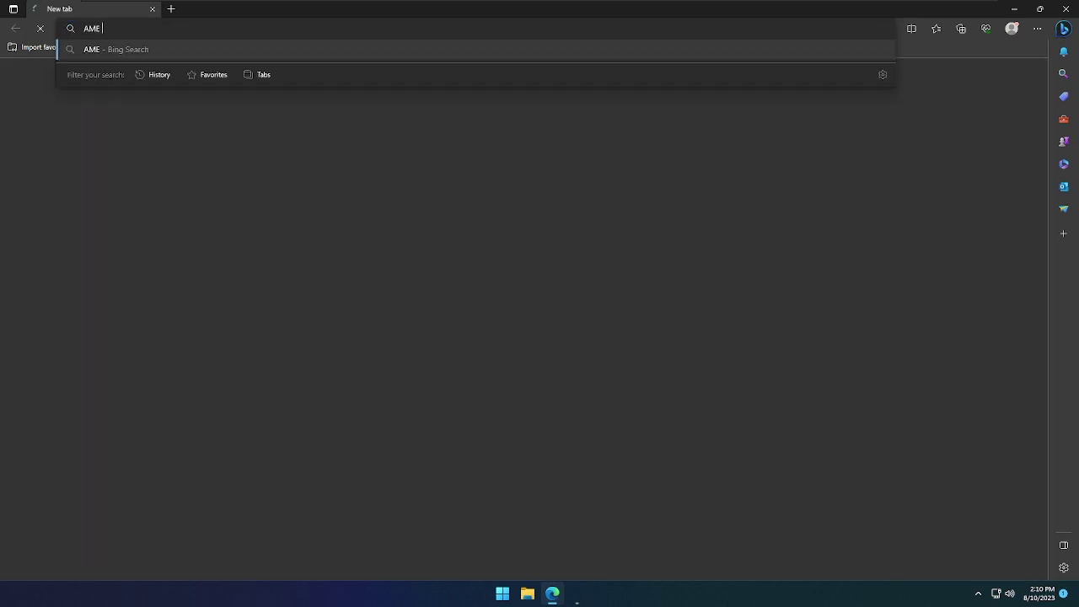
{"action": "key", "text": "Return"}
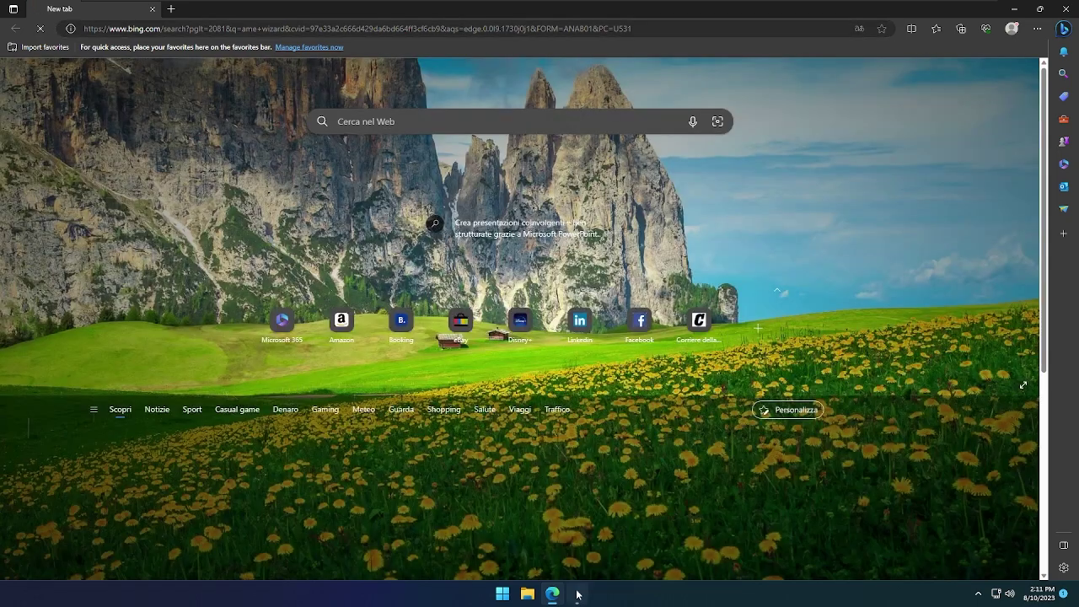
Open the Ameliorated.io search result, then reach Windows Security's virus and threat protection settings
{"action": "mouse_move", "coordinate": [577, 594]}
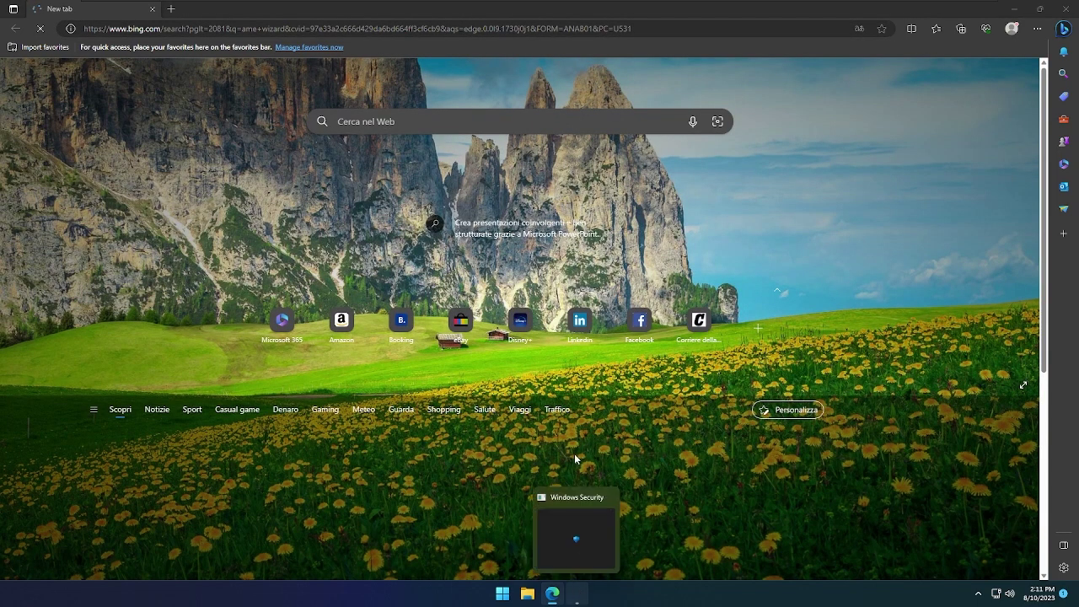
{"action": "left_click", "coordinate": [583, 538]}
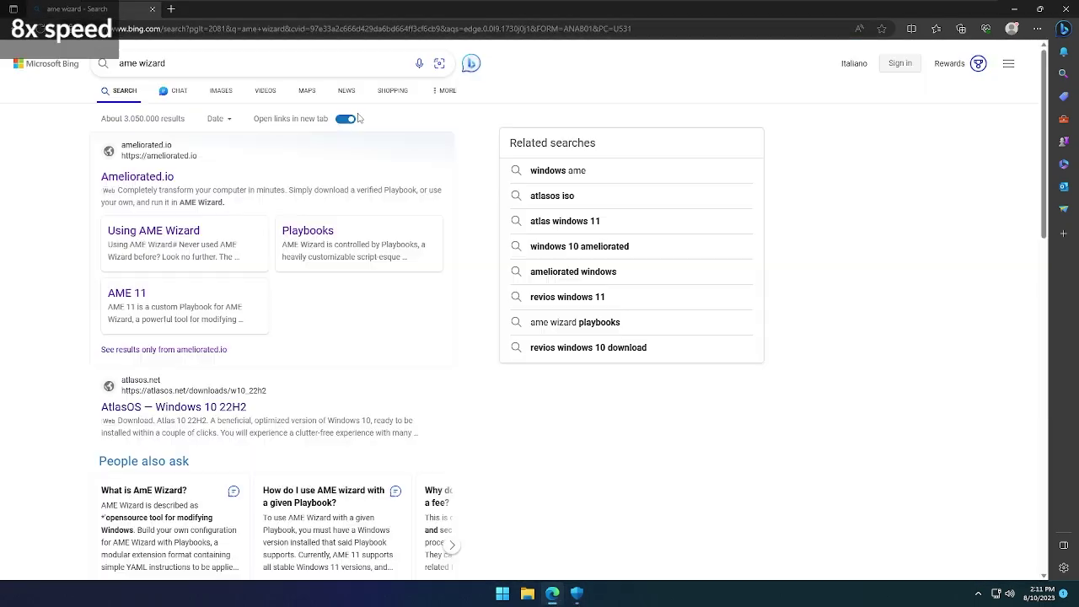
{"action": "left_click", "coordinate": [143, 176]}
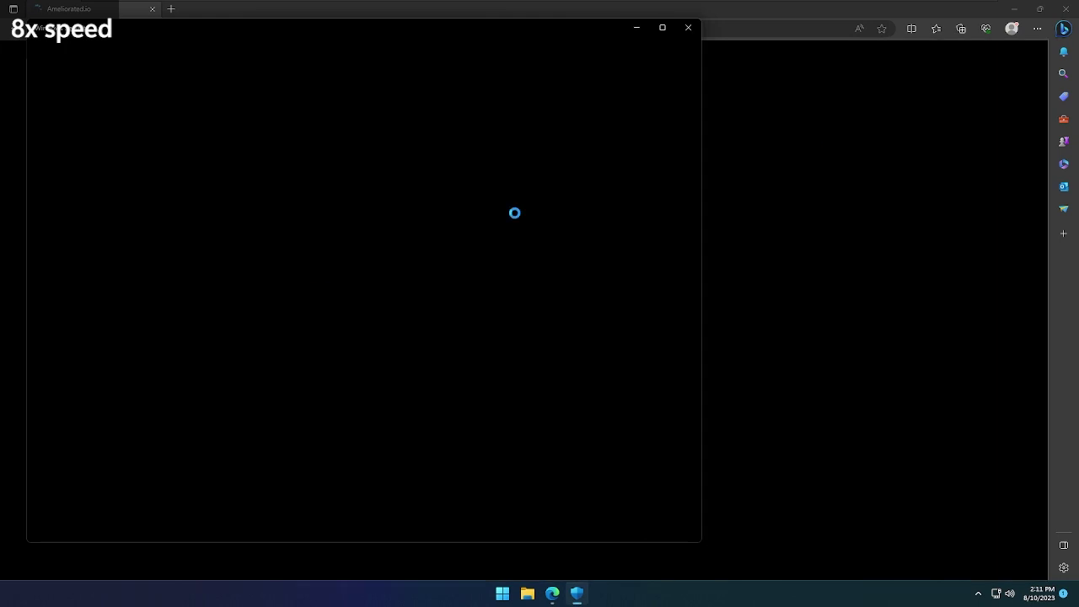
{"action": "scroll", "coordinate": [474, 371], "scroll_direction": "down", "scroll_amount": 10}
{"action": "left_click", "coordinate": [576, 593]}
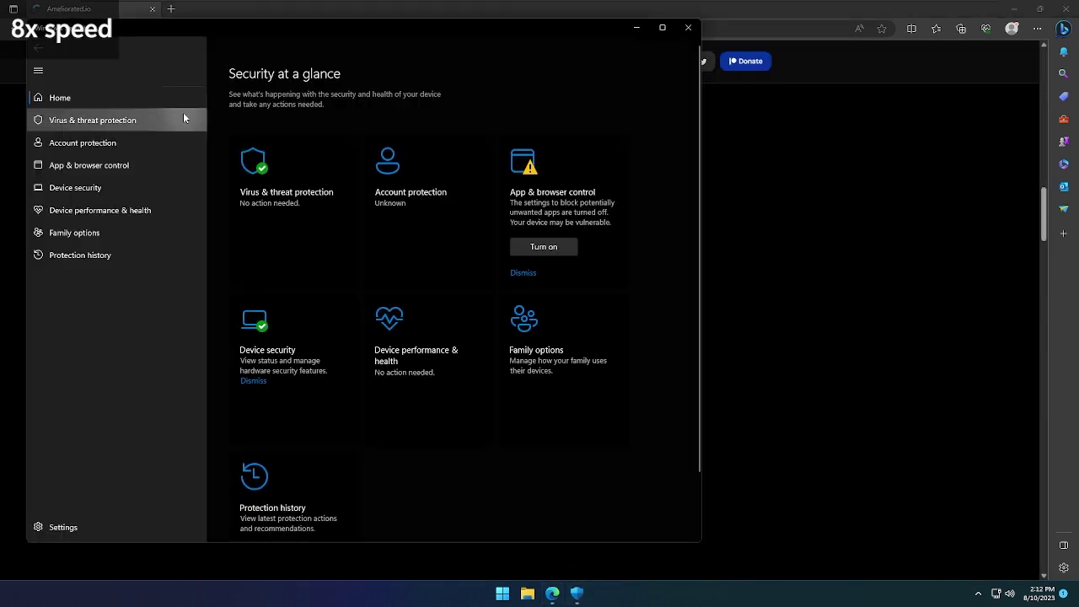
{"action": "left_click", "coordinate": [183, 116]}
{"action": "left_click", "coordinate": [258, 315]}
Switch off all four Defender virus and threat protection toggles
{"action": "left_click", "coordinate": [240, 303]}
{"action": "left_click", "coordinate": [240, 414]}
{"action": "left_click", "coordinate": [240, 522]}
{"action": "scroll", "coordinate": [379, 337], "scroll_direction": "down", "scroll_amount": 5}
{"action": "left_click", "coordinate": [826, 233]}
Download the AME 11 Beta playbook from ameliorated.io
{"action": "scroll", "coordinate": [539, 337], "scroll_direction": "down", "scroll_amount": 3}
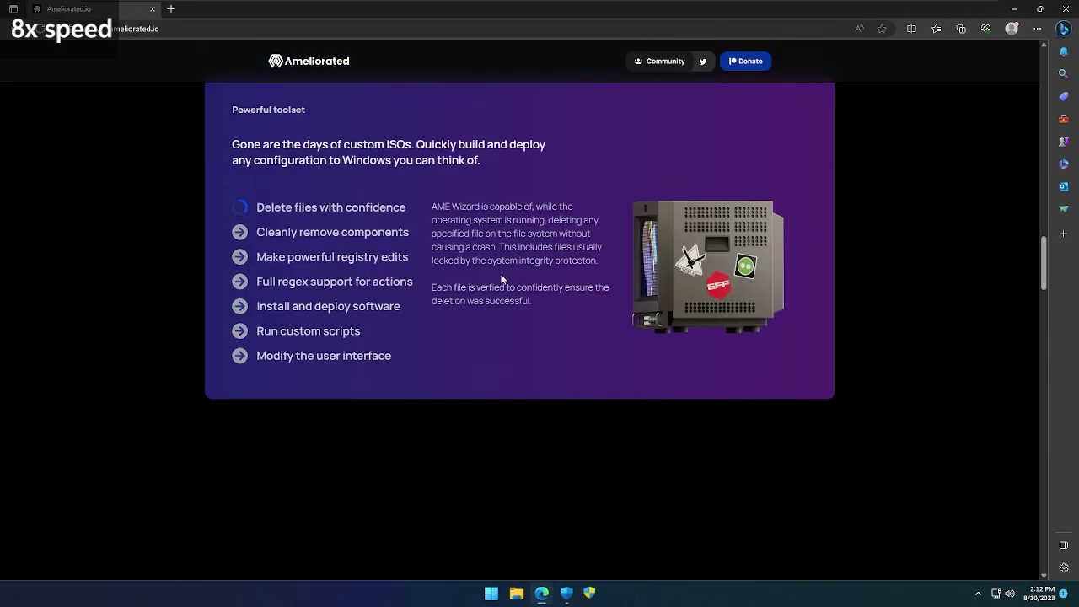
{"action": "scroll", "coordinate": [539, 337], "scroll_direction": "up", "scroll_amount": 2}
{"action": "scroll", "coordinate": [539, 337], "scroll_direction": "down", "scroll_amount": 2}
{"action": "scroll", "coordinate": [562, 312], "scroll_direction": "down", "scroll_amount": 15}
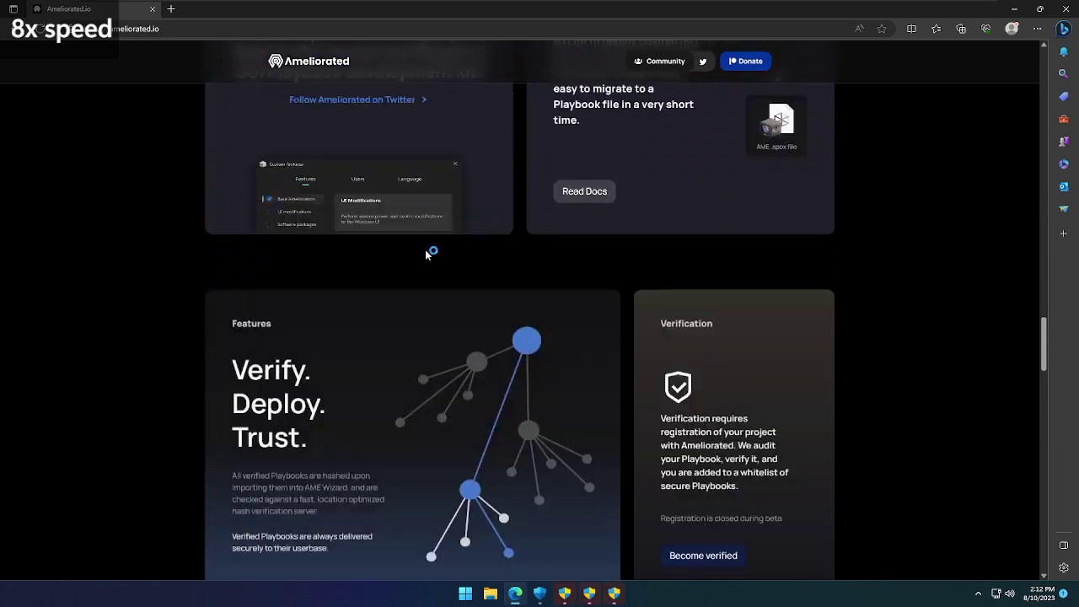
{"action": "scroll", "coordinate": [712, 407], "scroll_direction": "up", "scroll_amount": 3}
{"action": "scroll", "coordinate": [766, 349], "scroll_direction": "down", "scroll_amount": 10}
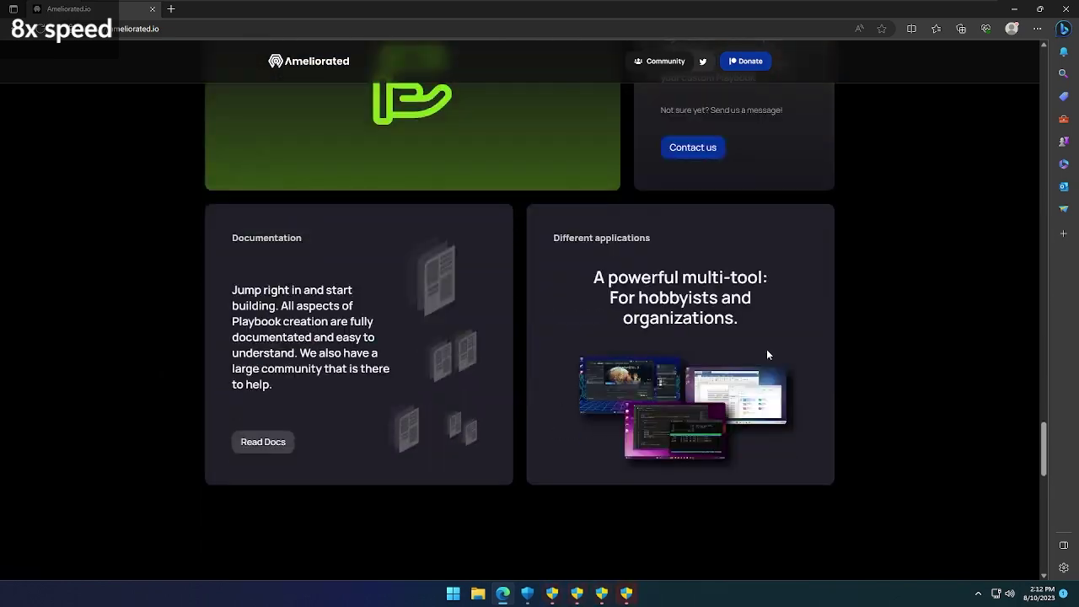
{"action": "left_click", "coordinate": [313, 193]}
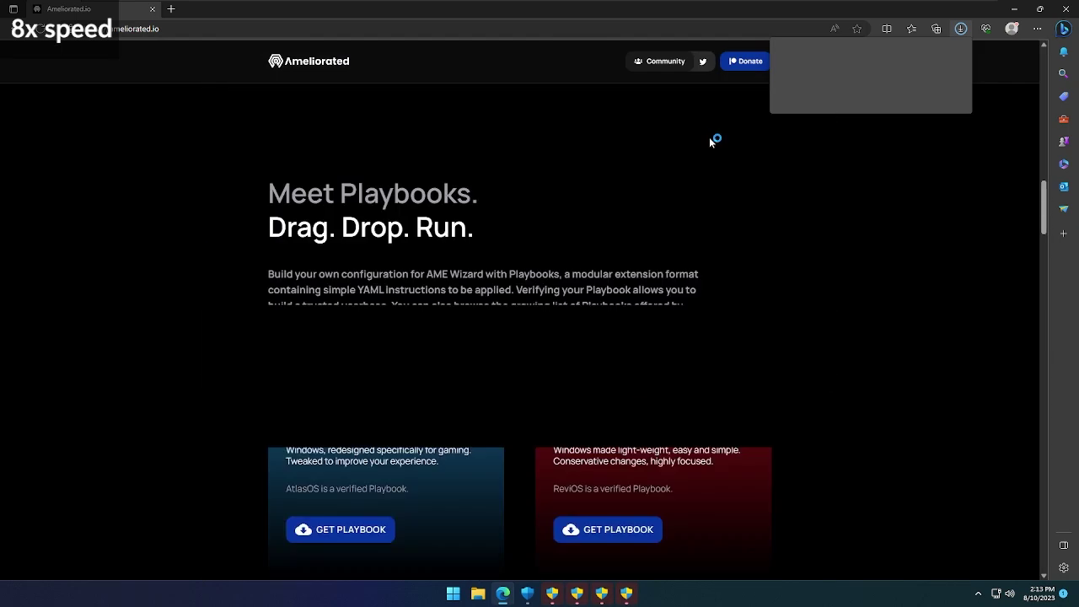
Download AME Wizard Beta.zip and show it in its folder
{"action": "scroll", "coordinate": [713, 139], "scroll_direction": "up", "scroll_amount": 20}
{"action": "left_click", "coordinate": [318, 368]}
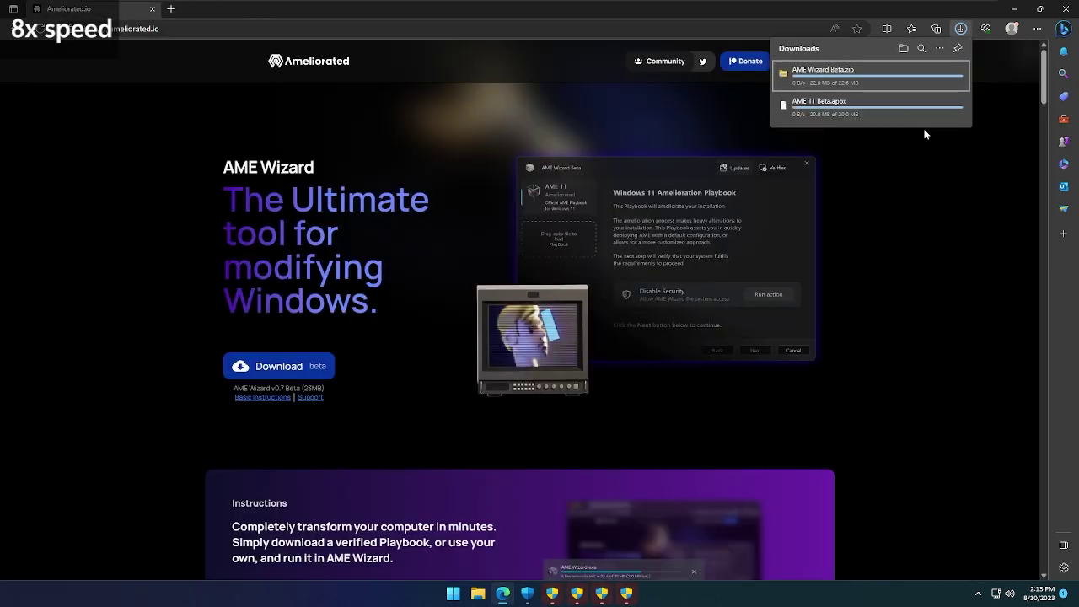
{"action": "right_click", "coordinate": [853, 71]}
{"action": "left_click", "coordinate": [936, 135]}
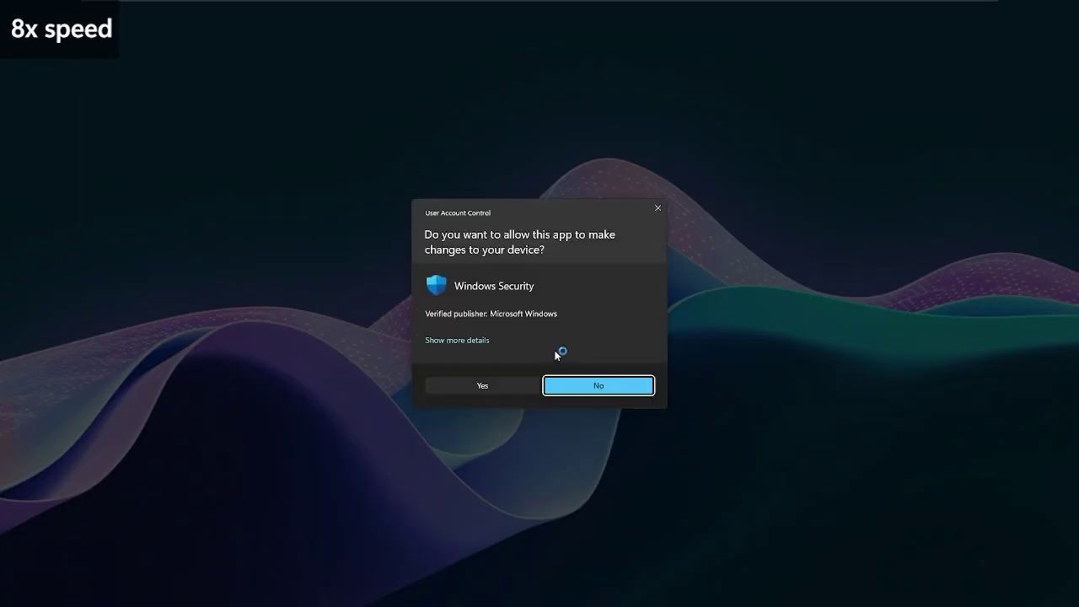
Dismiss the permission prompt and move the downloaded files from Downloads to the desktop
{"action": "left_click", "coordinate": [528, 385]}
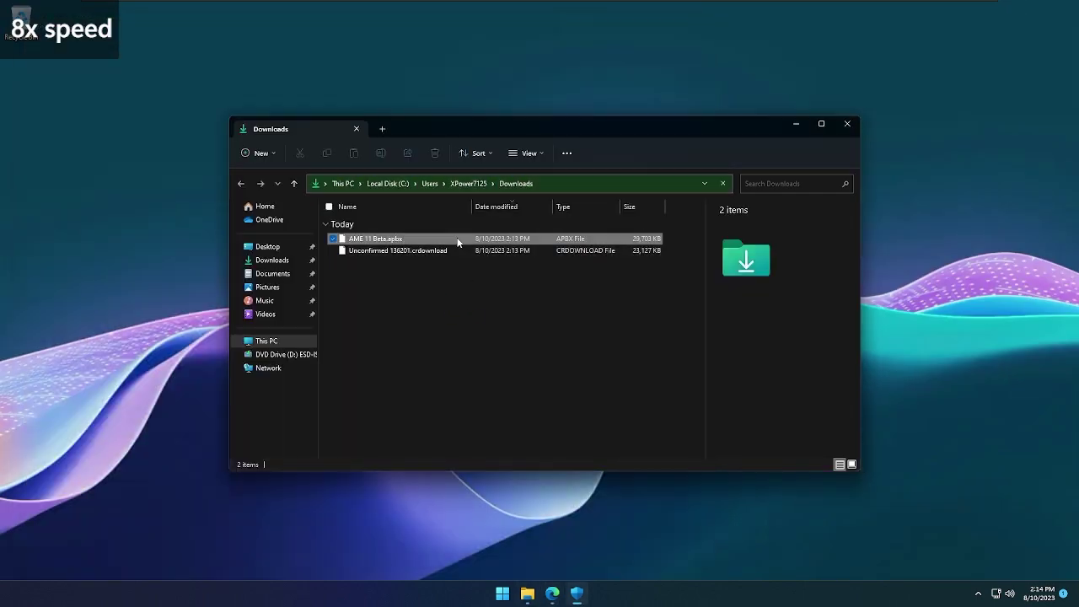
{"action": "key", "text": "alt+Tab"}
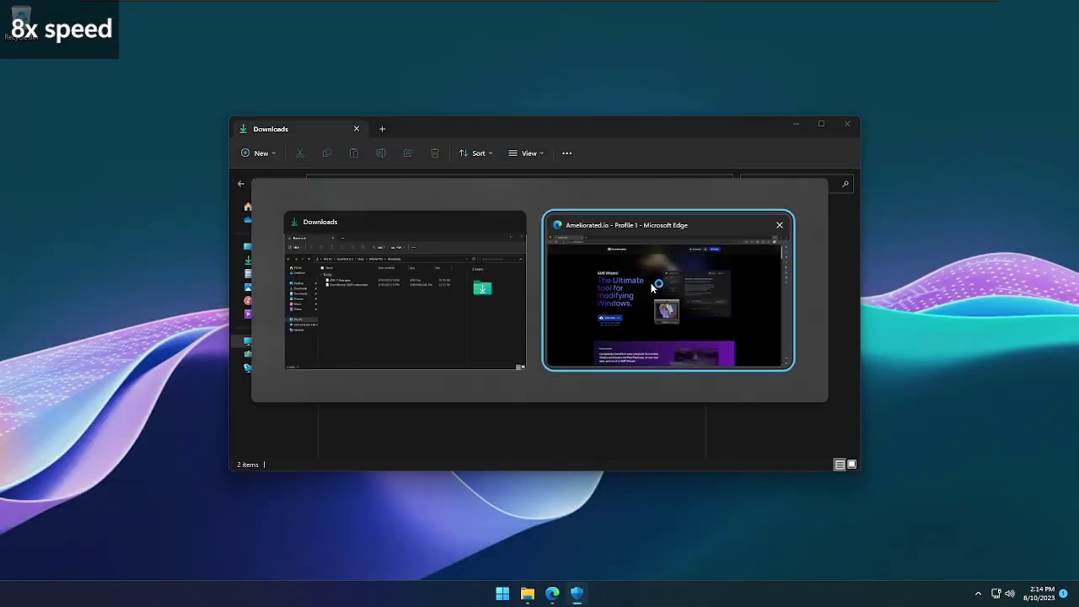
{"action": "left_click", "coordinate": [961, 34]}
{"action": "left_click_drag", "start_coordinate": [435, 310], "coordinate": [267, 246]}
{"action": "left_click", "coordinate": [540, 594]}
{"action": "left_click", "coordinate": [540, 593]}
{"action": "key", "text": "ctrl+a"}
{"action": "left_click", "coordinate": [1054, 465]}
{"action": "left_click", "coordinate": [357, 302]}
{"action": "left_click", "coordinate": [540, 593]}
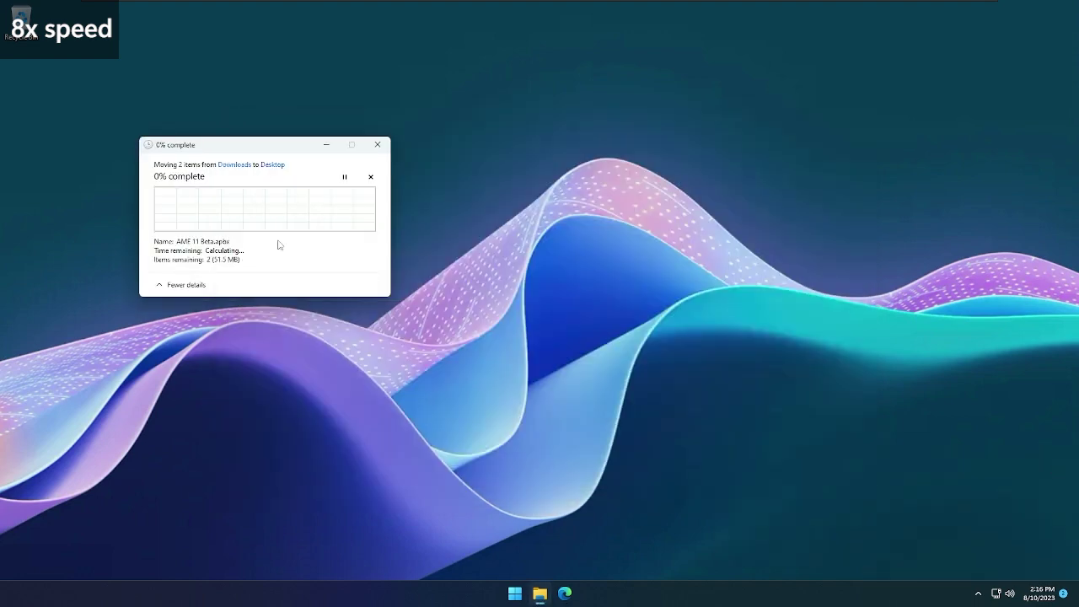
Drag AME 11 Beta.apbx from Downloads onto the desktop and close Explorer
{"action": "key", "text": "super+e"}
{"action": "left_click", "coordinate": [272, 260]}
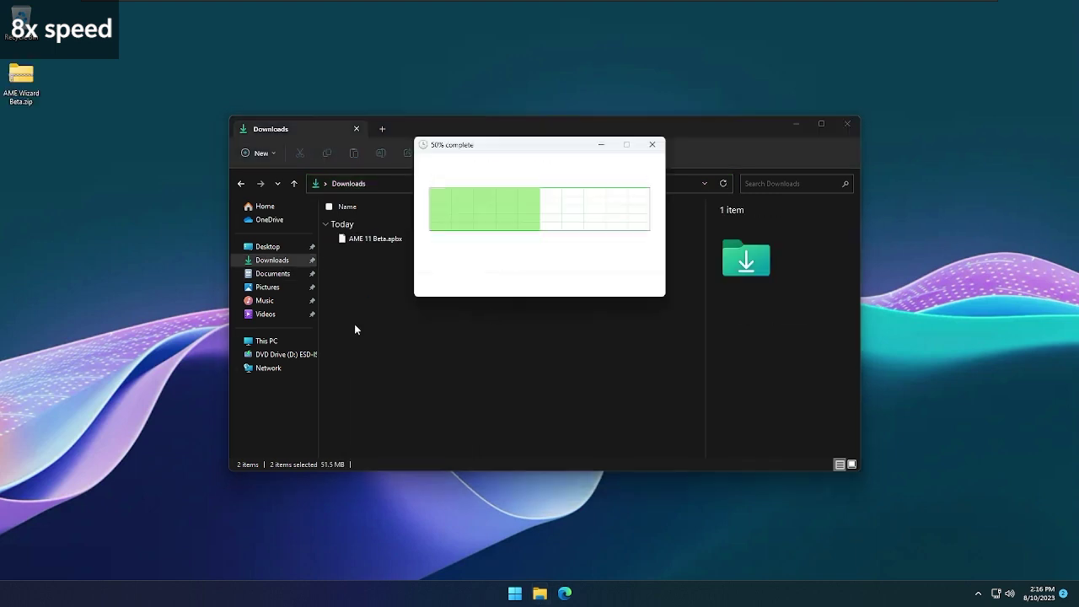
{"action": "left_click", "coordinate": [405, 237]}
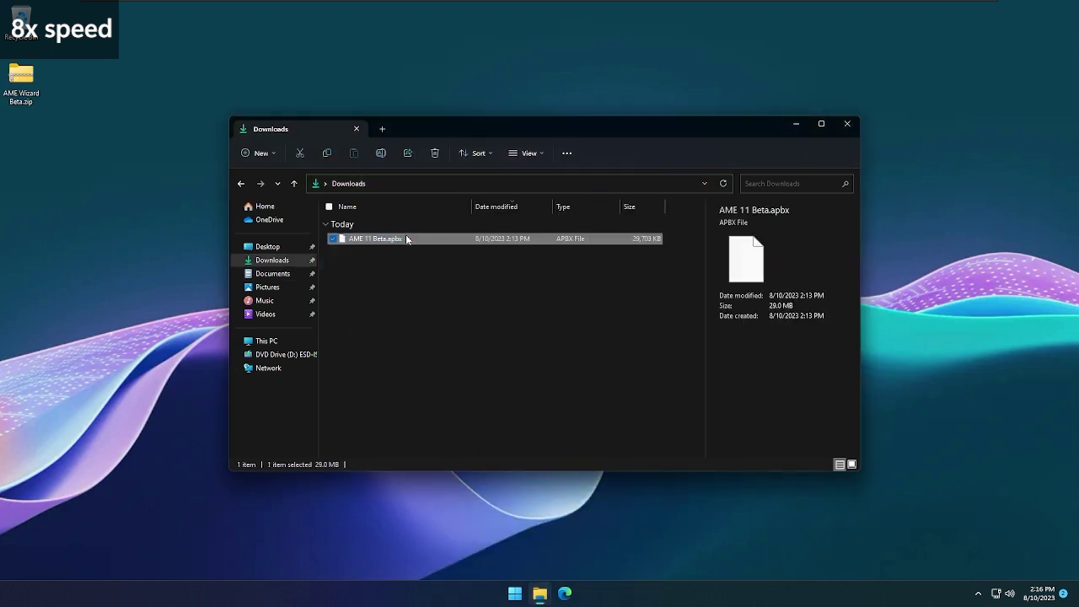
{"action": "left_click_drag", "start_coordinate": [406, 236], "coordinate": [267, 246]}
{"action": "left_click", "coordinate": [652, 144]}
{"action": "left_click", "coordinate": [848, 124]}
Extract AME Wizard Beta.zip on the desktop with Extract All
{"action": "left_click_drag", "start_coordinate": [21, 80], "coordinate": [270, 210]}
{"action": "right_click", "coordinate": [270, 207]}
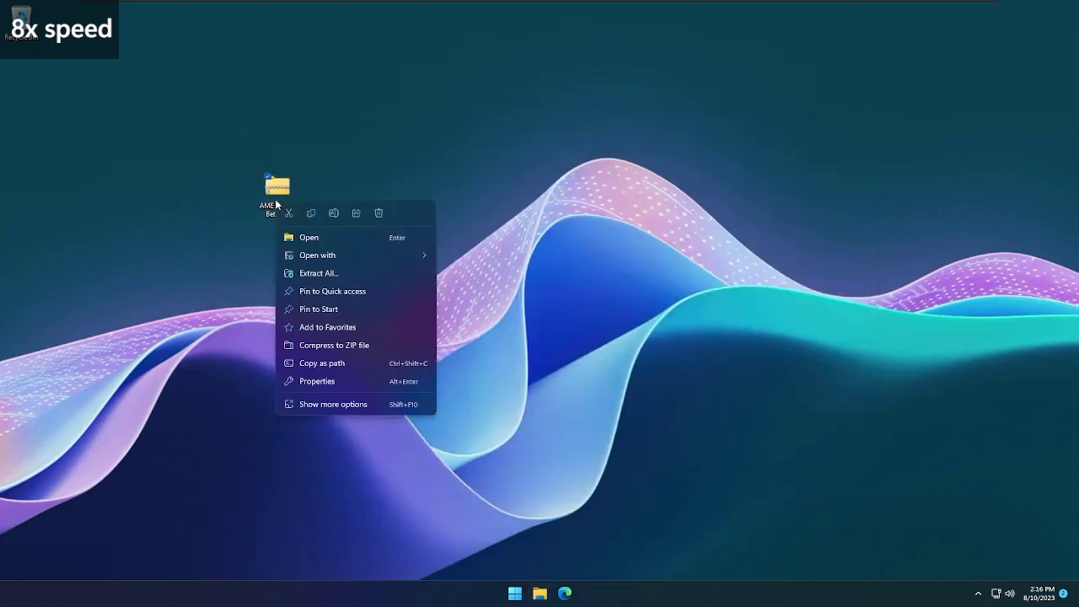
{"action": "left_click", "coordinate": [318, 272]}
{"action": "key", "text": "Return"}
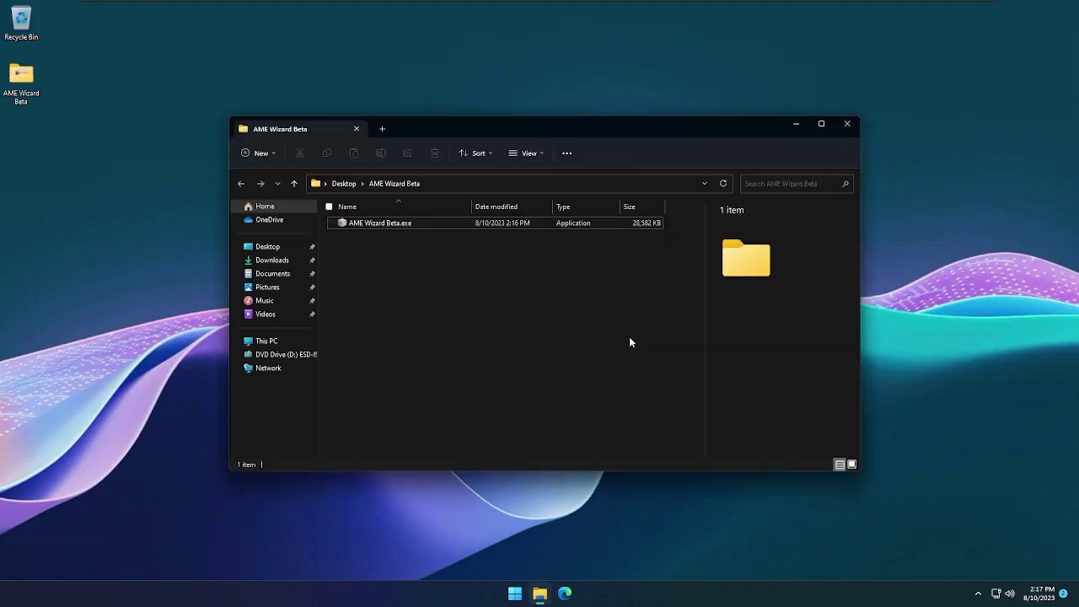
{"action": "left_click", "coordinate": [289, 260]}
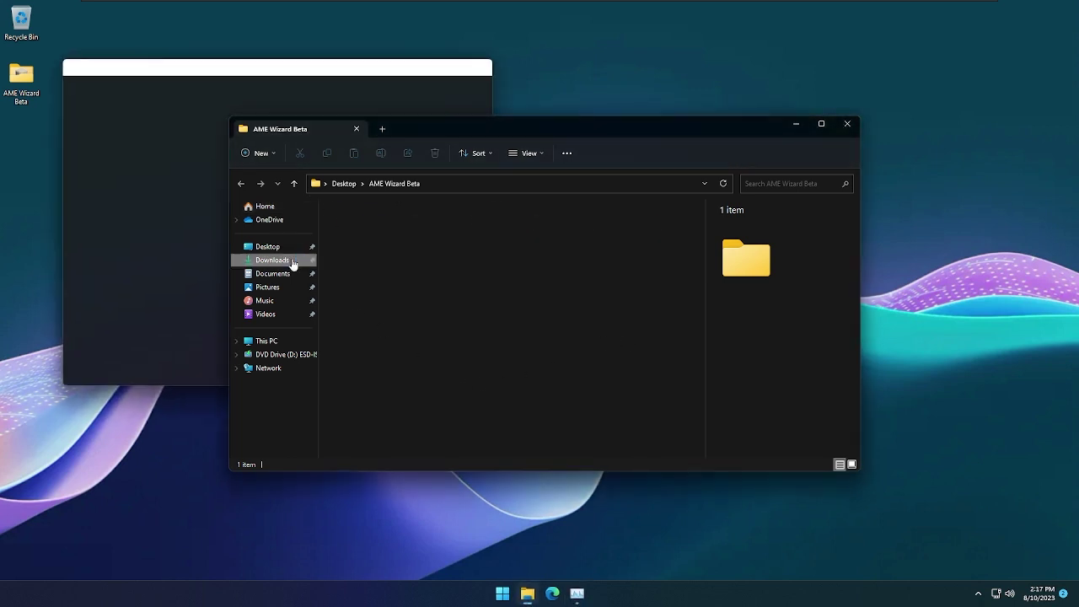
{"action": "left_click", "coordinate": [243, 183]}
{"action": "left_click", "coordinate": [82, 144]}
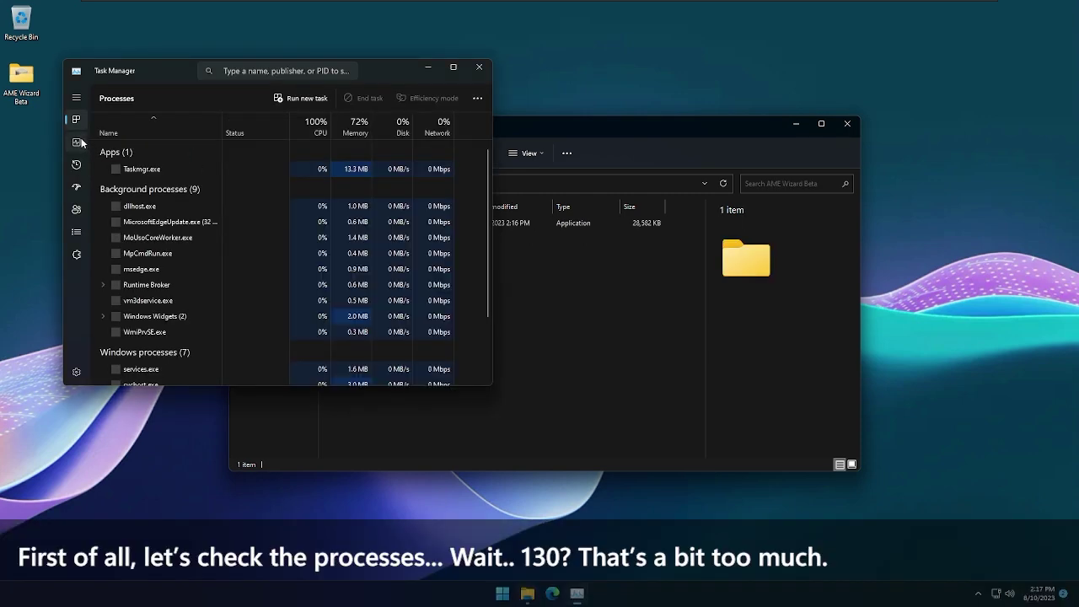
{"action": "key", "text": "ctrl+Tab"}
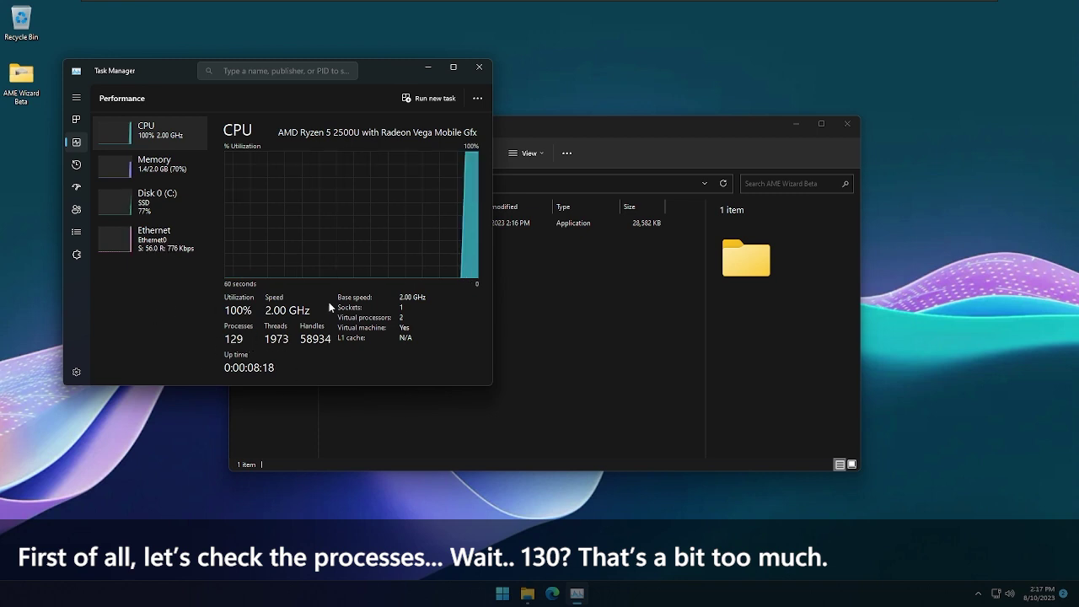
{"action": "left_click", "coordinate": [479, 67]}
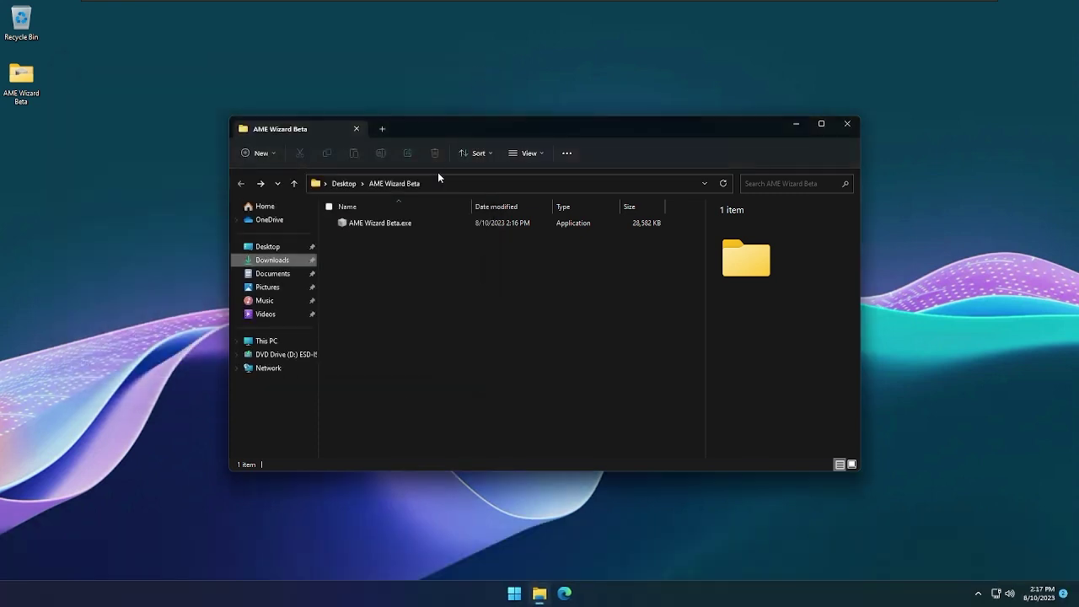
Run AME Wizard Beta.exe past the unrecognized-app warning and approve administrator access
{"action": "double_click", "coordinate": [410, 224]}
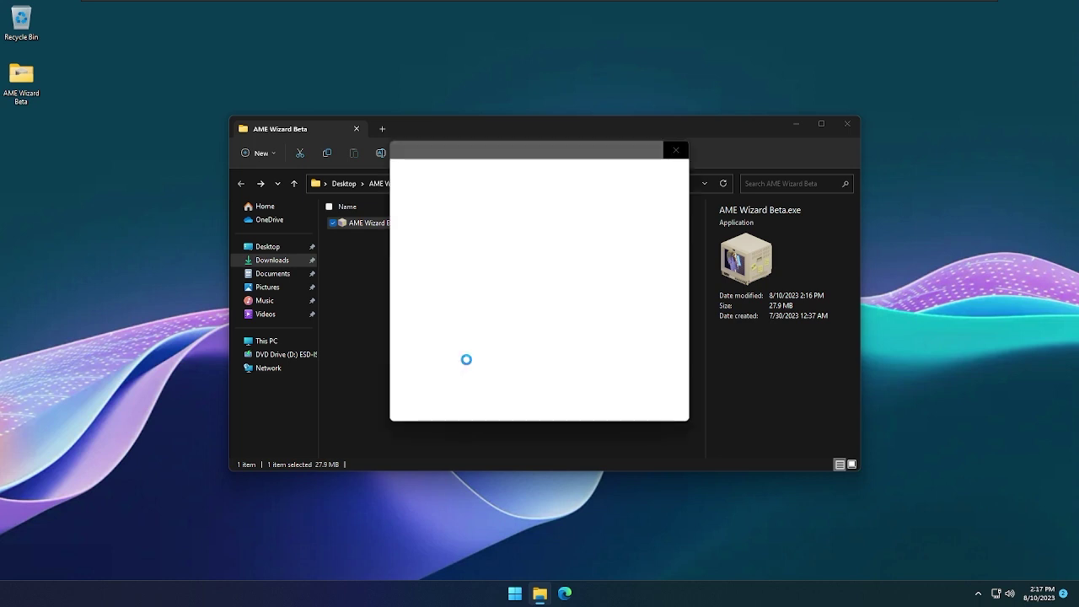
{"action": "left_click", "coordinate": [430, 215]}
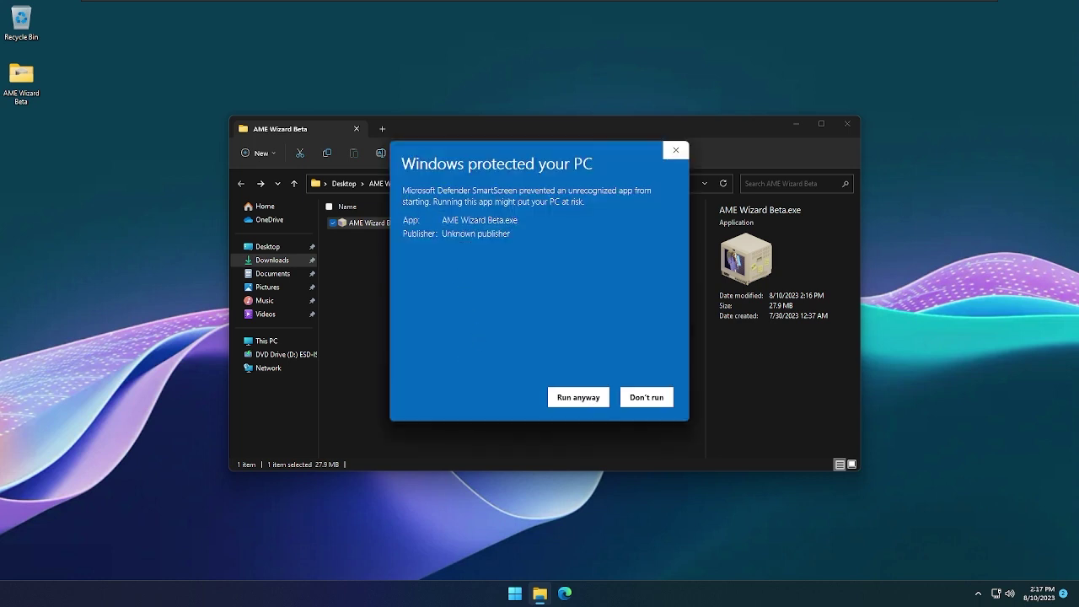
{"action": "left_click", "coordinate": [579, 398]}
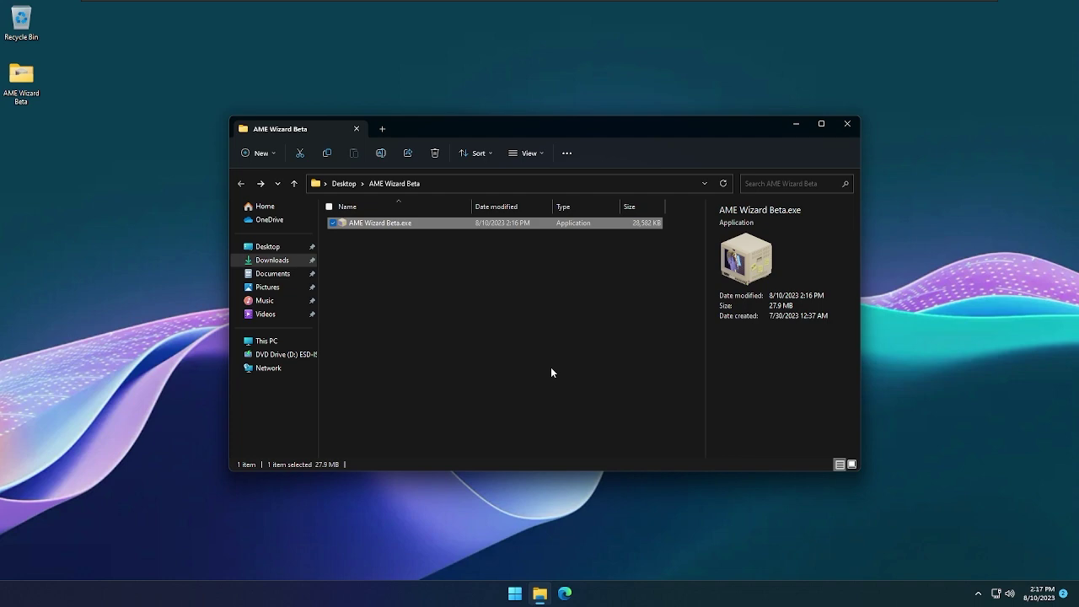
{"action": "left_click", "coordinate": [551, 372]}
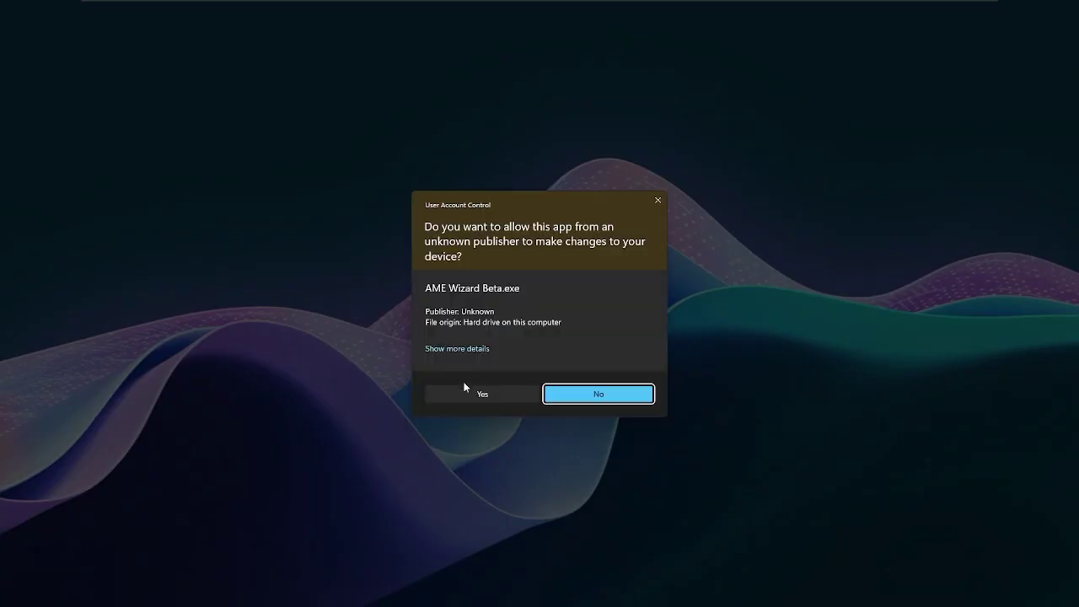
{"action": "left_click", "coordinate": [461, 391]}
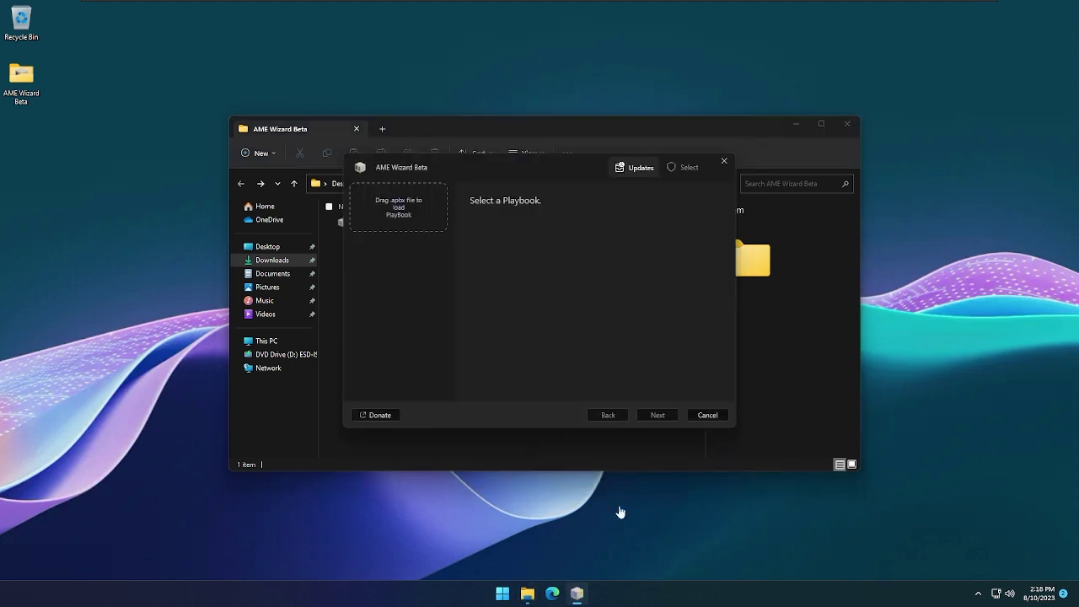
Drag AME 11 Beta.apbx from Downloads into AME Wizard, then close the Downloads window
{"action": "left_click", "coordinate": [345, 379]}
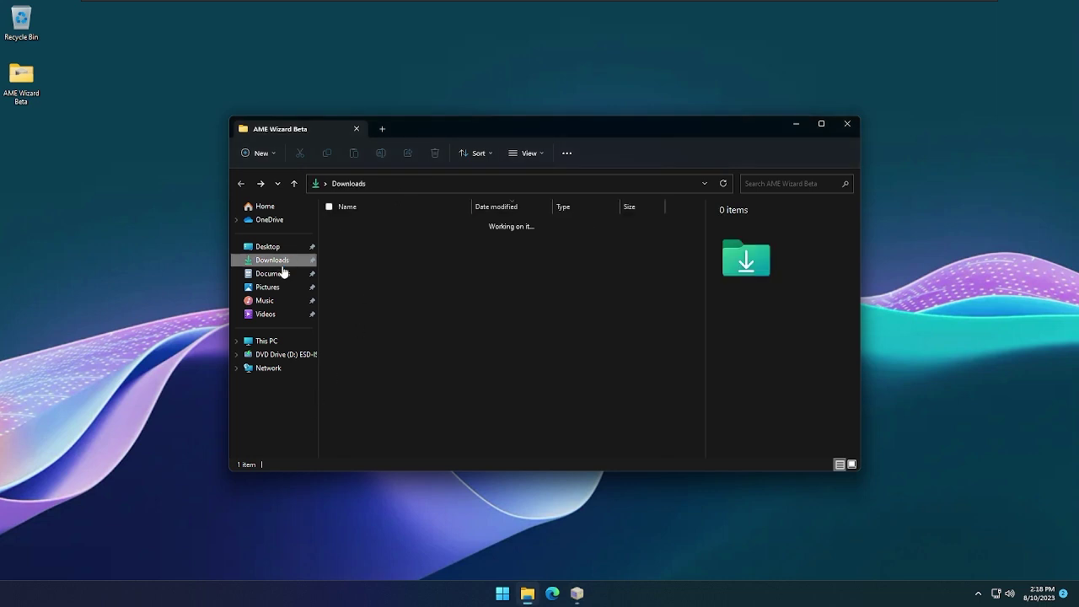
{"action": "left_click_drag", "start_coordinate": [442, 131], "coordinate": [650, 153]}
{"action": "left_click", "coordinate": [573, 261]}
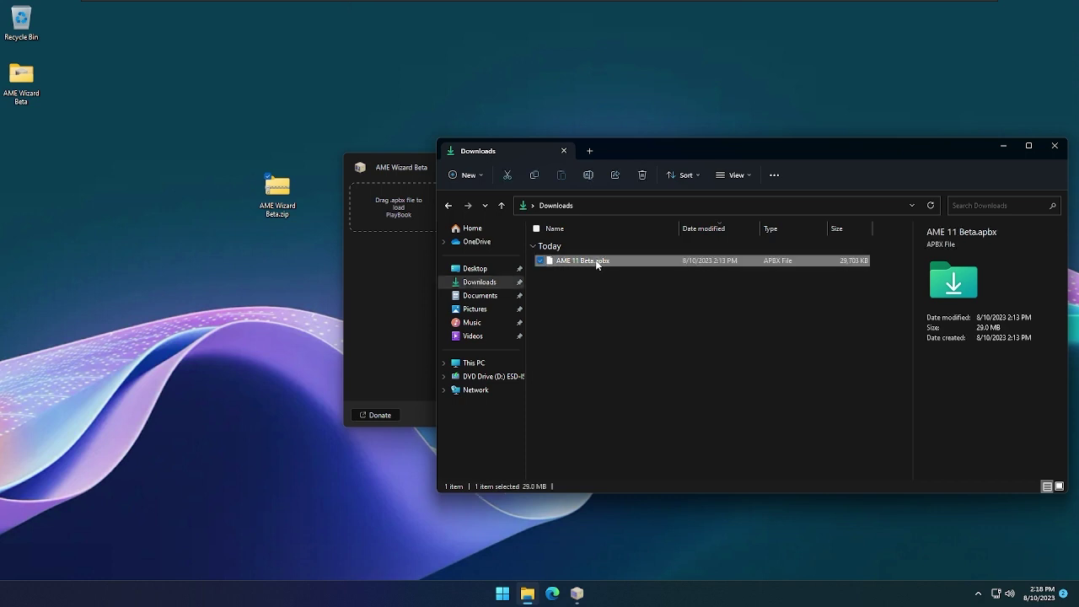
{"action": "left_click_drag", "start_coordinate": [472, 282], "coordinate": [403, 215]}
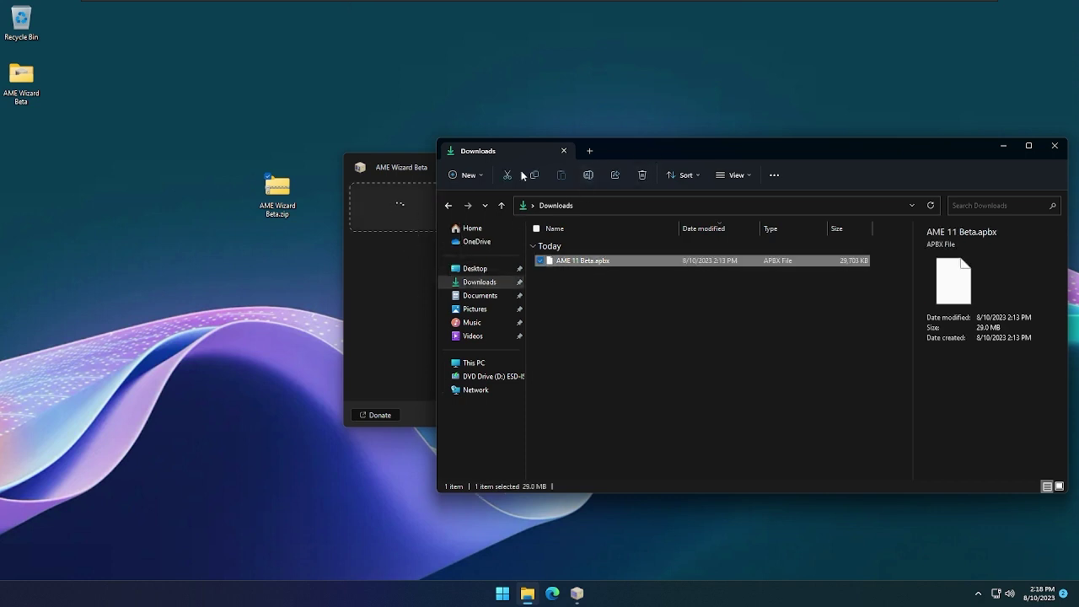
{"action": "left_click_drag", "start_coordinate": [653, 158], "coordinate": [475, 159]}
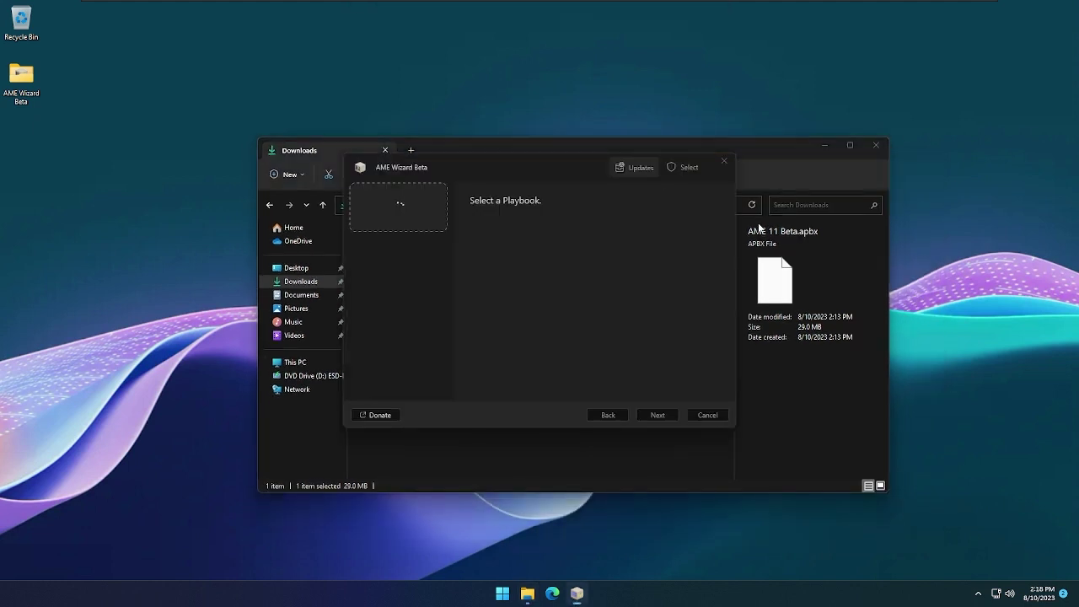
{"action": "left_click", "coordinate": [875, 146]}
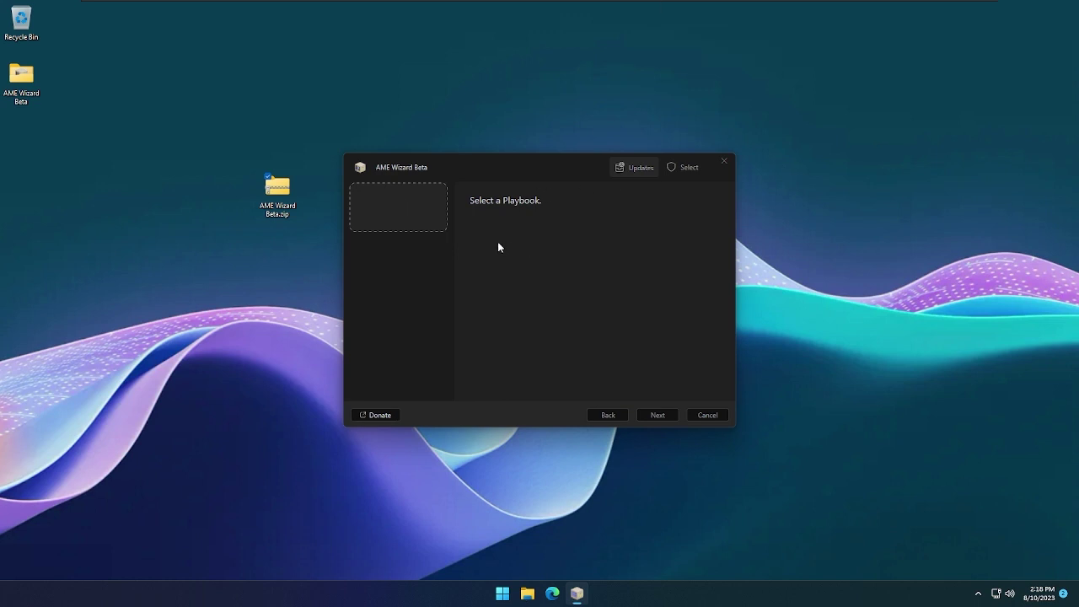
Attempt to permanently delete the AME Wizard Beta folder, dismiss the file-in-use warning, select the zip
{"action": "left_click", "coordinate": [28, 85]}
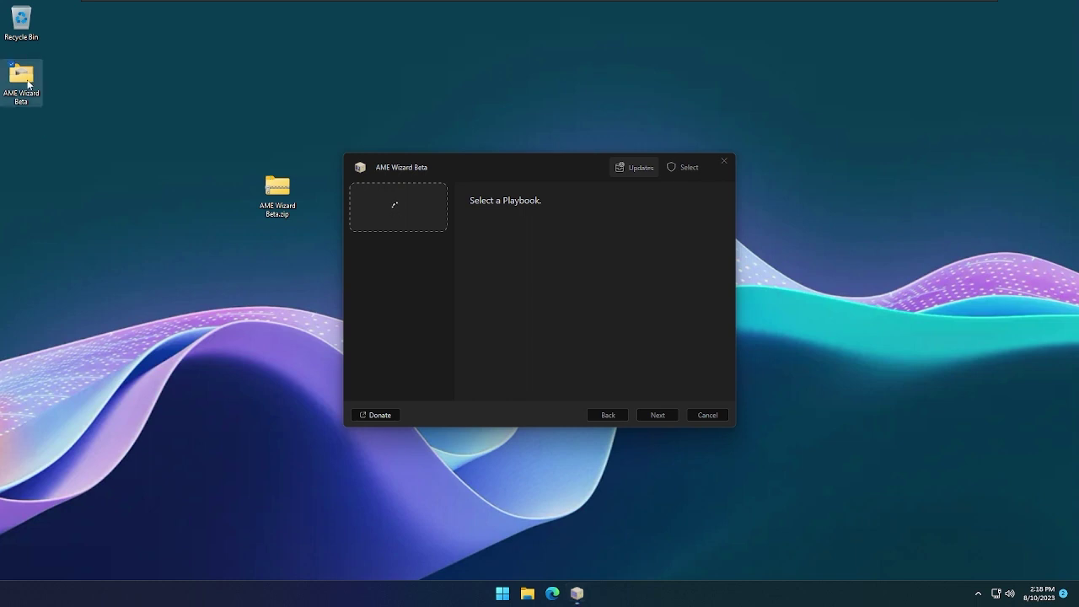
{"action": "key", "text": "shift+Delete"}
{"action": "key", "text": "Return"}
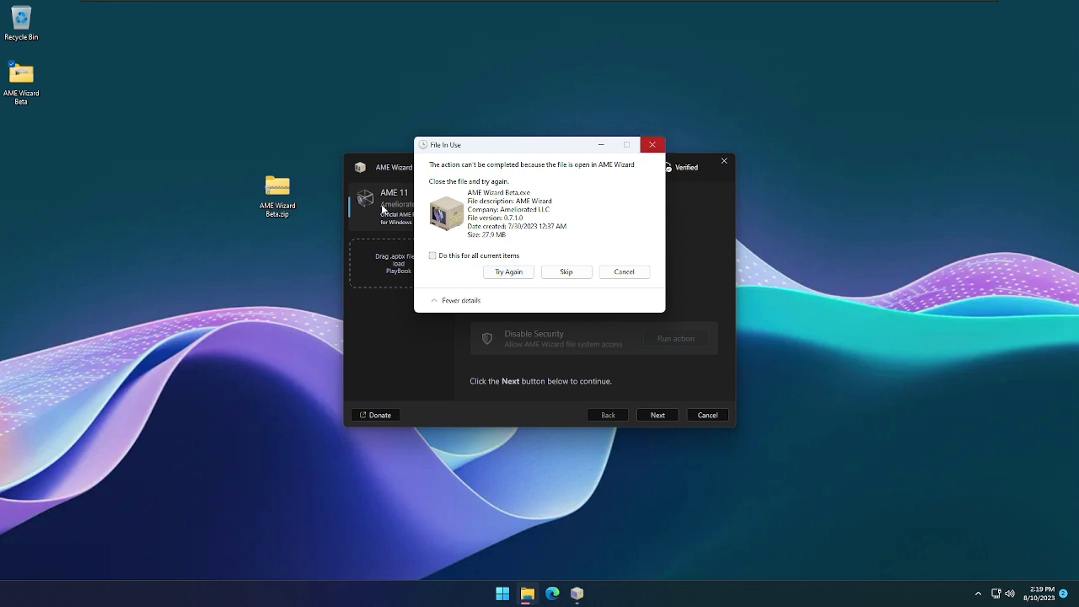
{"action": "left_click", "coordinate": [652, 144]}
{"action": "left_click_drag", "start_coordinate": [252, 215], "coordinate": [298, 177]}
Shift+Delete AME Wizard Beta.zip, continue past build verification, and run the Prepare System action
{"action": "key", "text": "shift+Delete"}
{"action": "key", "text": "Return"}
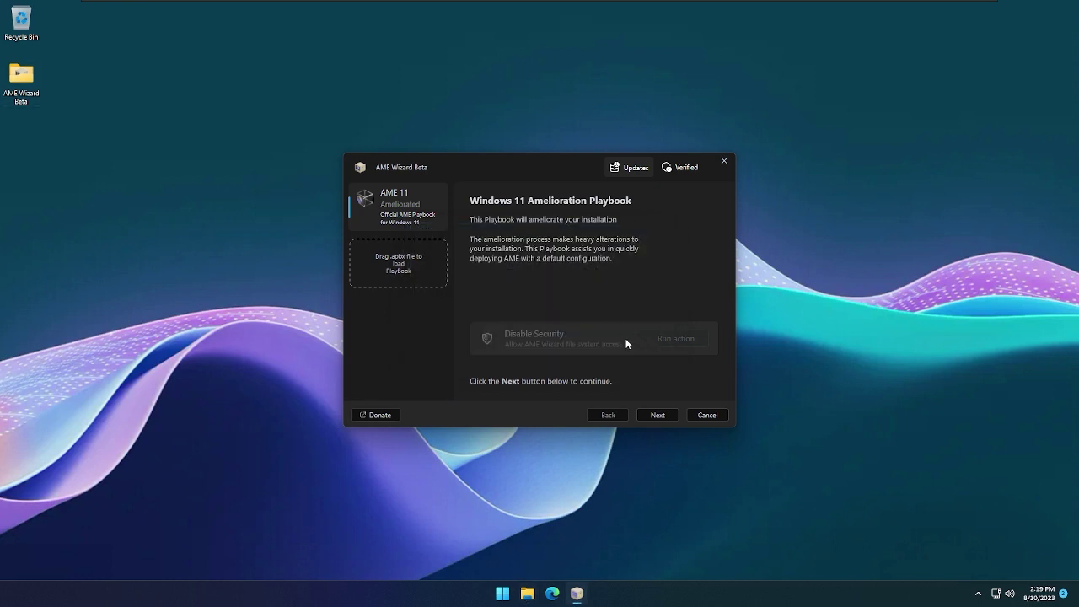
{"action": "left_click", "coordinate": [671, 416]}
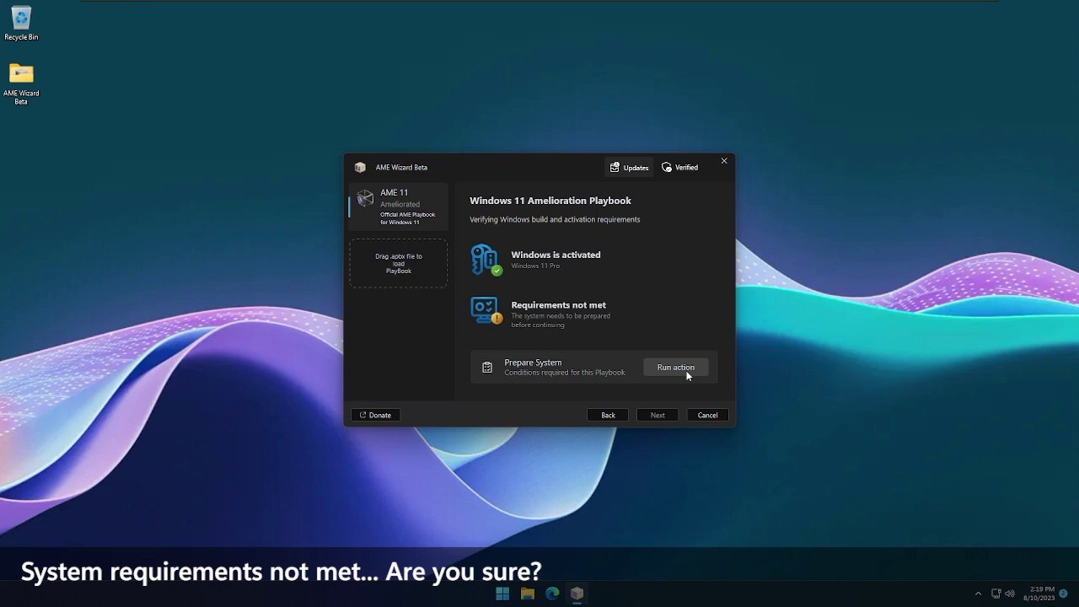
{"action": "left_click", "coordinate": [687, 371]}
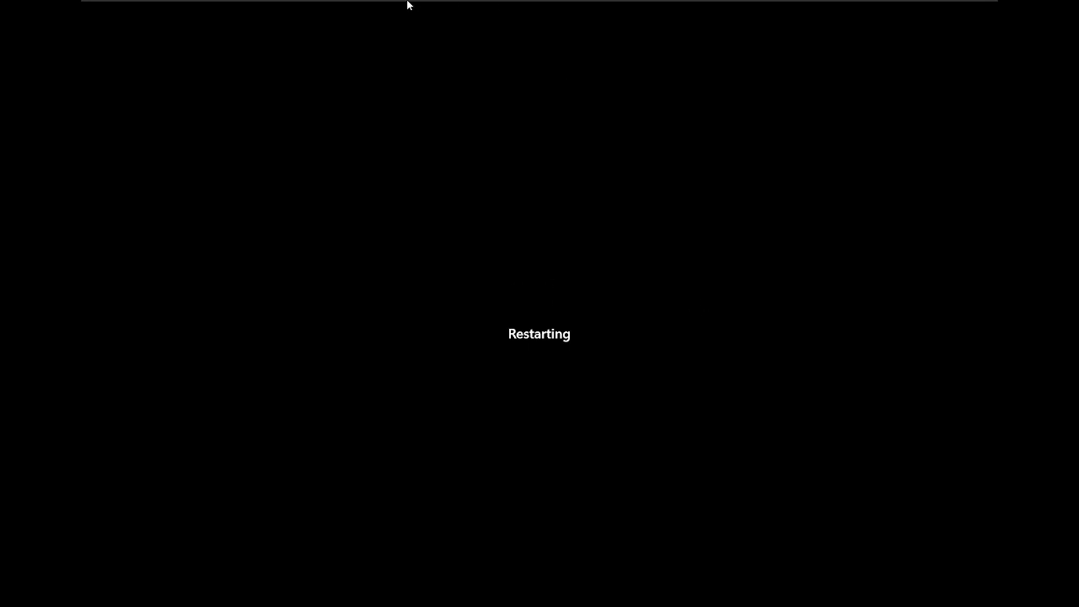
Hard-reset the stuck Windows 11 virtual machine with VM > Power > Reset
{"action": "mouse_move", "coordinate": [399, 3]}
{"action": "left_click", "coordinate": [181, 7]}
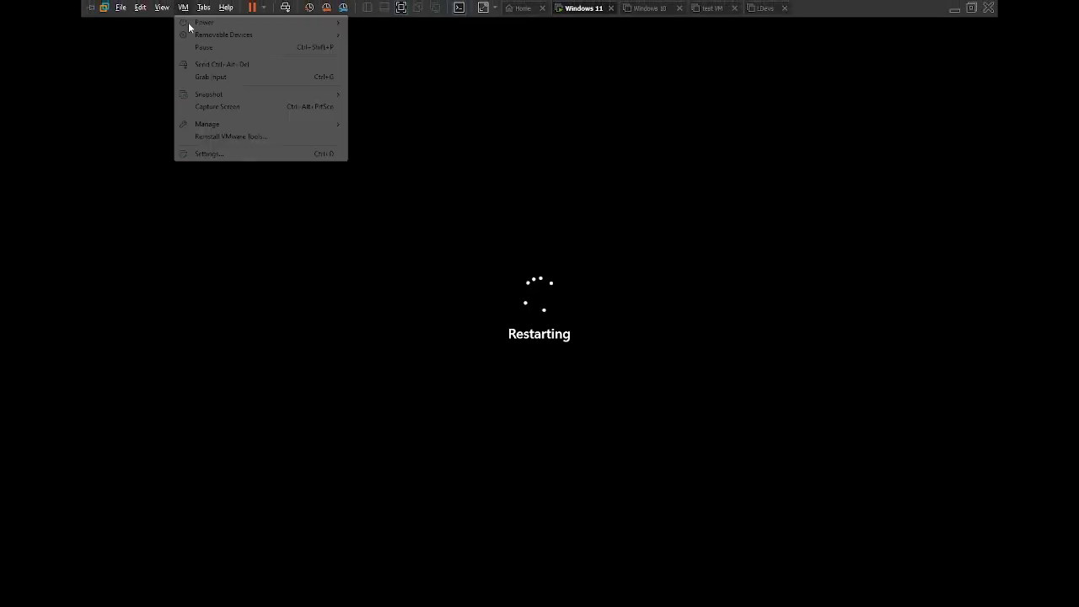
{"action": "mouse_move", "coordinate": [240, 23]}
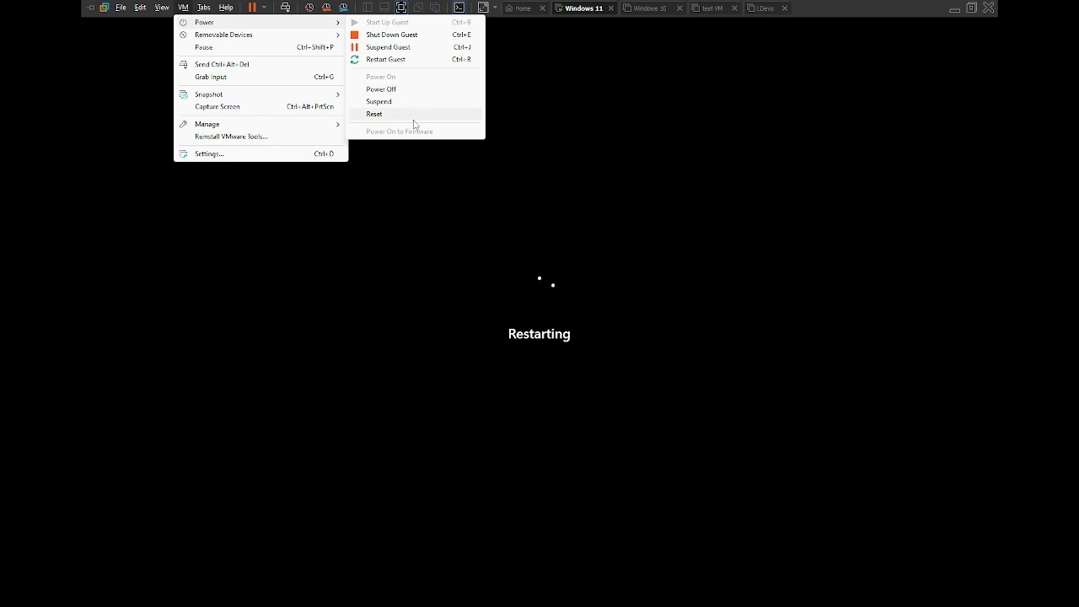
{"action": "left_click", "coordinate": [416, 116]}
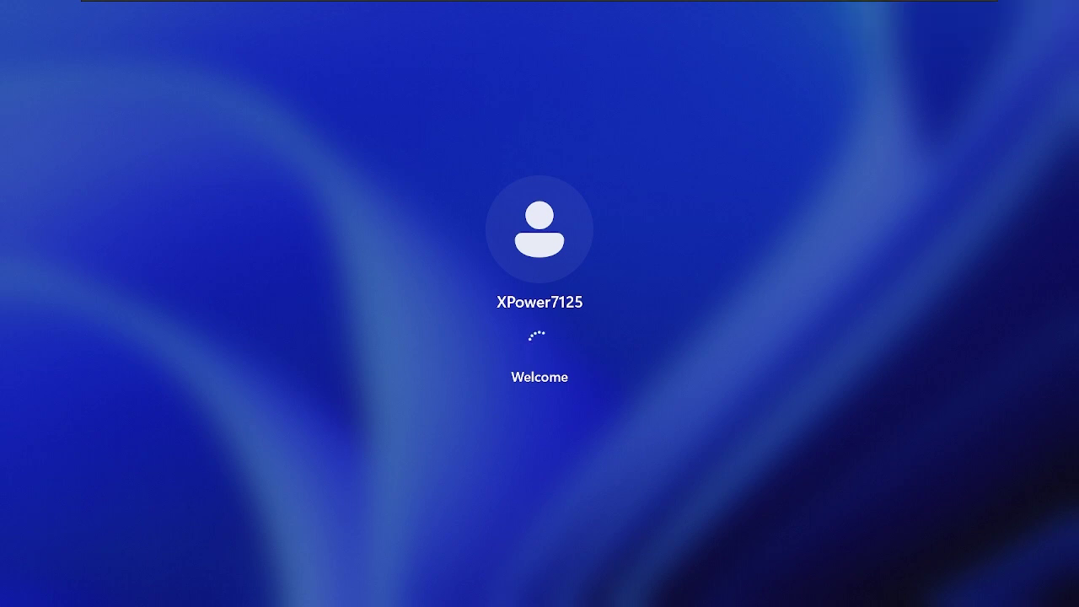
Bring up the Ctrl+Alt+Del screen, then launch Task Manager with Ctrl+Shift+Esc
{"action": "key", "text": "ctrl+alt+Delete"}
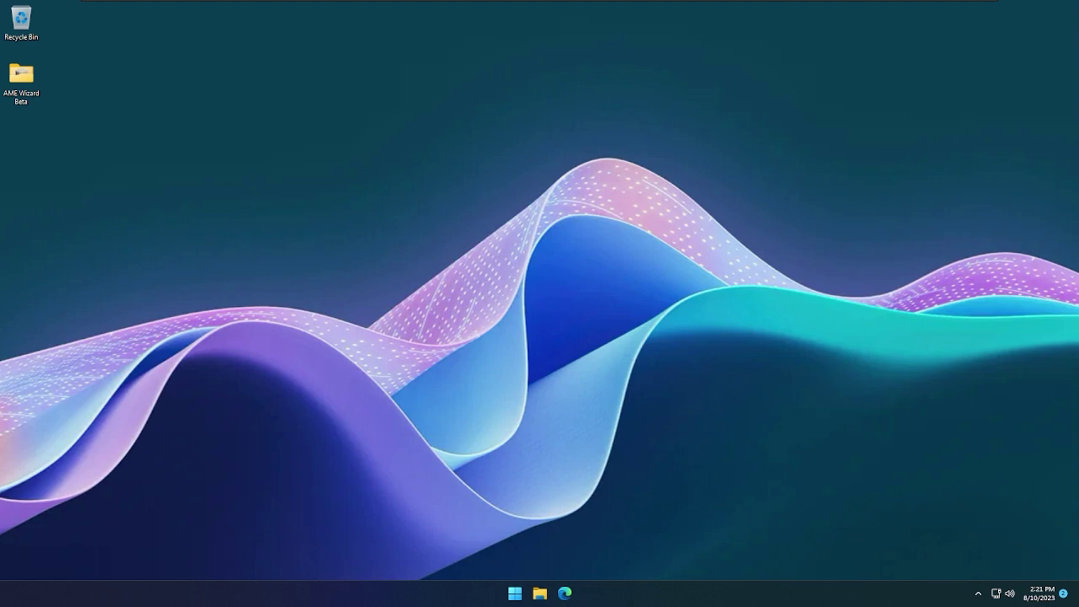
{"action": "key", "text": "ctrl+shift+Escape"}
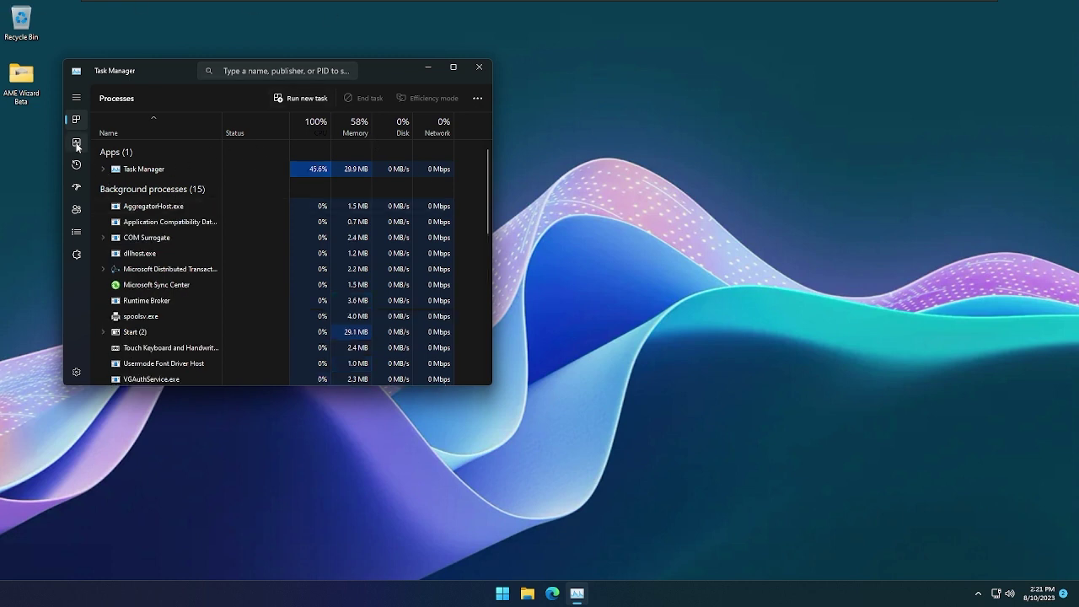
Filter processes for 'ame', check Startup apps, clear the filter and return to Processes
{"action": "left_click", "coordinate": [250, 75]}
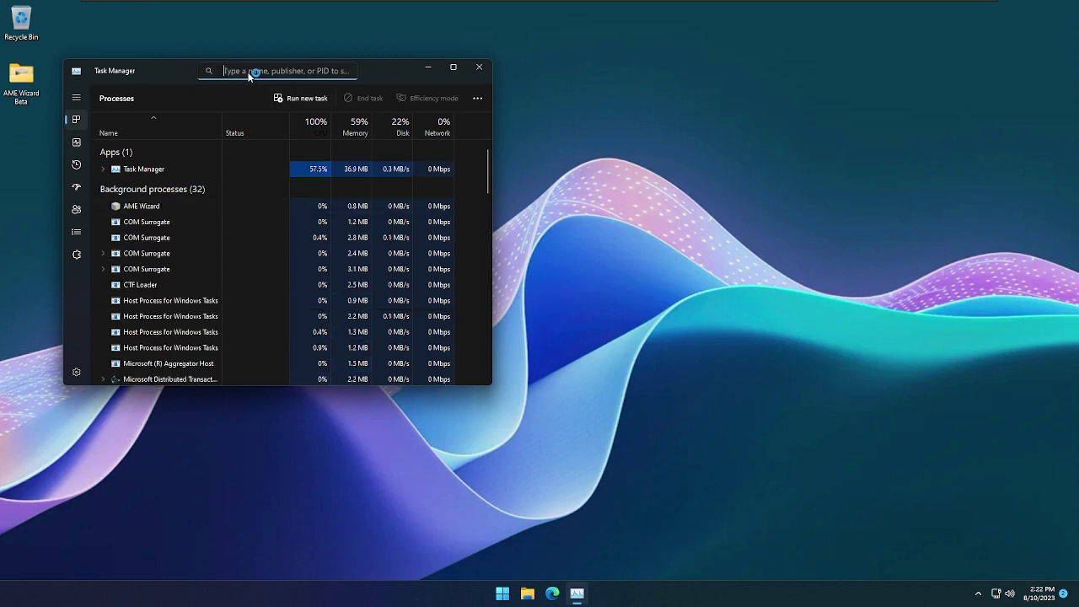
{"action": "type", "text": "ame"}
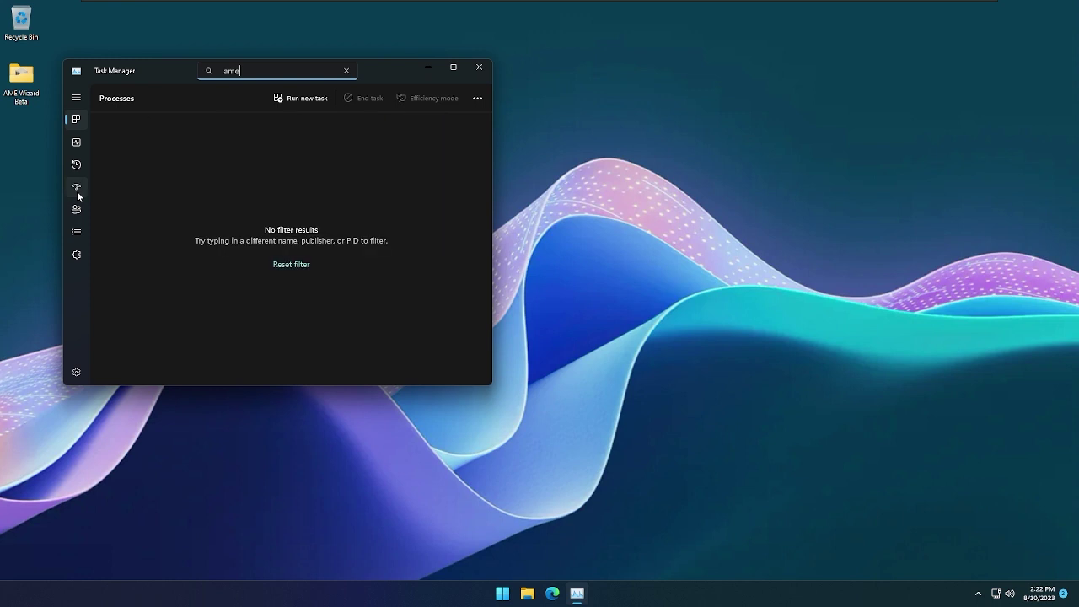
{"action": "left_click", "coordinate": [77, 190]}
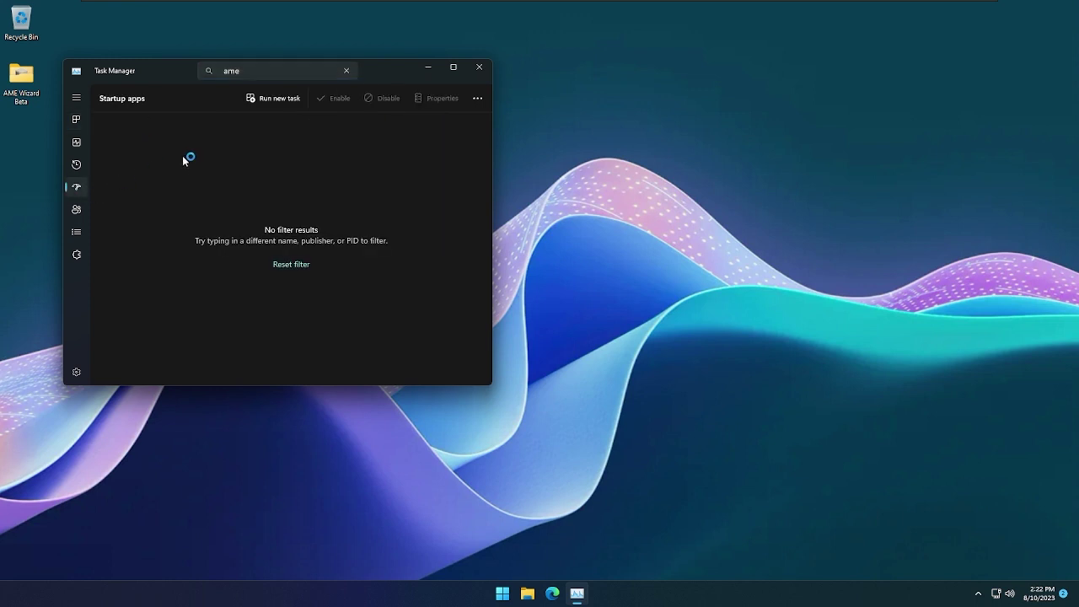
{"action": "left_click", "coordinate": [297, 265]}
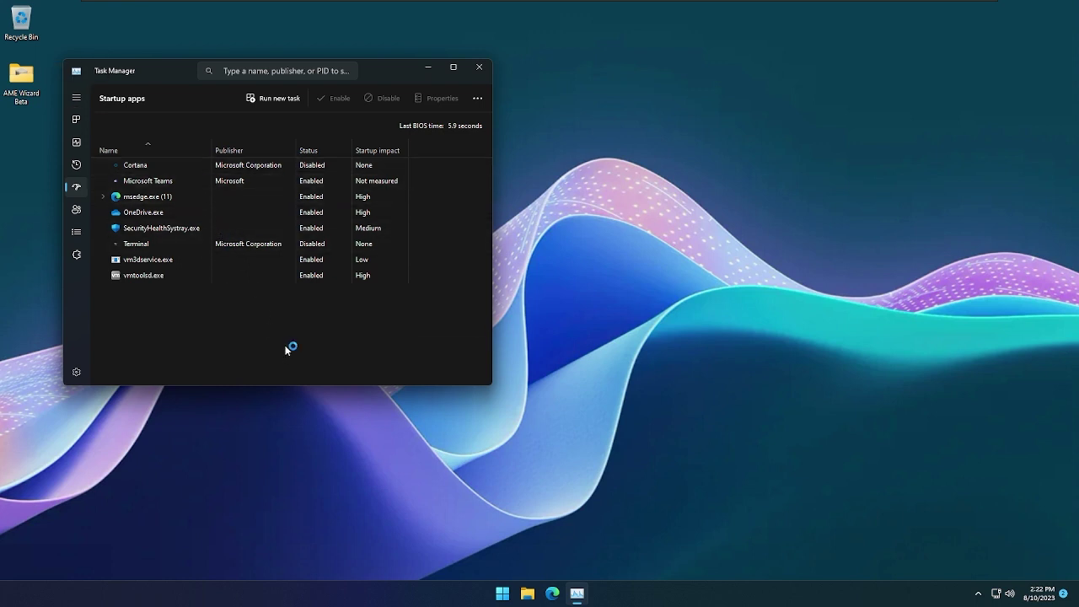
{"action": "left_click", "coordinate": [81, 122]}
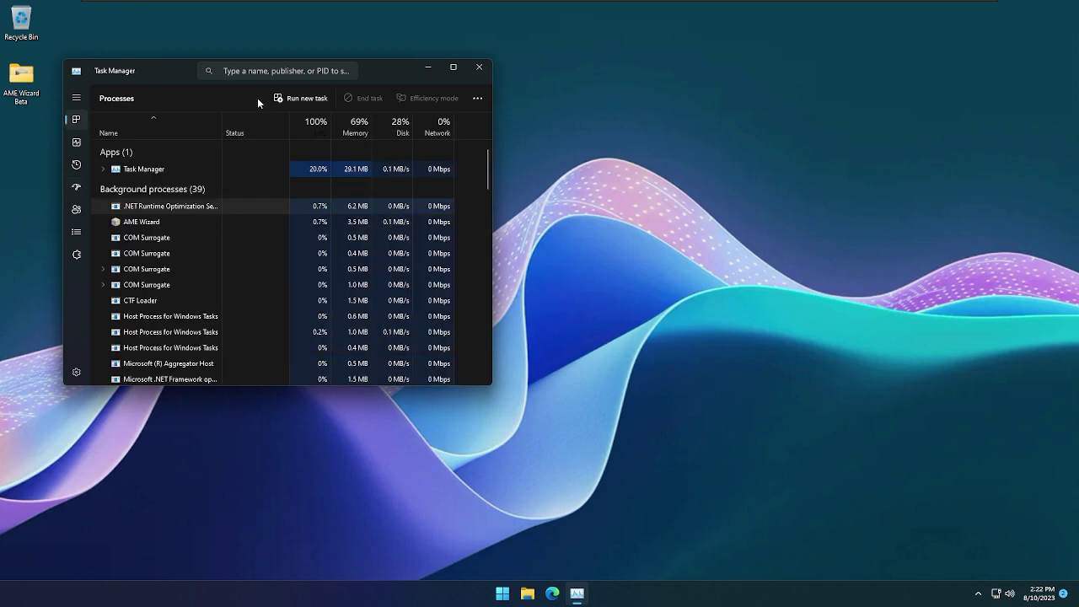
Search the processes for 'ame' again and return to Task Manager
{"action": "left_click", "coordinate": [244, 71]}
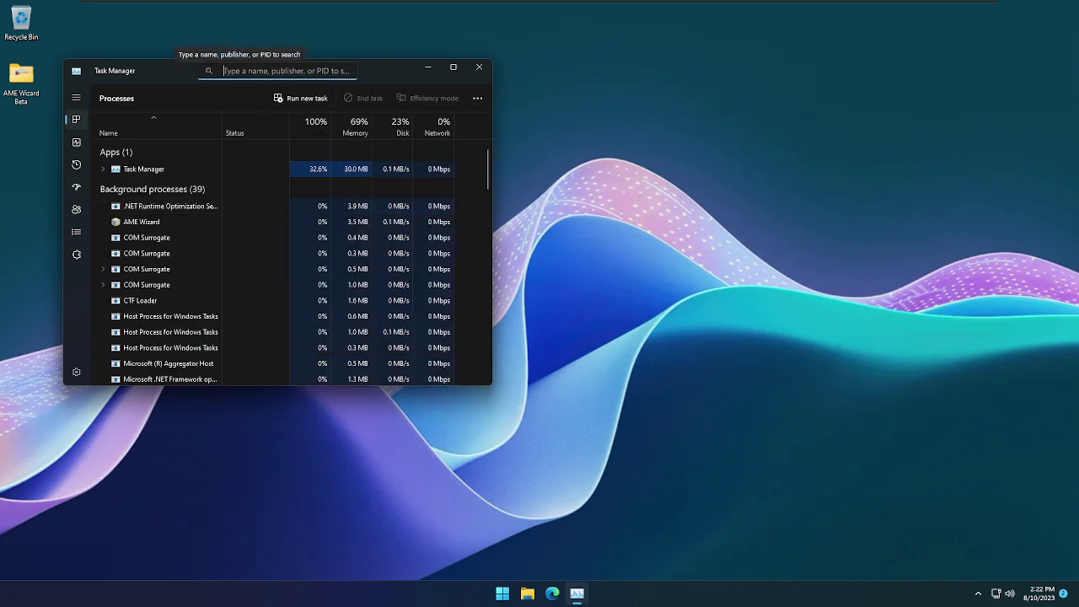
{"action": "type", "text": "ame"}
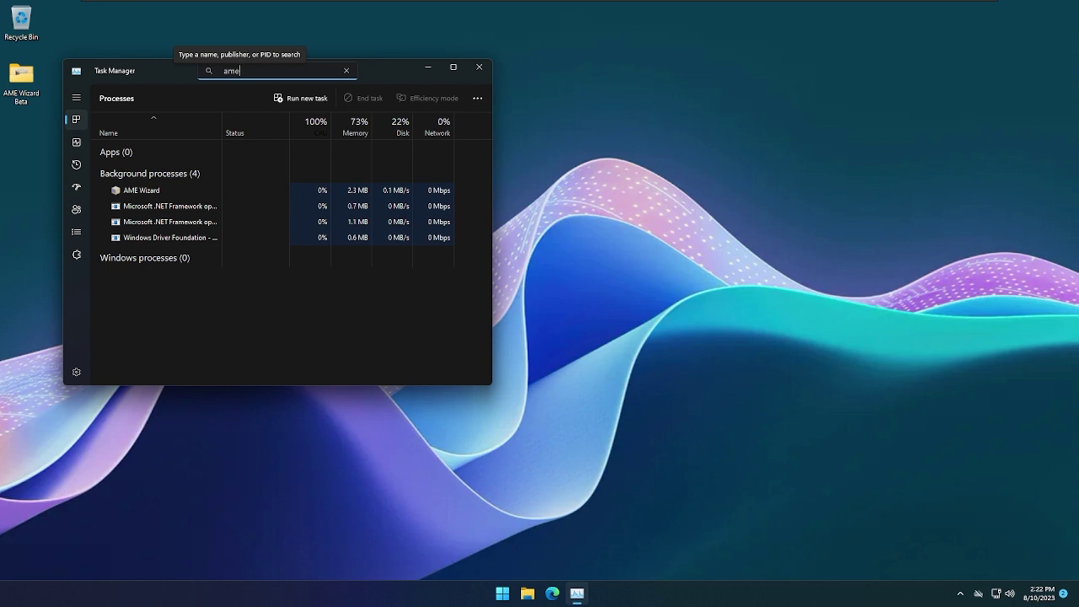
{"action": "key", "text": "alt+Tab"}
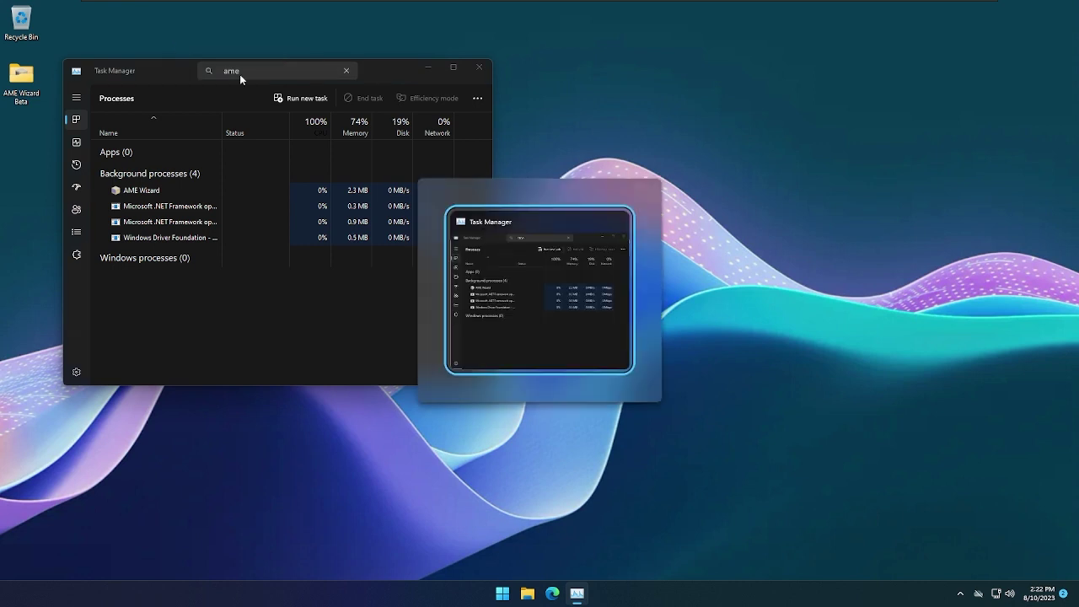
{"action": "left_click", "coordinate": [533, 258]}
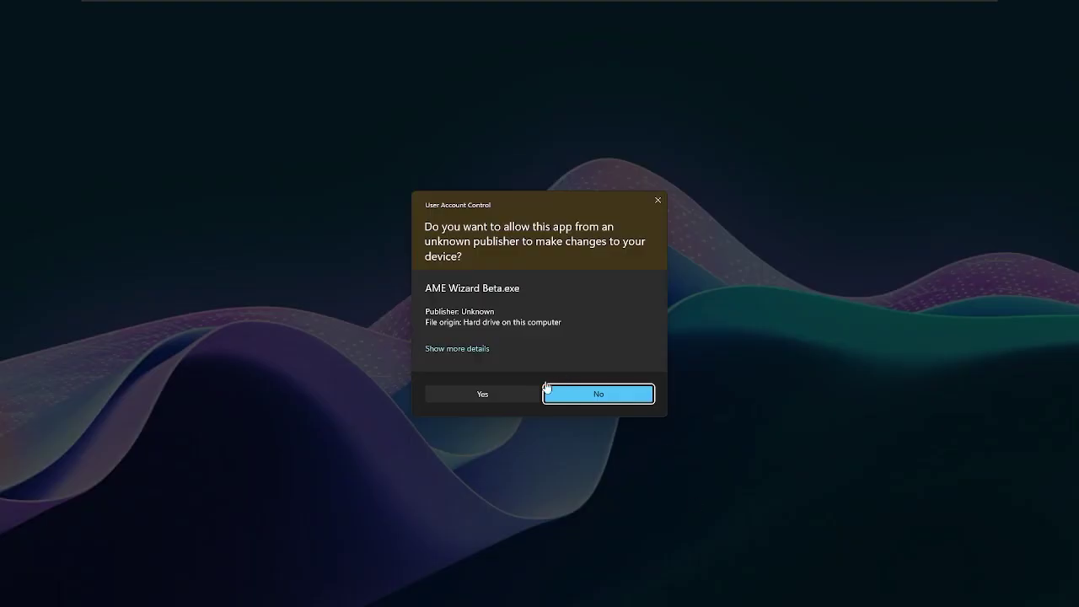
Approve the UAC prompt for AME Wizard and dismiss the taskbar context menu
{"action": "left_click", "coordinate": [482, 393]}
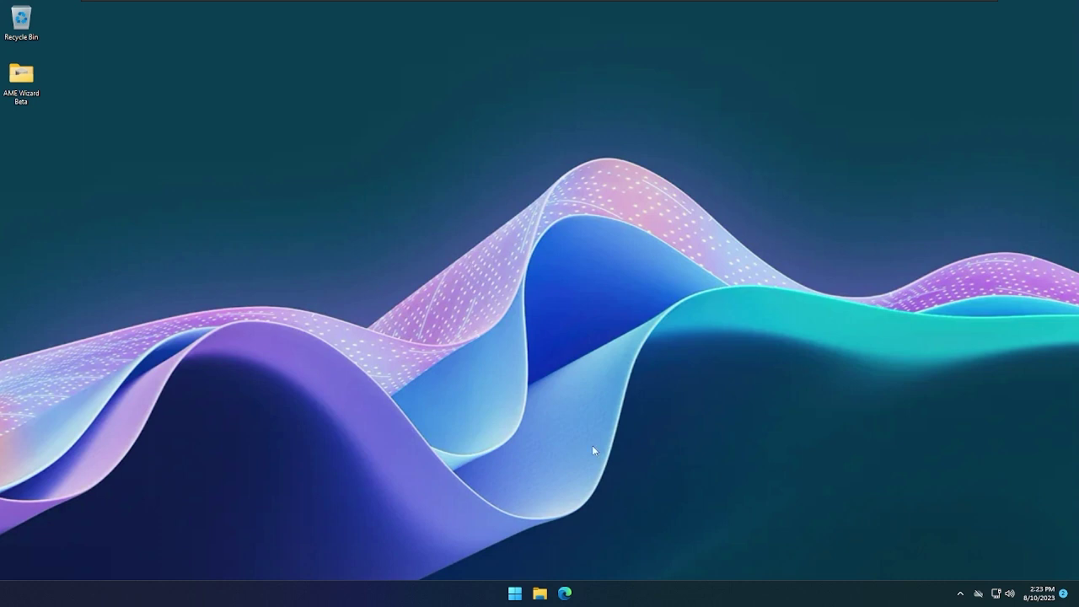
{"action": "right_click", "coordinate": [628, 592]}
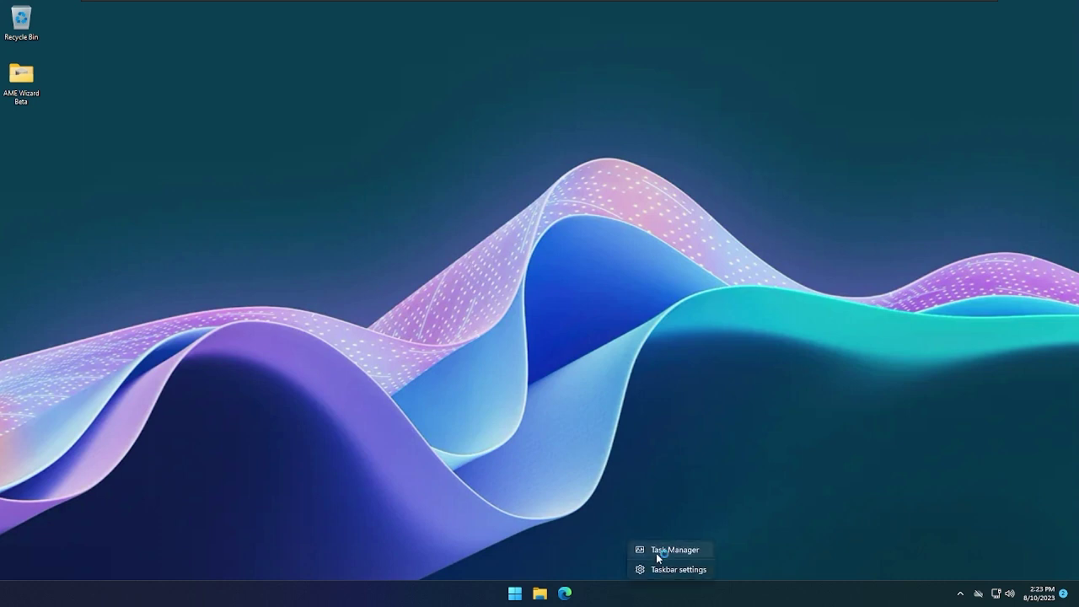
{"action": "left_click", "coordinate": [659, 553]}
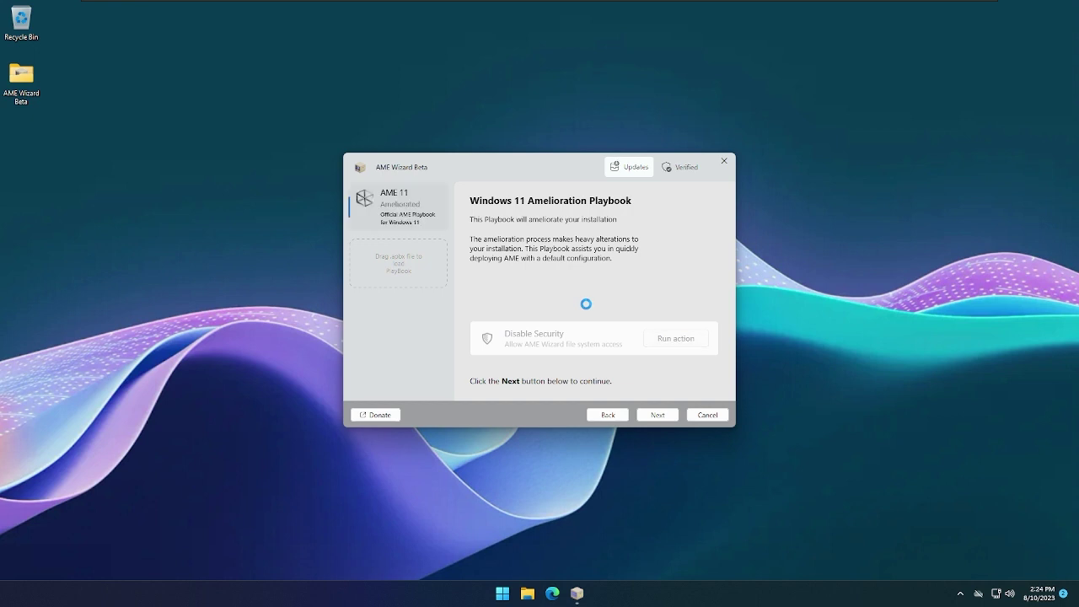
Pass the Windows activation and requirement checks and review the Core and GUI licenses
{"action": "left_click", "coordinate": [672, 416]}
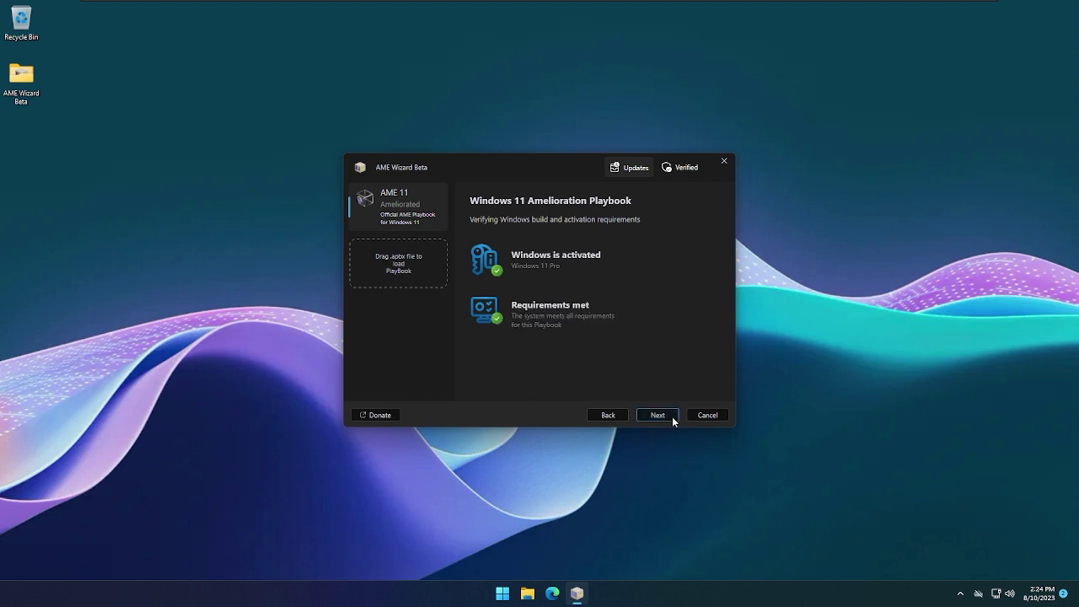
{"action": "left_click", "coordinate": [674, 412]}
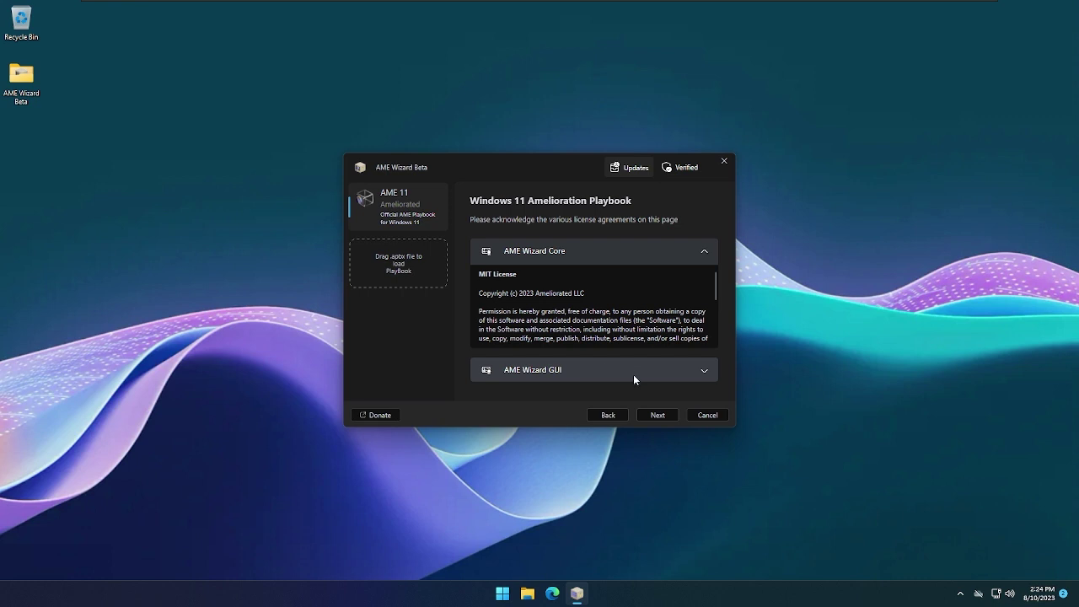
{"action": "left_click", "coordinate": [635, 375]}
{"action": "left_click", "coordinate": [582, 256]}
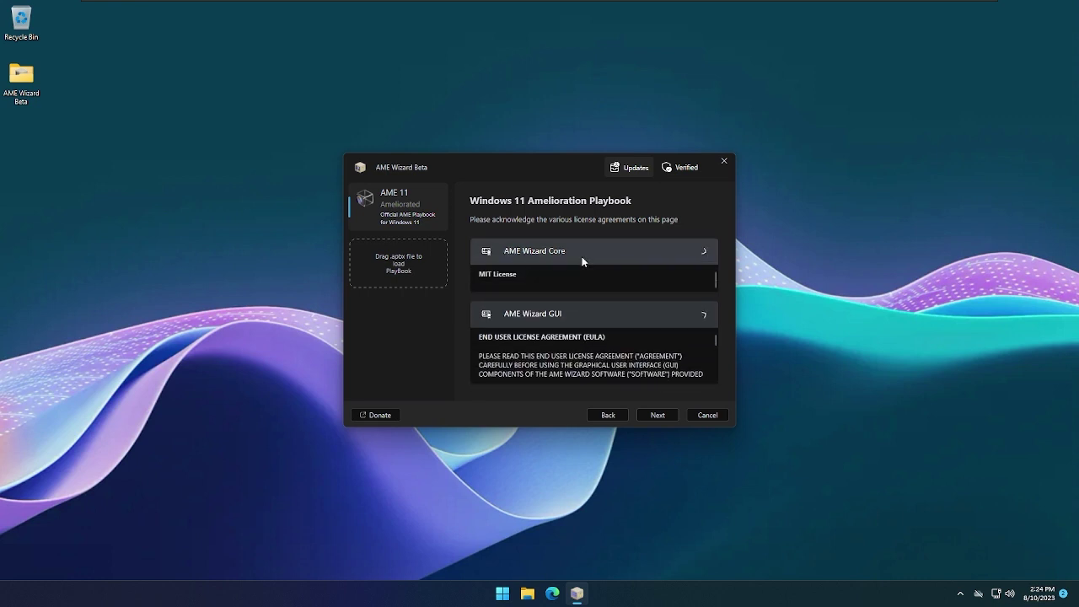
{"action": "left_click", "coordinate": [542, 251]}
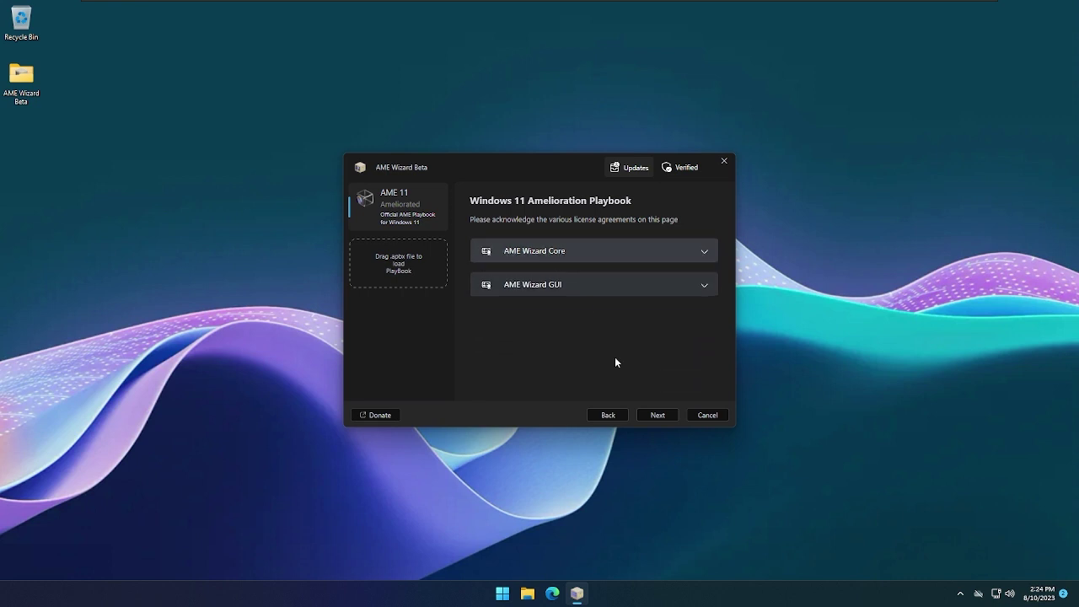
{"action": "left_click", "coordinate": [666, 413]}
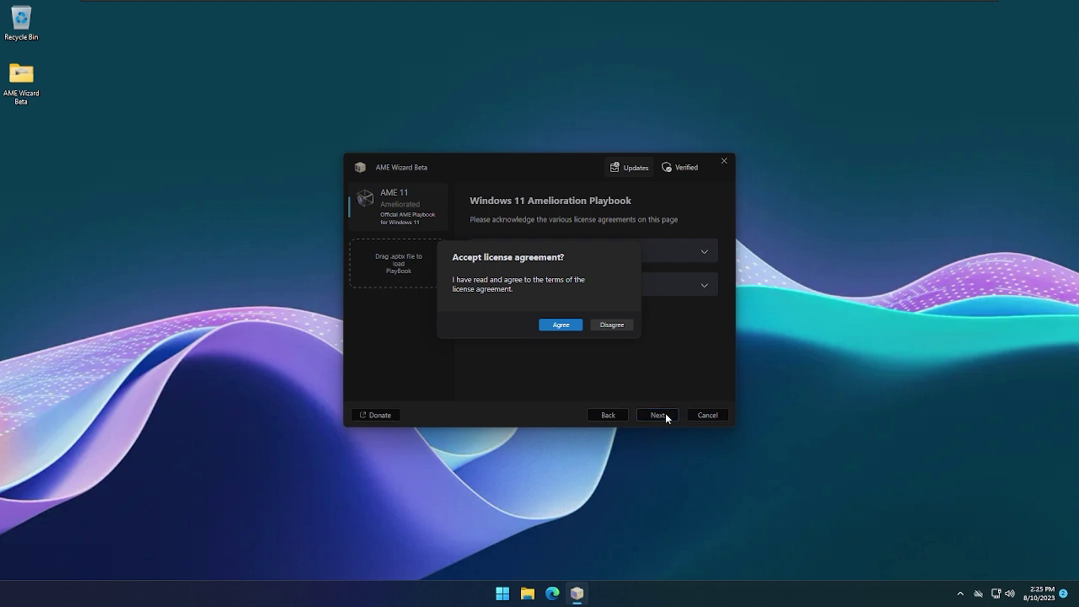
Agree to the license and keep all features, enhanced security and Firefox in a custom configuration
{"action": "left_click", "coordinate": [577, 326]}
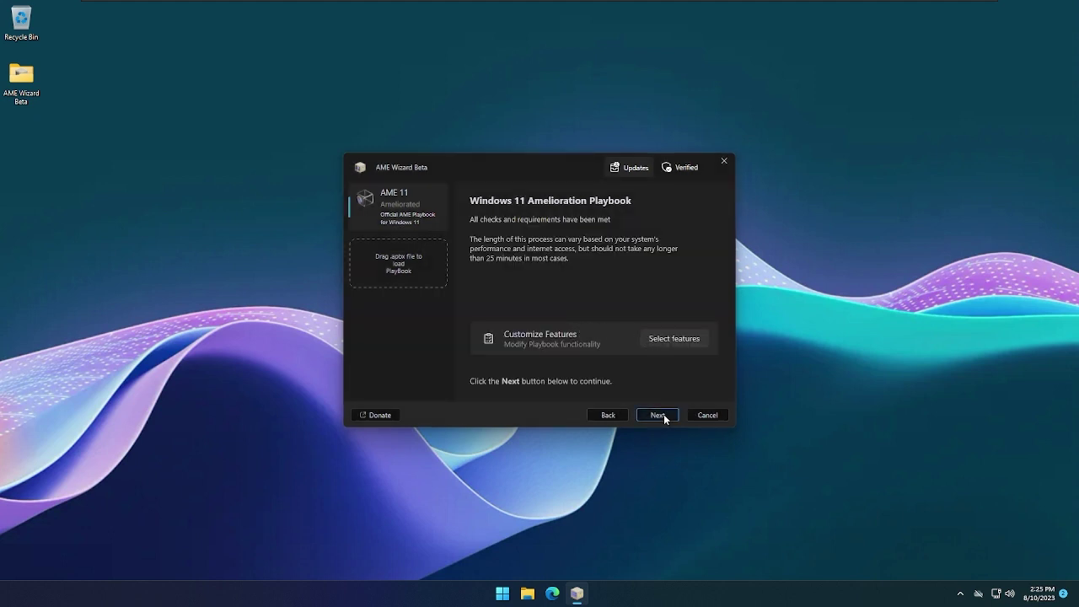
{"action": "left_click", "coordinate": [702, 345]}
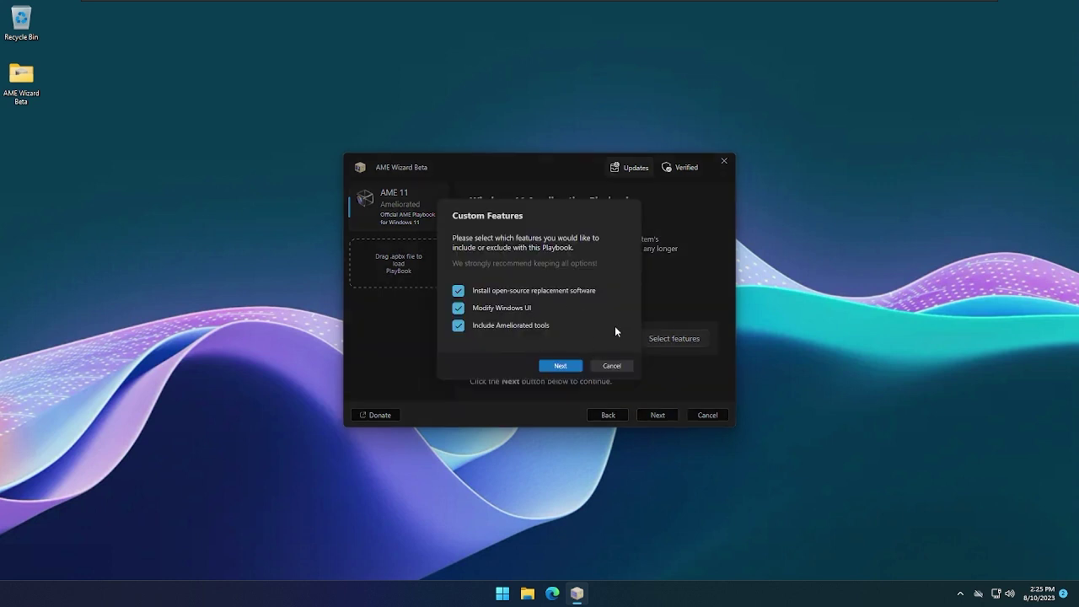
{"action": "left_click", "coordinate": [576, 366]}
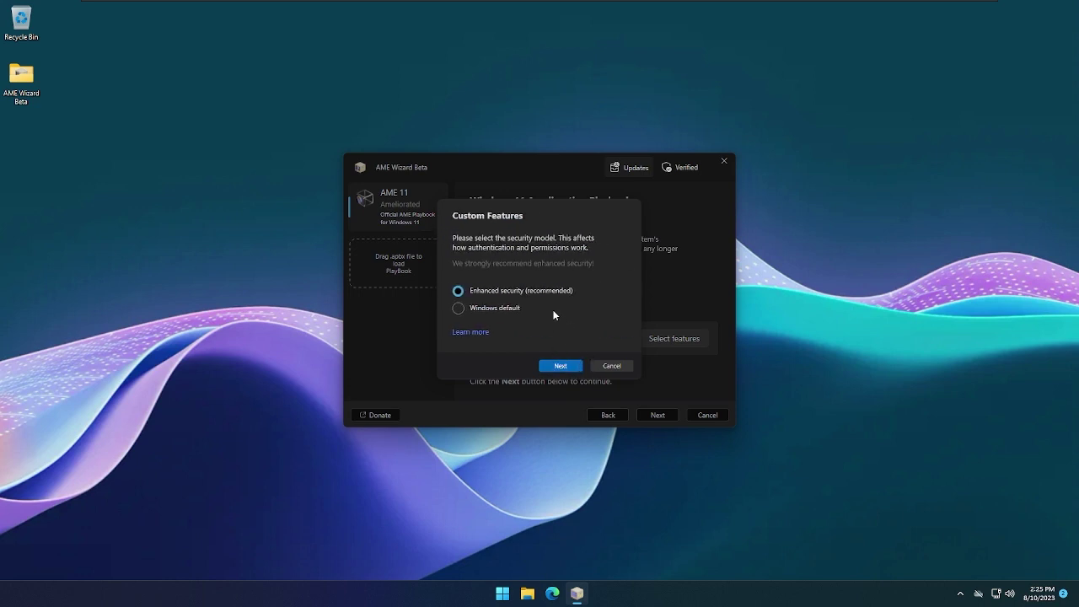
{"action": "left_click", "coordinate": [561, 363]}
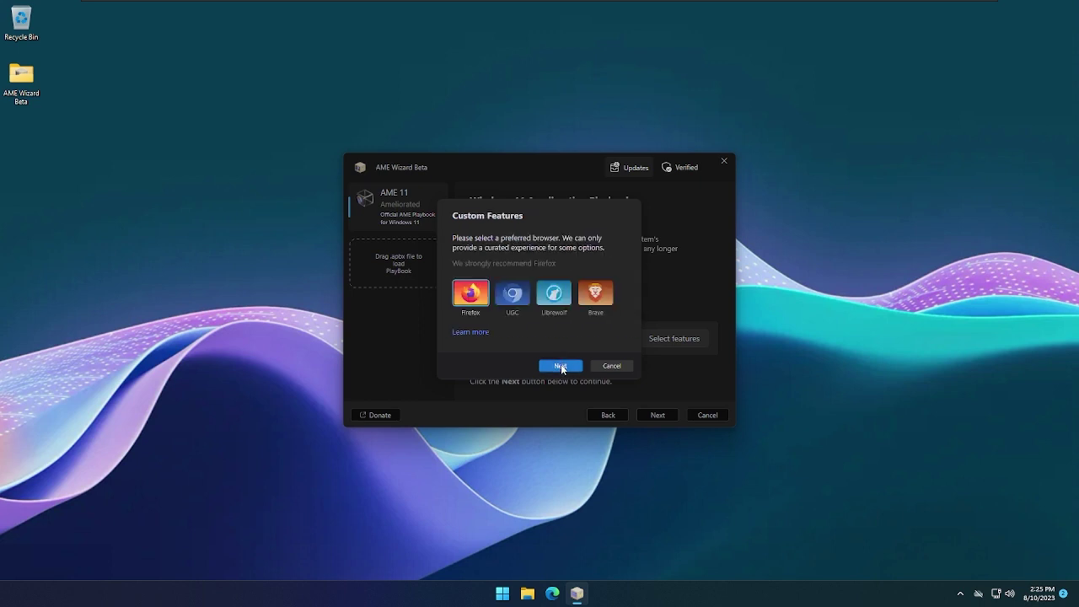
{"action": "left_click", "coordinate": [560, 367]}
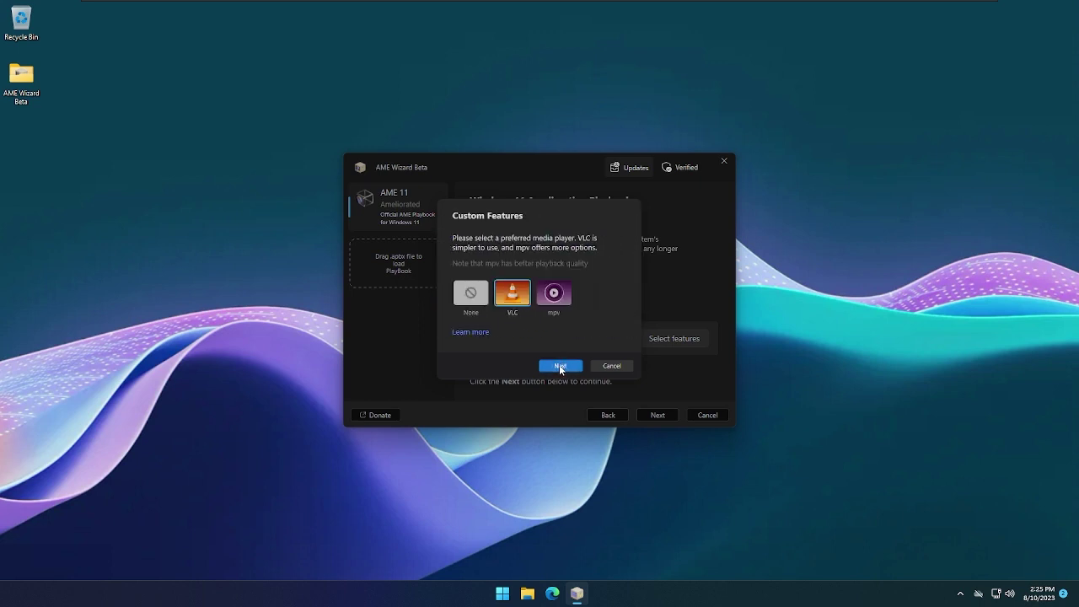
Keep VLC and Thunderbird, choose no office suite, and confirm the feature choices
{"action": "left_click", "coordinate": [561, 368]}
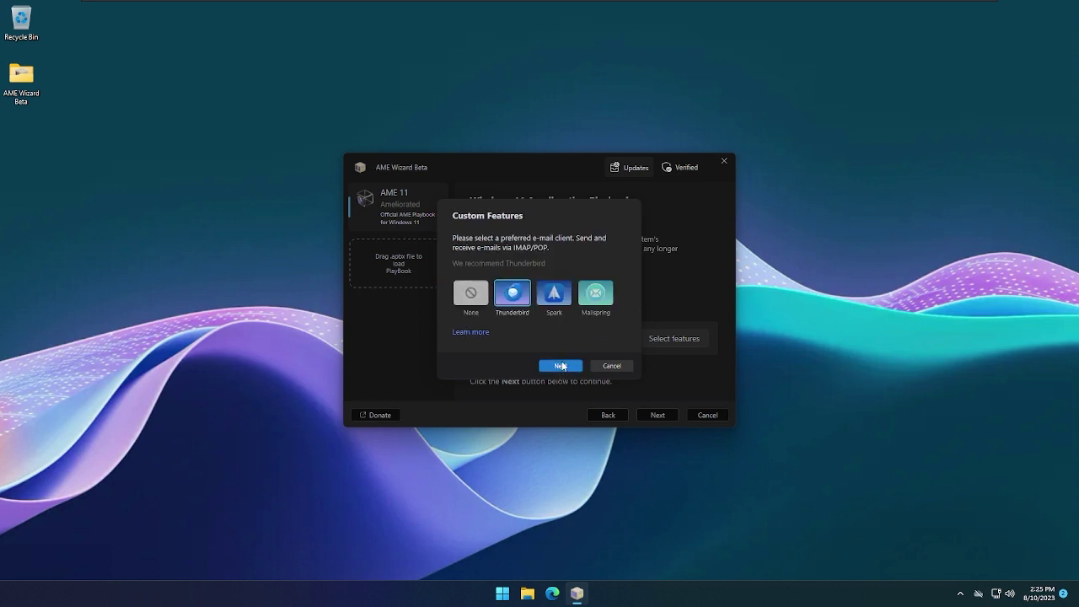
{"action": "left_click", "coordinate": [561, 366]}
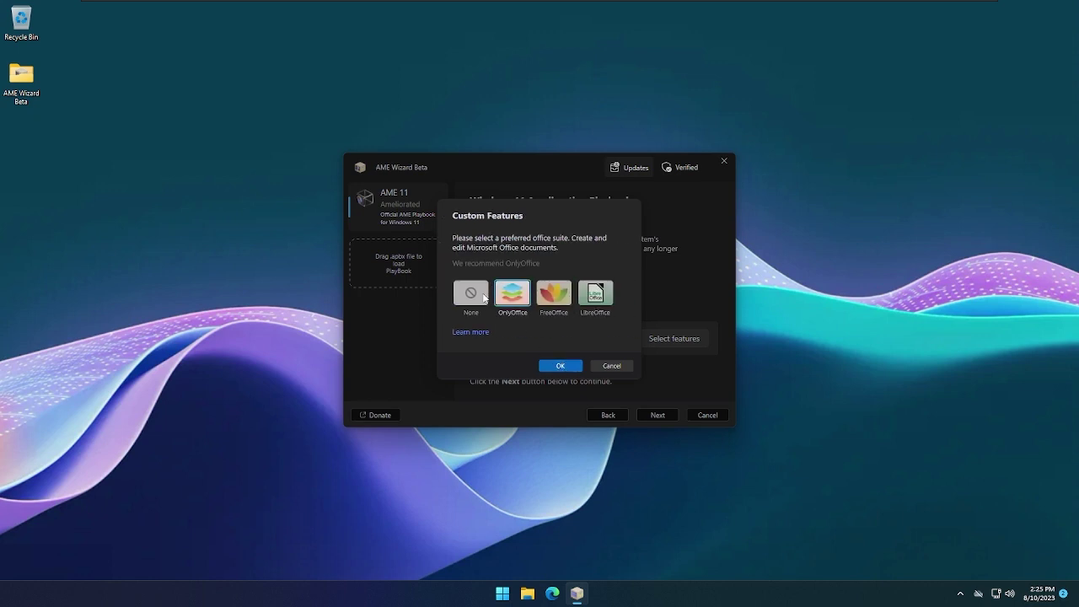
{"action": "left_click", "coordinate": [484, 299]}
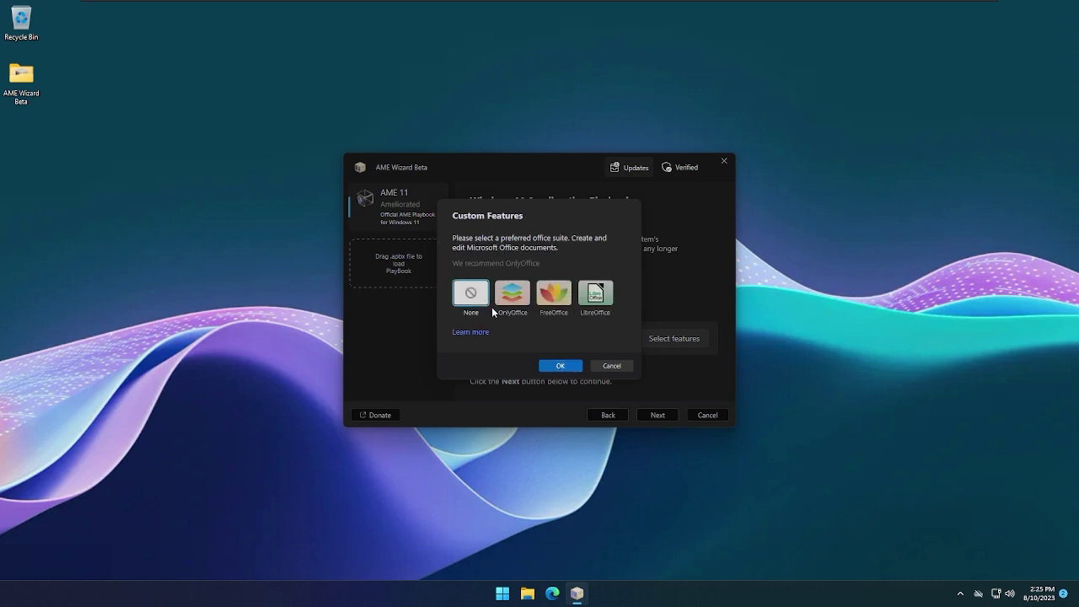
{"action": "left_click", "coordinate": [561, 366]}
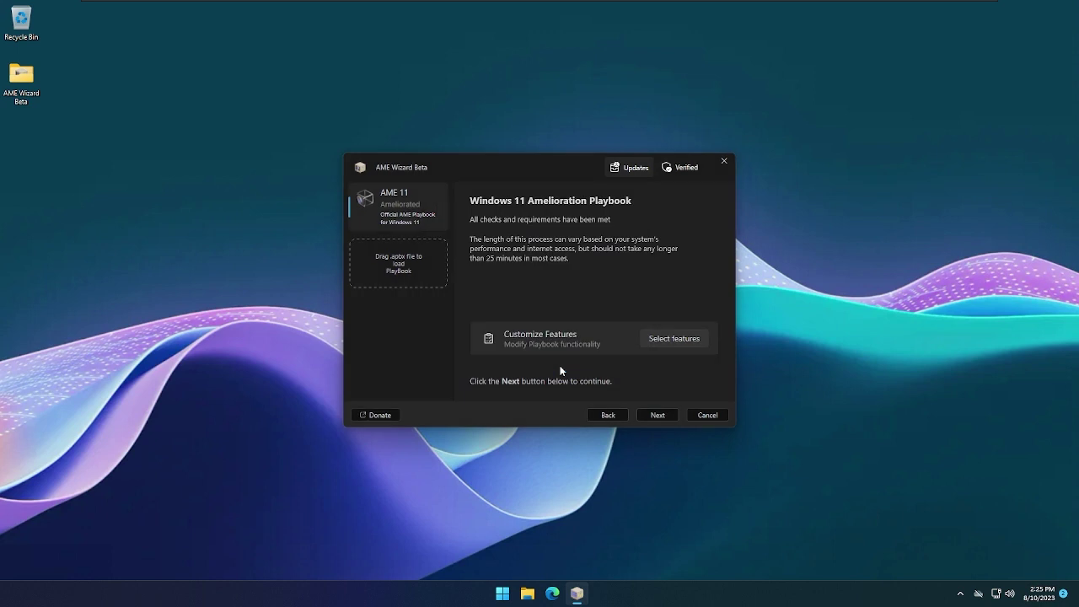
{"action": "left_click", "coordinate": [659, 415]}
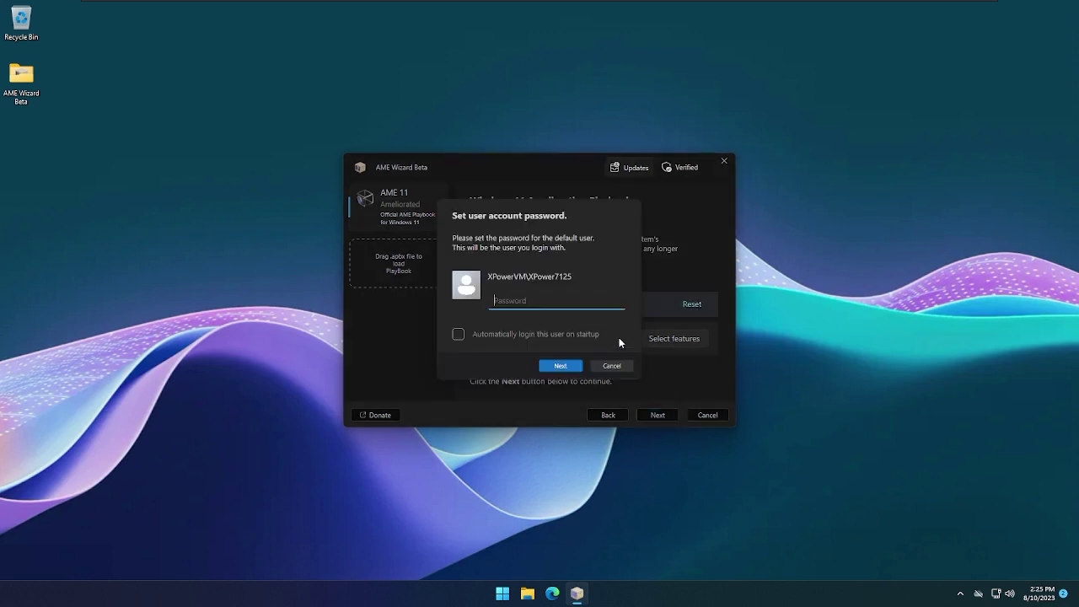
Set the user and admin account passwords and start the amelioration
{"action": "type", "text": "1234"}
{"action": "key", "text": "Return"}
{"action": "type", "text": "1234"}
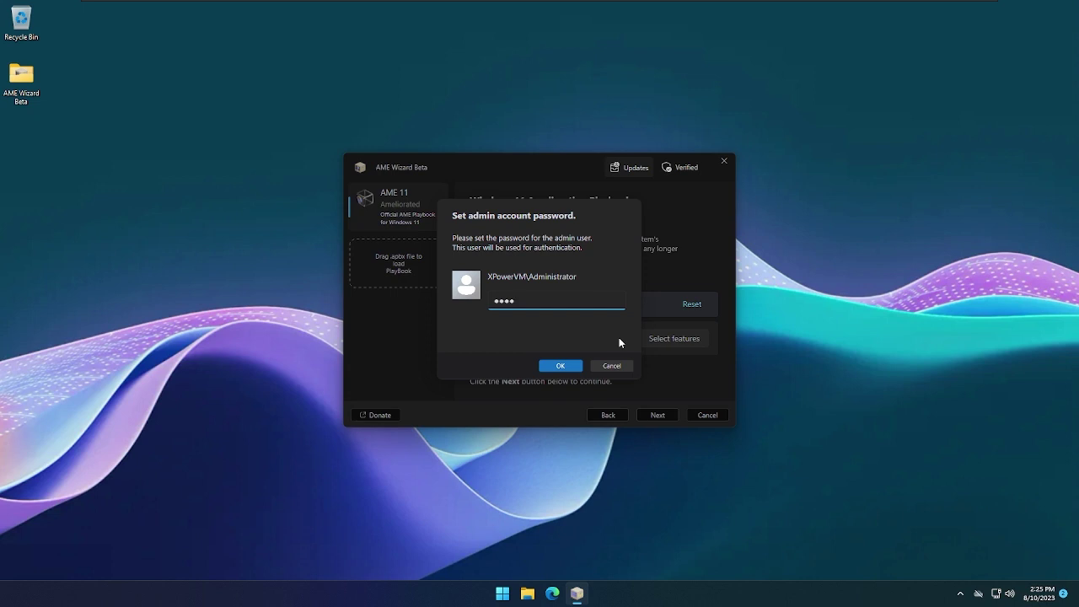
{"action": "left_click", "coordinate": [560, 365]}
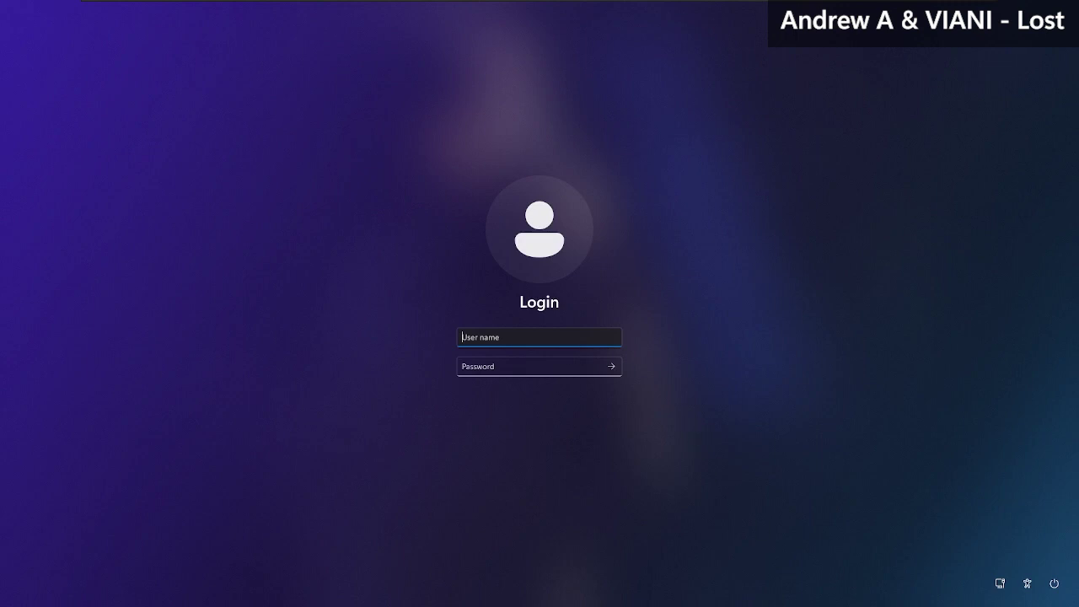
After the restart, sign in with the account username and password
{"action": "type", "text": "XPower7125"}
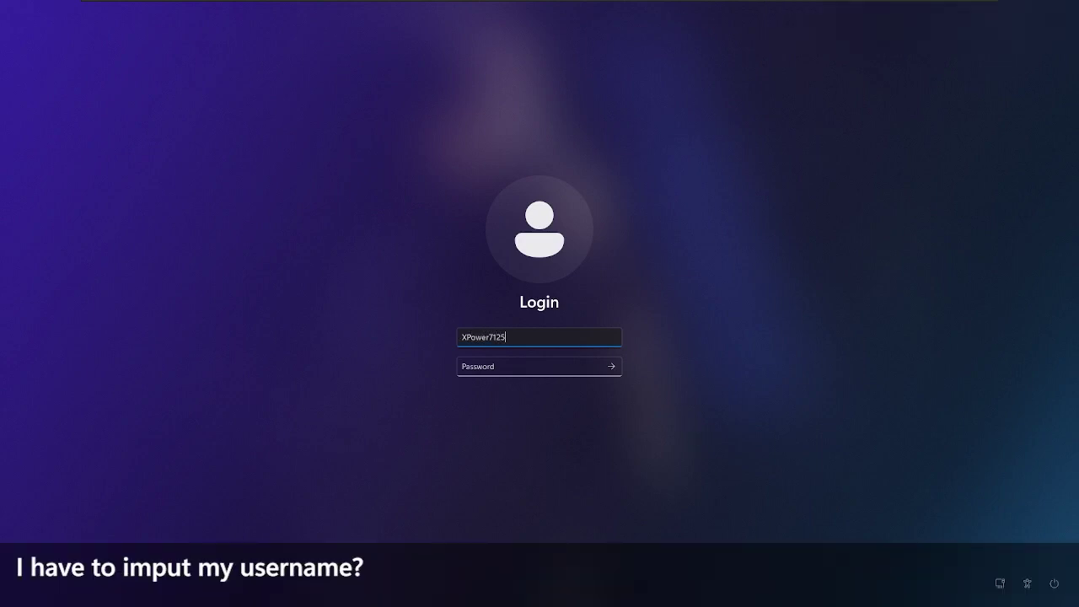
{"action": "key", "text": "Tab"}
{"action": "type", "text": "••••"}
{"action": "key", "text": "Return"}
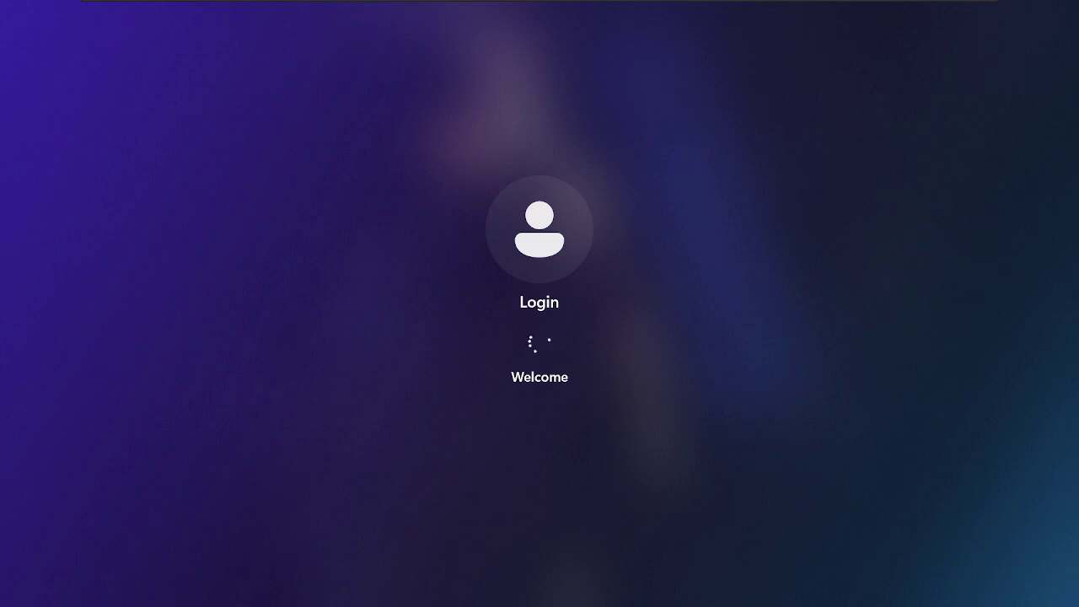
{"action": "key", "text": "ctrl+alt+Delete"}
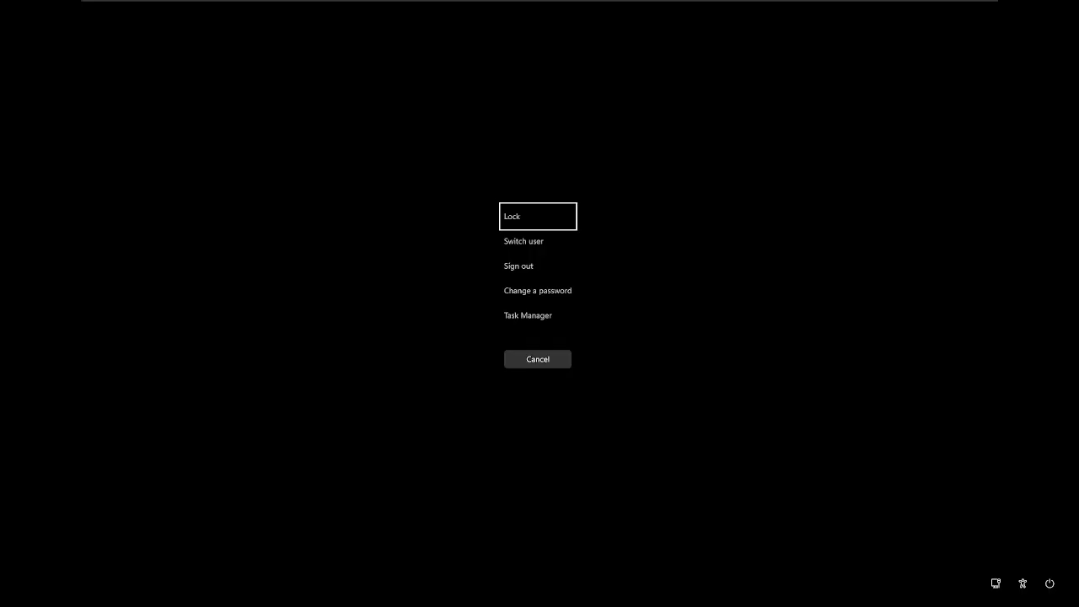
{"action": "key", "text": "Escape"}
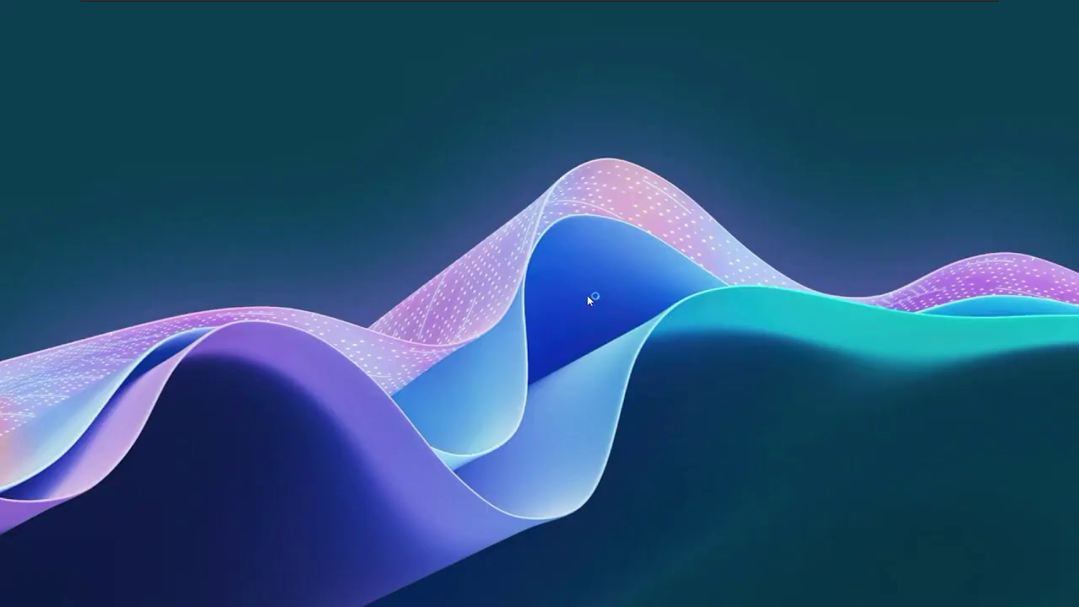
Check the installed Windows version with winver, then open and close the Start menu
{"action": "left_click_drag", "start_coordinate": [437, 329], "coordinate": [559, 201]}
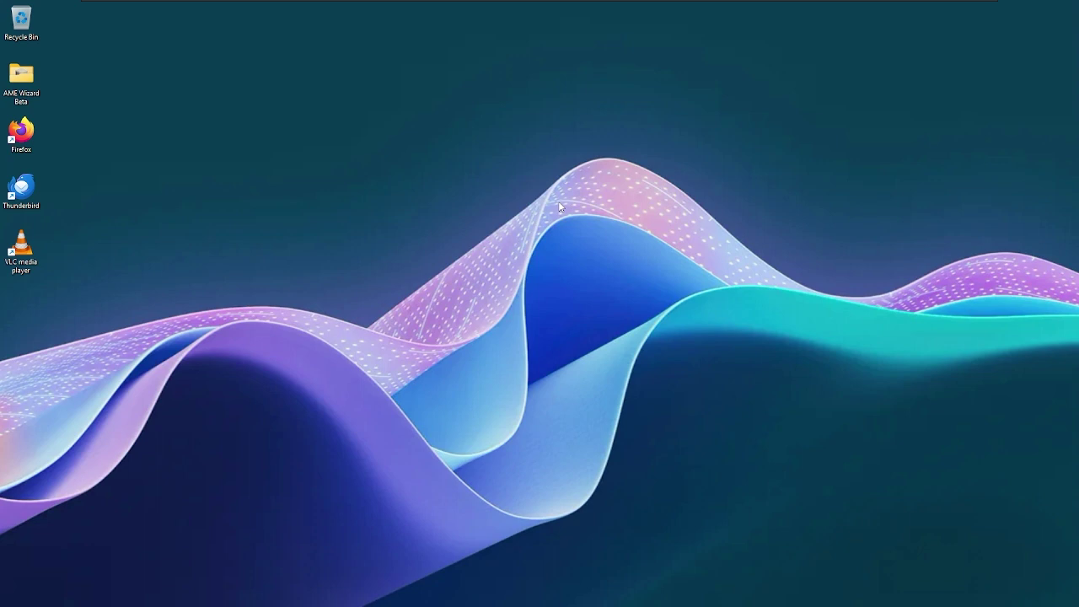
{"action": "left_click_drag", "start_coordinate": [427, 49], "coordinate": [292, 273]}
{"action": "key", "text": "super+r"}
{"action": "type", "text": "winver"}
{"action": "key", "text": "Return"}
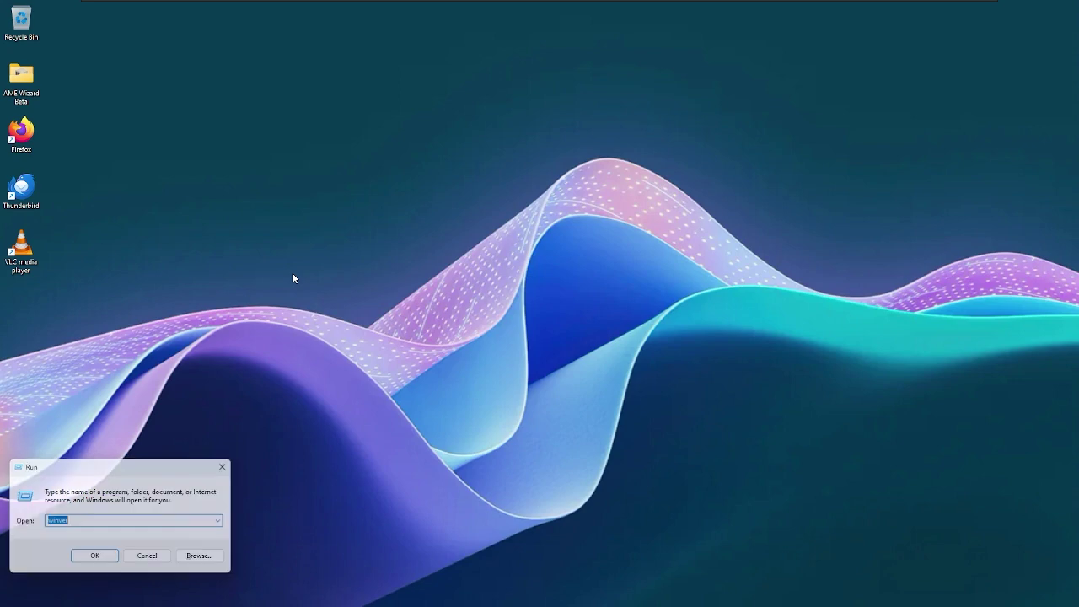
{"action": "key", "text": "Return"}
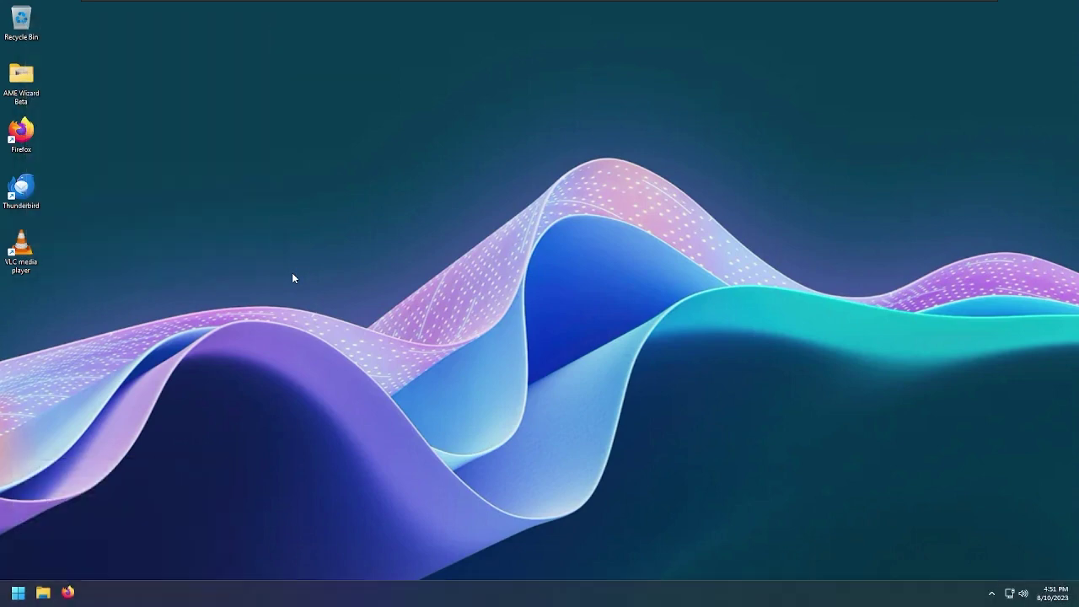
{"action": "key", "text": "super"}
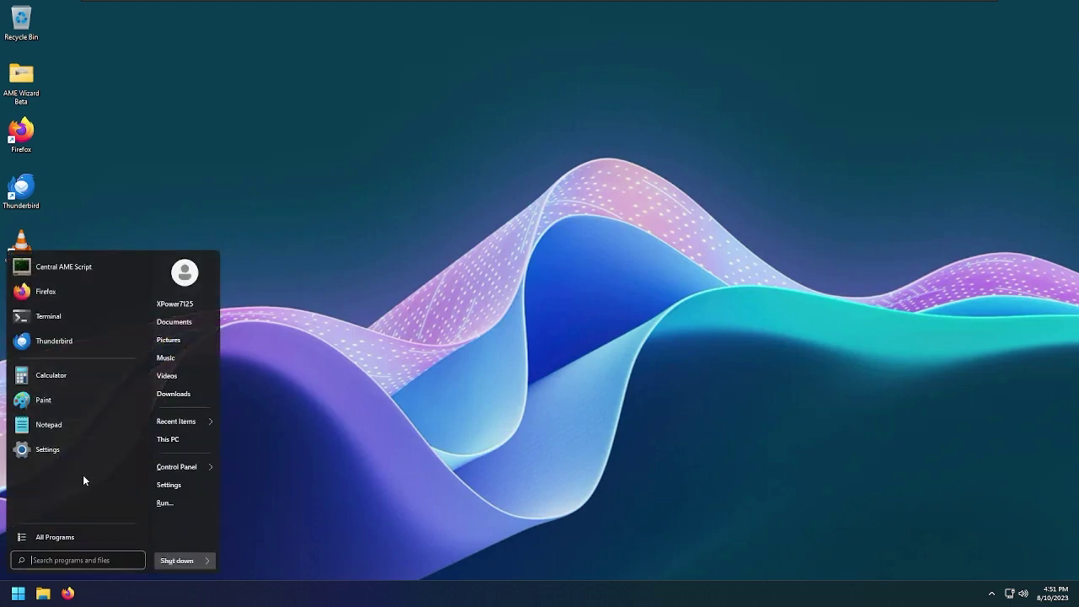
{"action": "key", "text": "super"}
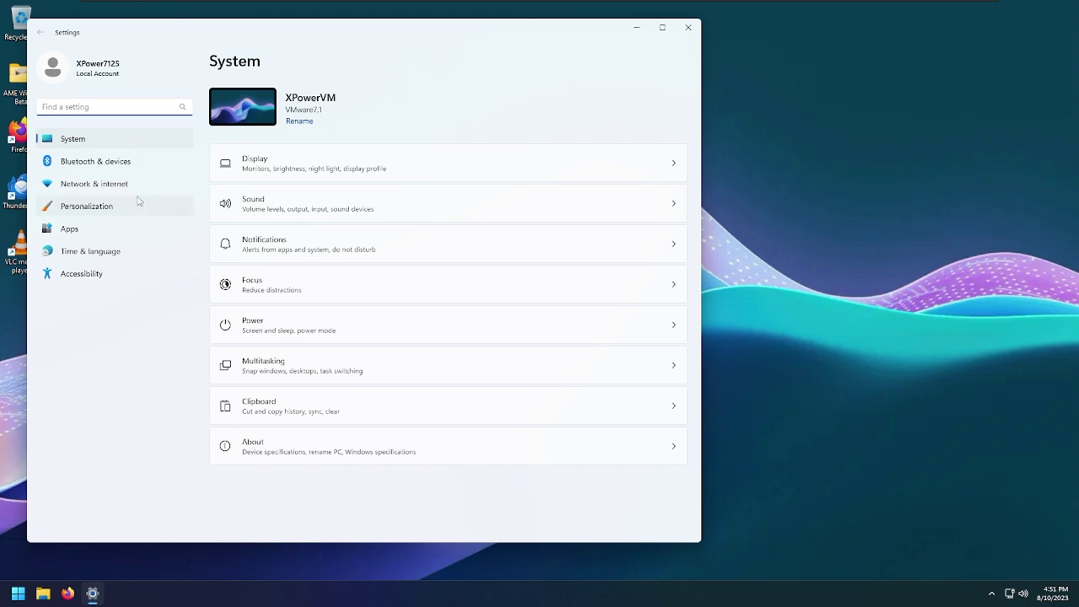
Open the Personalization settings, then briefly show the desktop, Start menu and Run box
{"action": "left_click", "coordinate": [162, 212]}
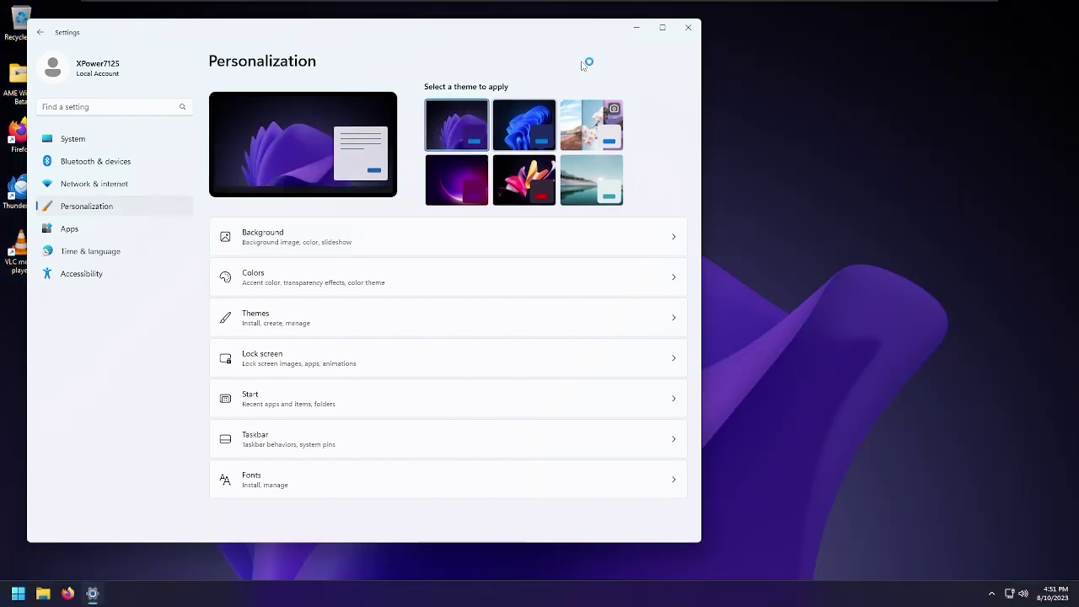
{"action": "key", "text": "super+d"}
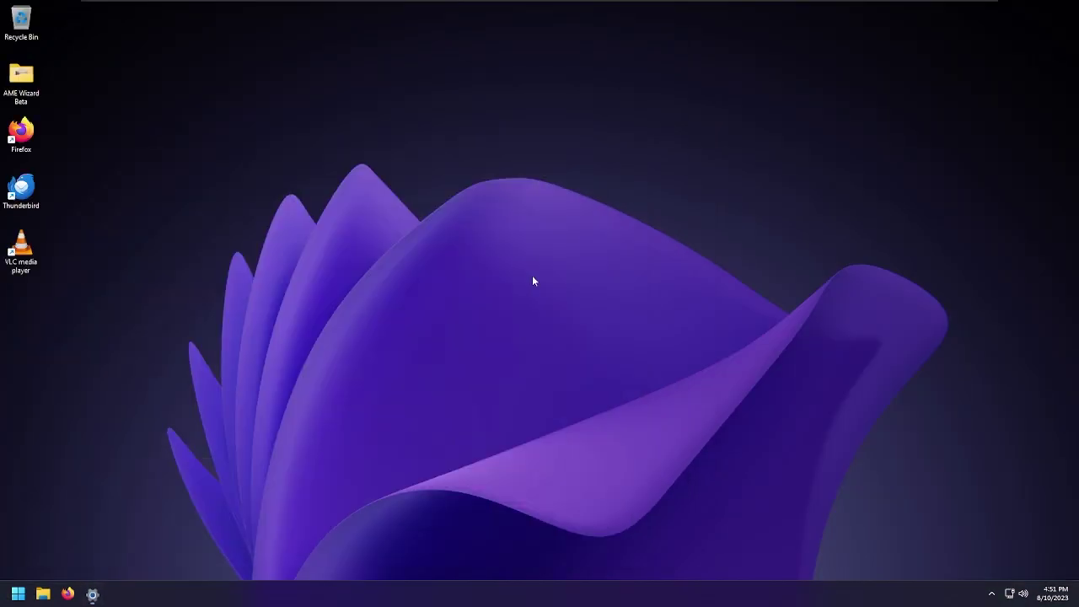
{"action": "key", "text": "super"}
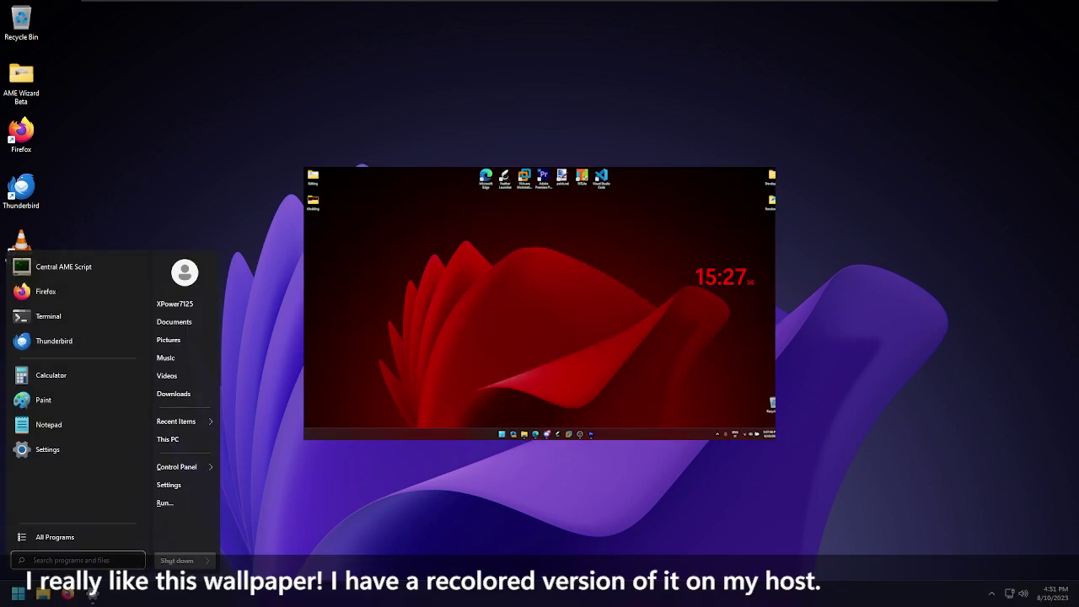
{"action": "key", "text": "super+r"}
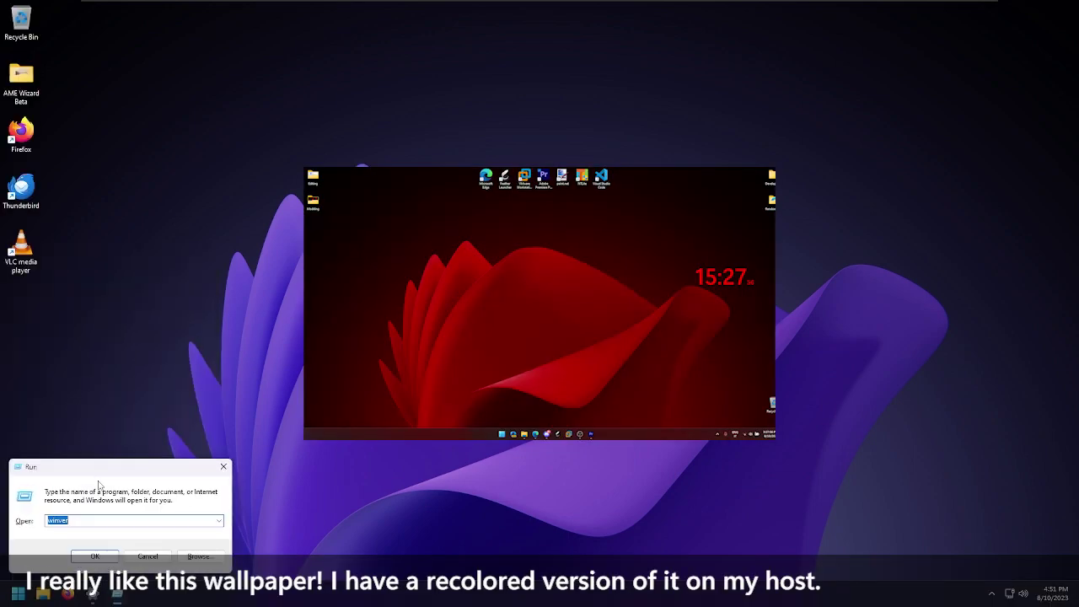
{"action": "left_click_drag", "start_coordinate": [129, 476], "coordinate": [166, 462]}
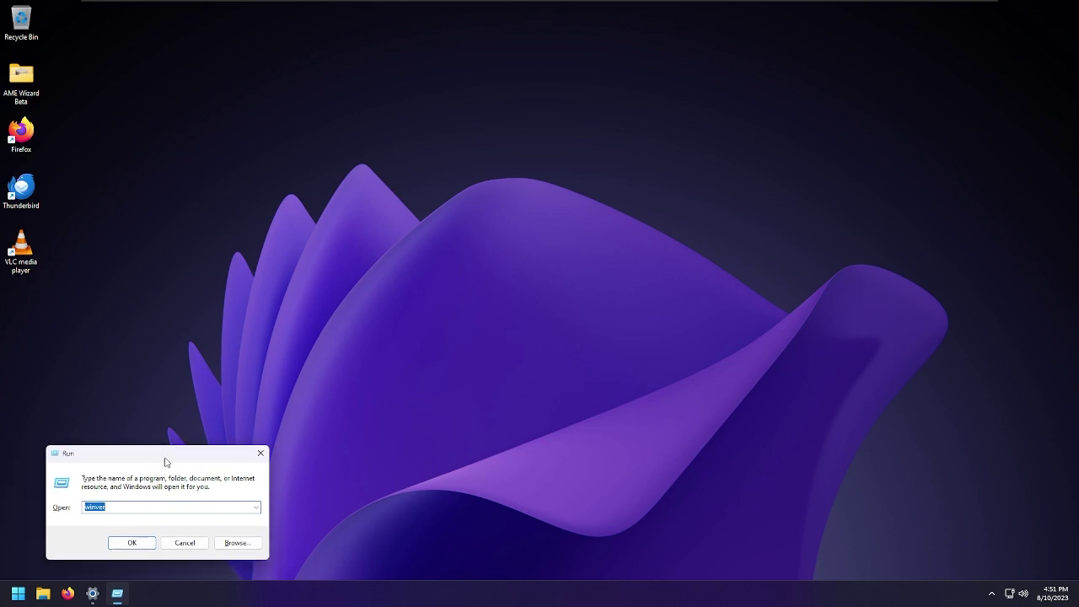
{"action": "key", "text": "super"}
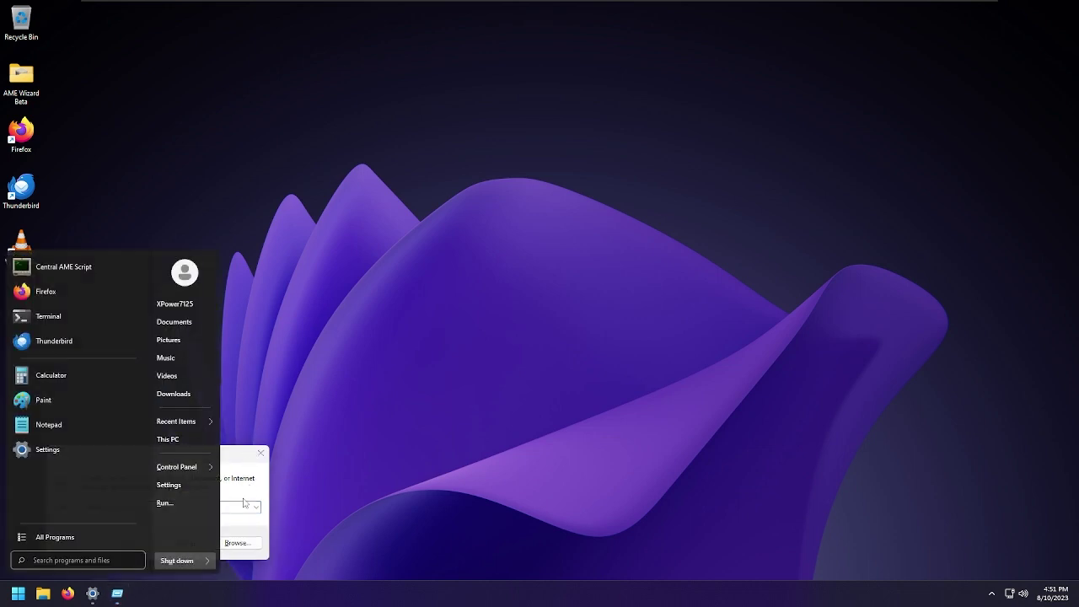
{"action": "left_click", "coordinate": [244, 504]}
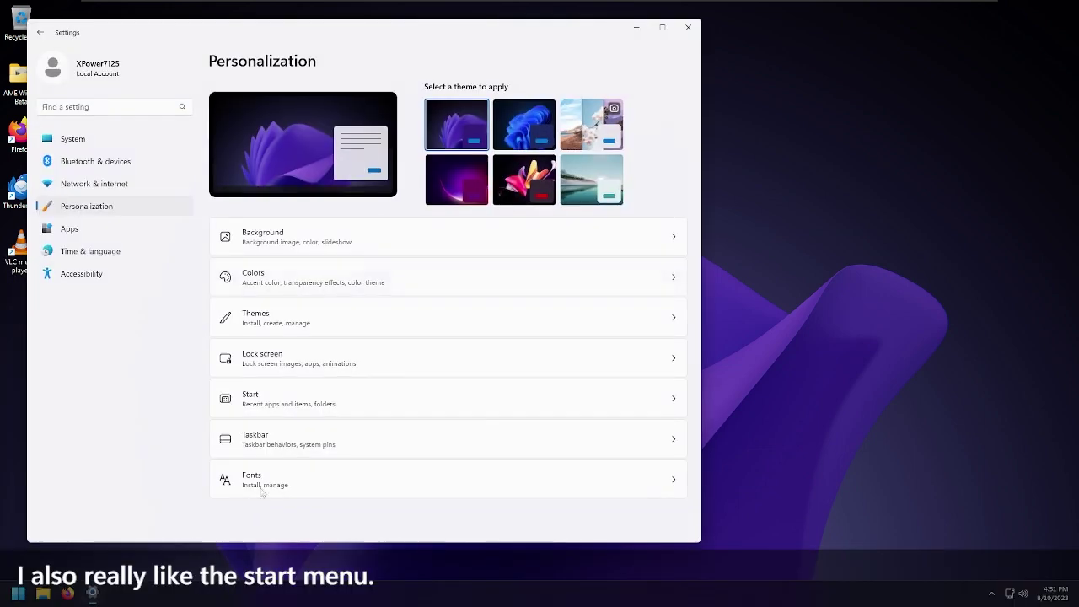
Switch the Windows colour mode to Dark
{"action": "left_click", "coordinate": [324, 285]}
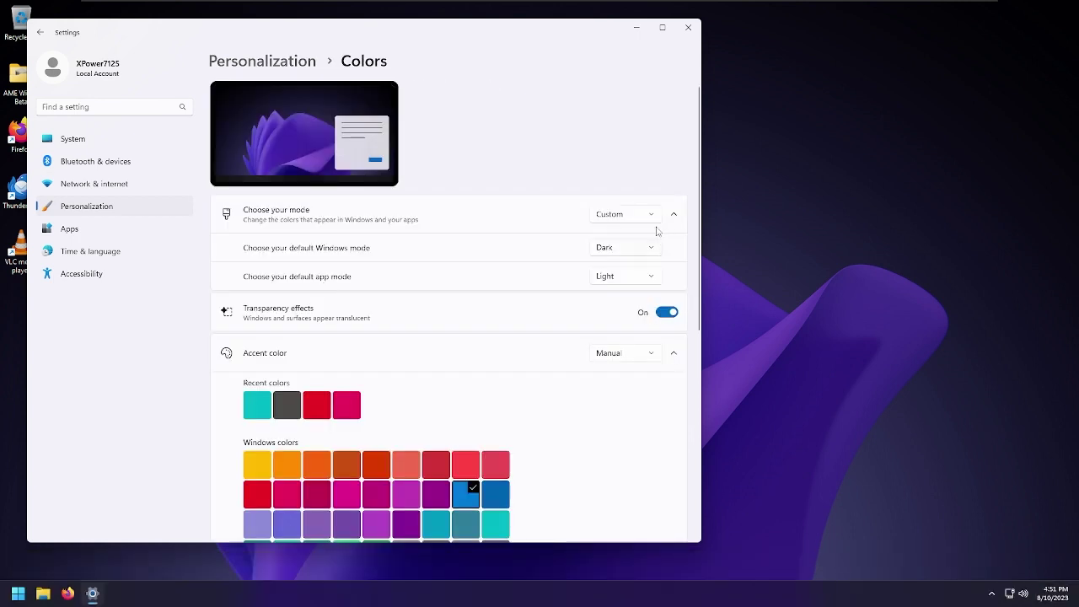
{"action": "left_click", "coordinate": [650, 215]}
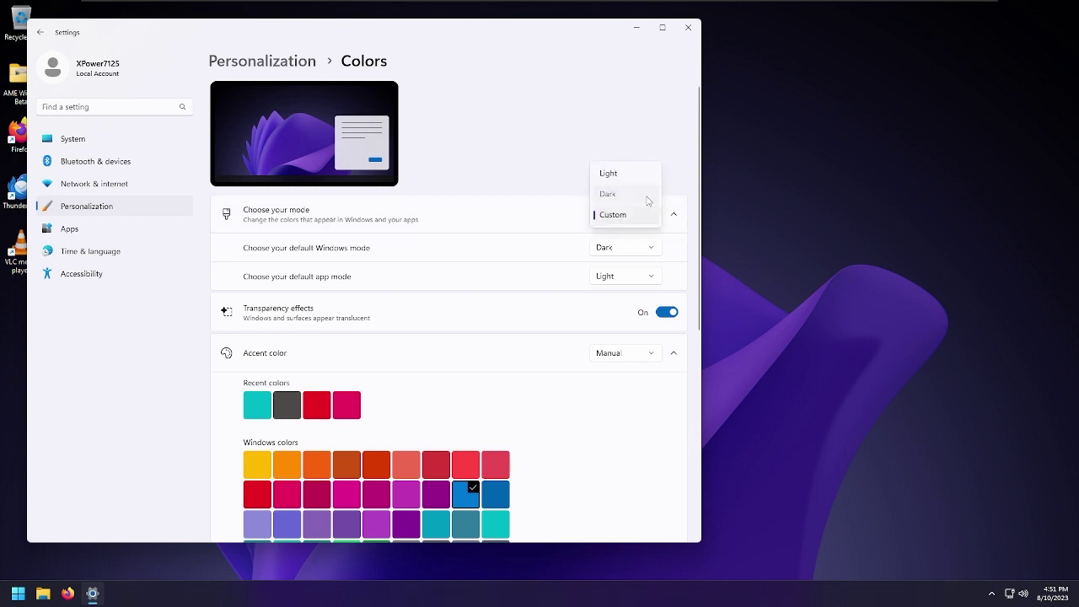
{"action": "left_click", "coordinate": [648, 201]}
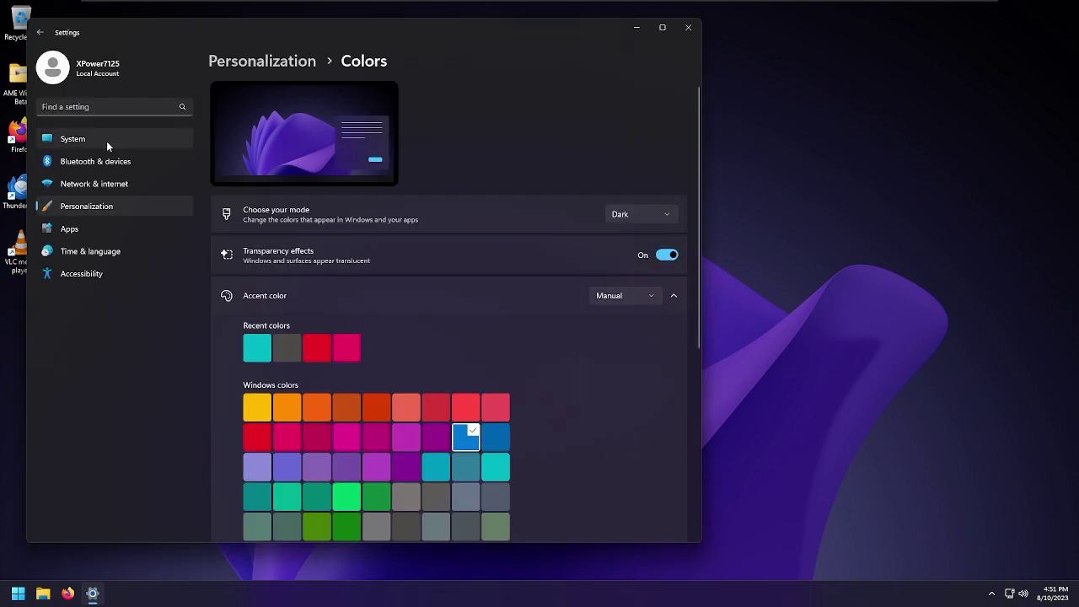
Return to the Colors page and turn transparency effects off
{"action": "left_click", "coordinate": [106, 141]}
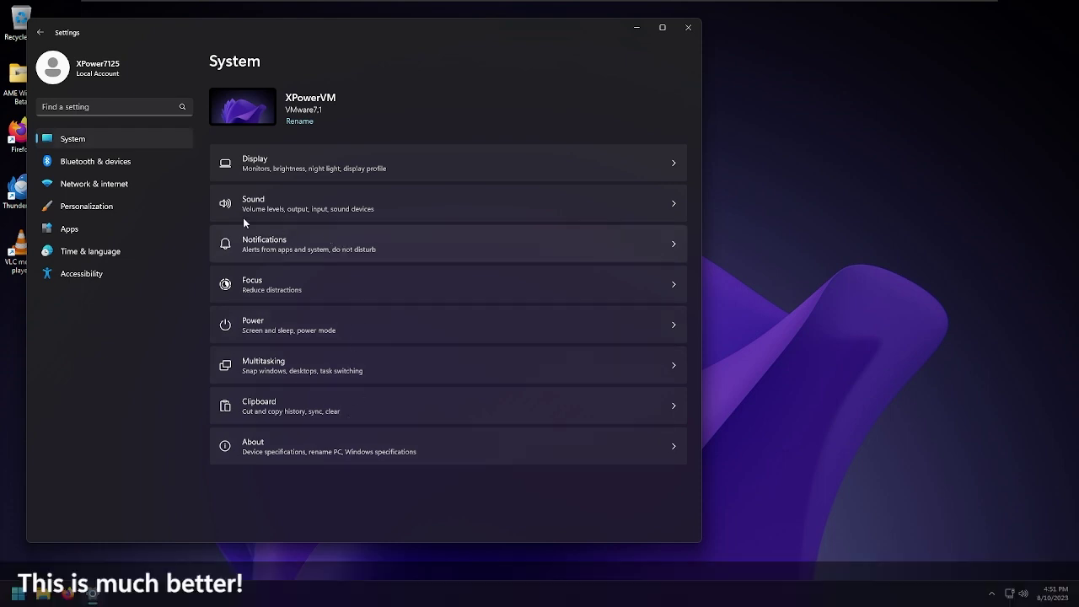
{"action": "left_click", "coordinate": [155, 211]}
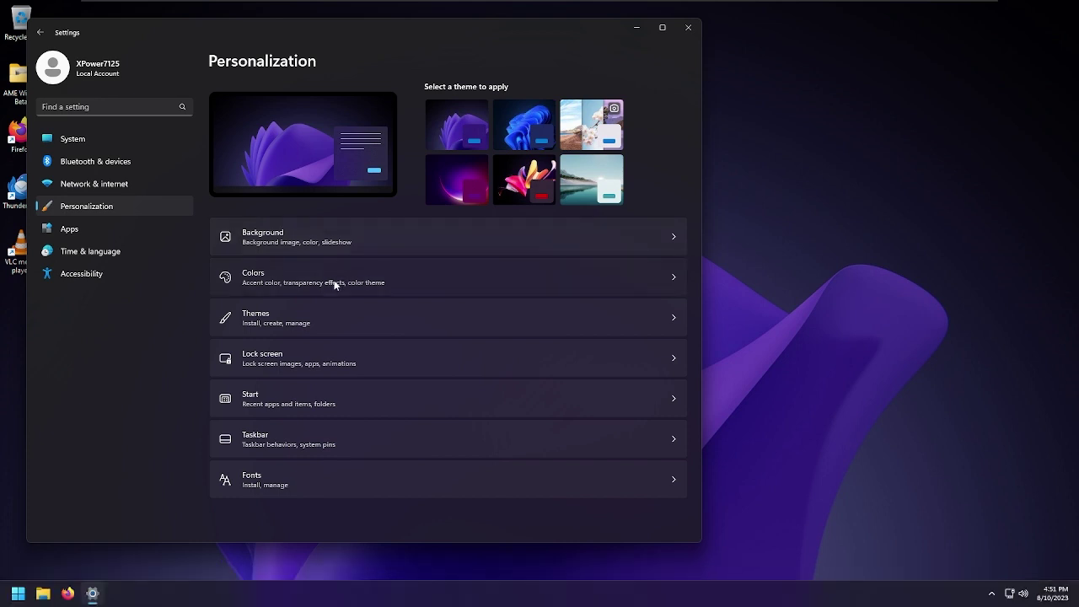
{"action": "left_click", "coordinate": [334, 279]}
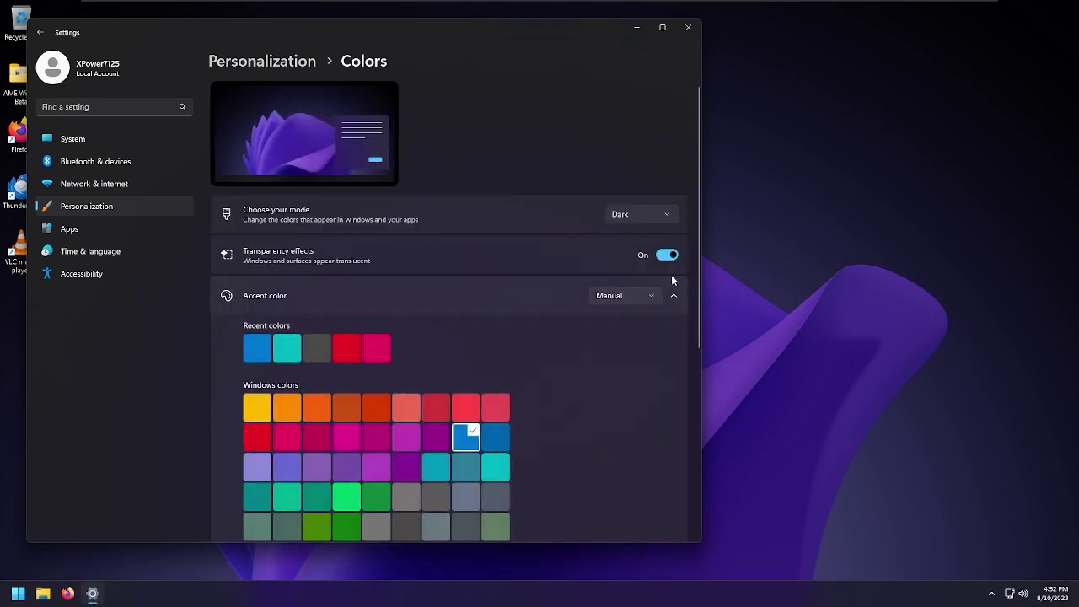
{"action": "left_click", "coordinate": [665, 263]}
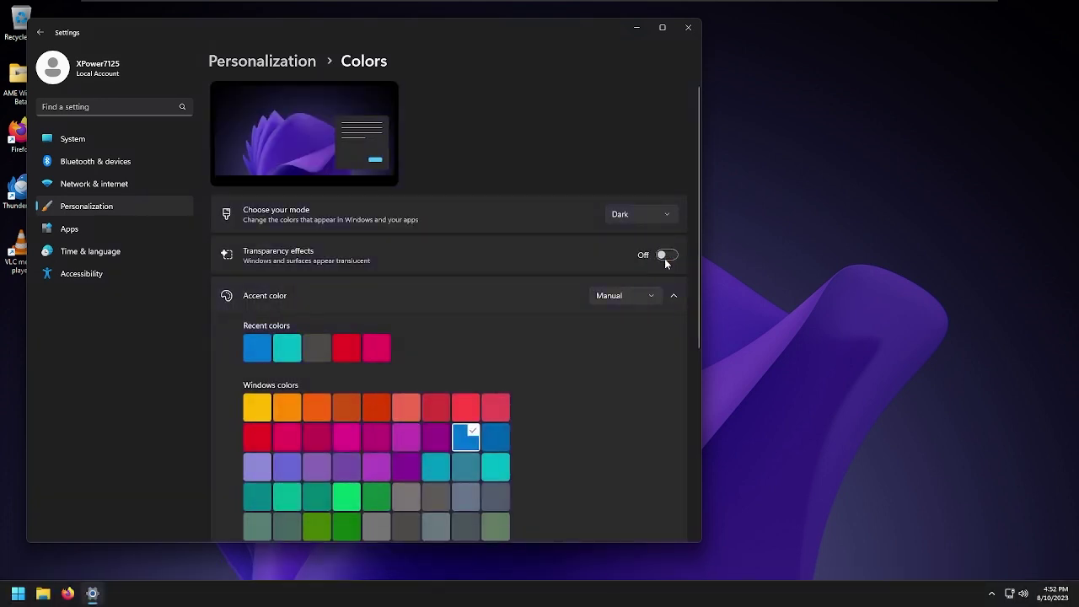
Turn transparency effects back on in the Colors settings
{"action": "key", "text": "alt+F4"}
{"action": "key", "text": "super"}
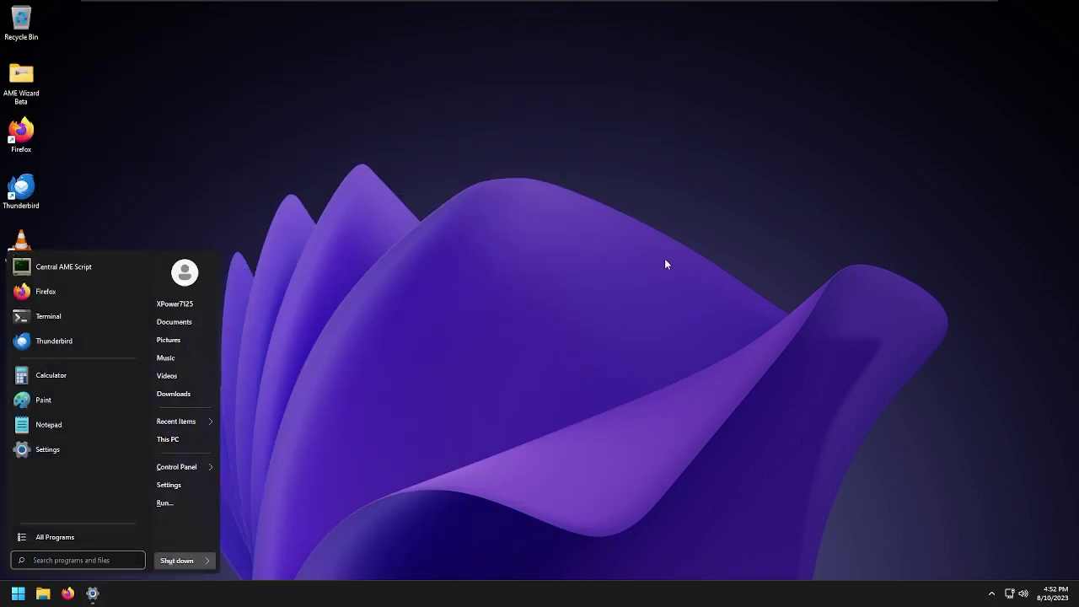
{"action": "key", "text": "Escape"}
{"action": "key", "text": "alt+Tab"}
{"action": "left_click", "coordinate": [665, 255]}
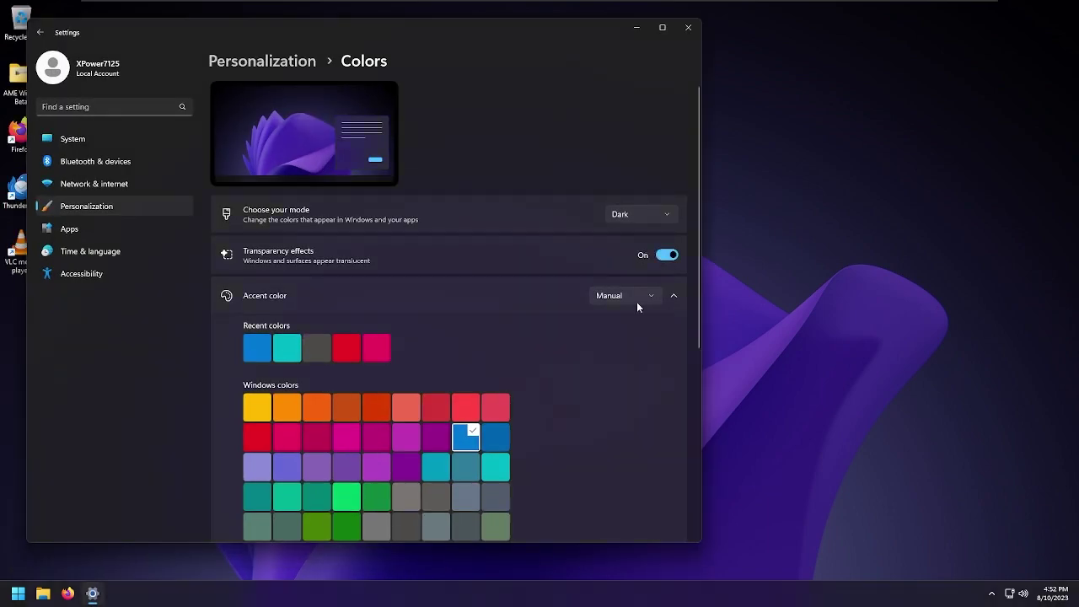
{"action": "scroll", "coordinate": [590, 354], "scroll_direction": "down", "scroll_amount": 4}
{"action": "scroll", "coordinate": [217, 313], "scroll_direction": "up", "scroll_amount": 4}
Close Settings and launch Central AME Script from the Start menu
{"action": "key", "text": "alt+F4"}
{"action": "key", "text": "super"}
{"action": "left_click", "coordinate": [113, 274]}
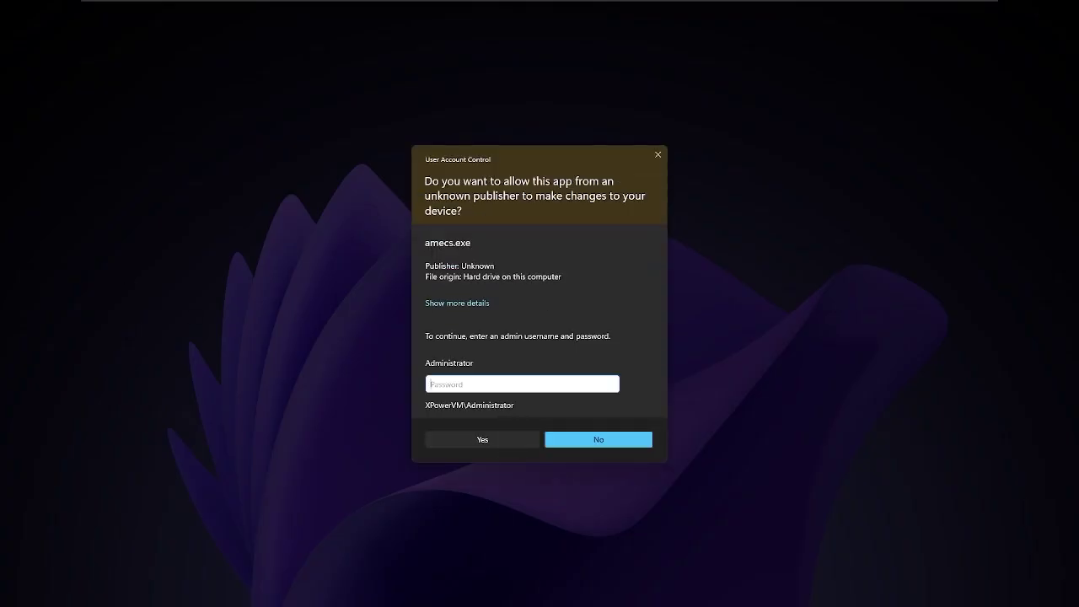
Allow amecs.exe with the admin password and run Disable Username Login Requirement
{"action": "type", "text": "1234"}
{"action": "key", "text": "Return"}
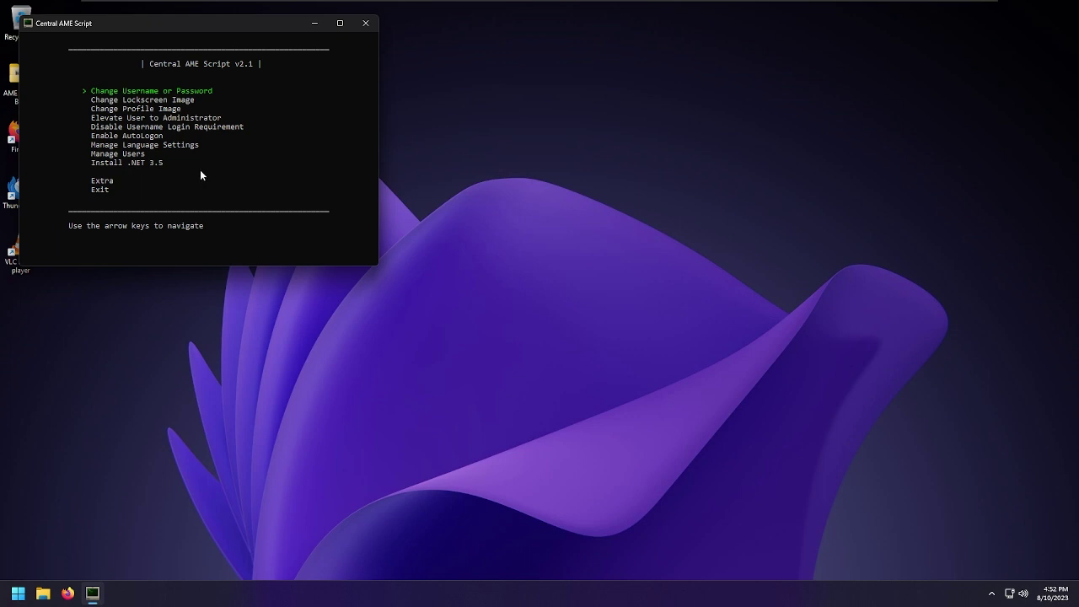
{"action": "key", "text": "Down"}
{"action": "key", "text": "Down"}
{"action": "key", "text": "Down"}
{"action": "key", "text": "Down"}
{"action": "key", "text": "Return"}
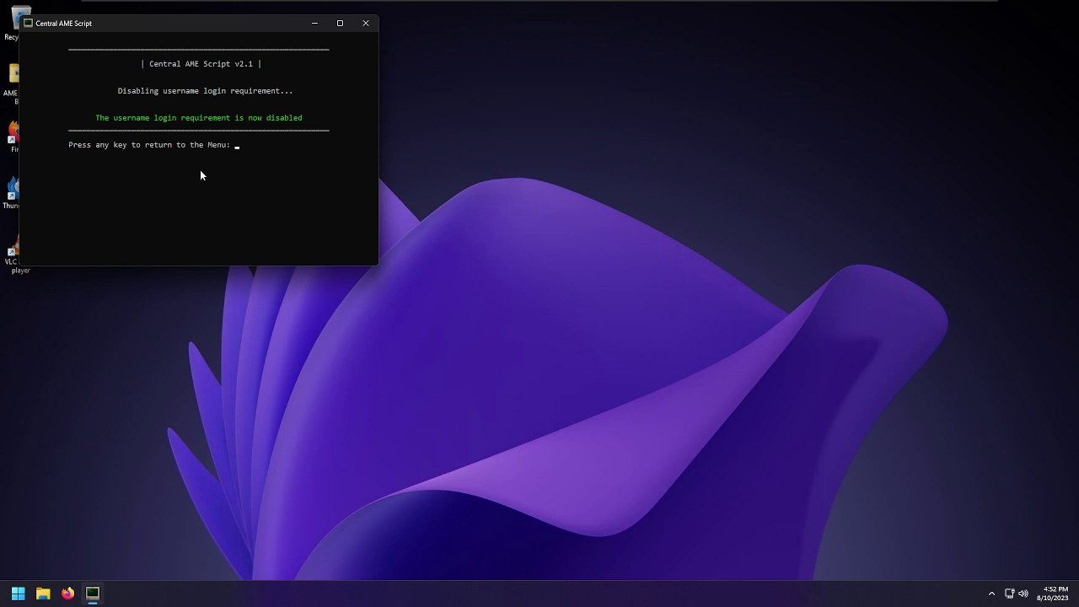
{"action": "key", "text": "Return"}
{"action": "key", "text": "Return"}
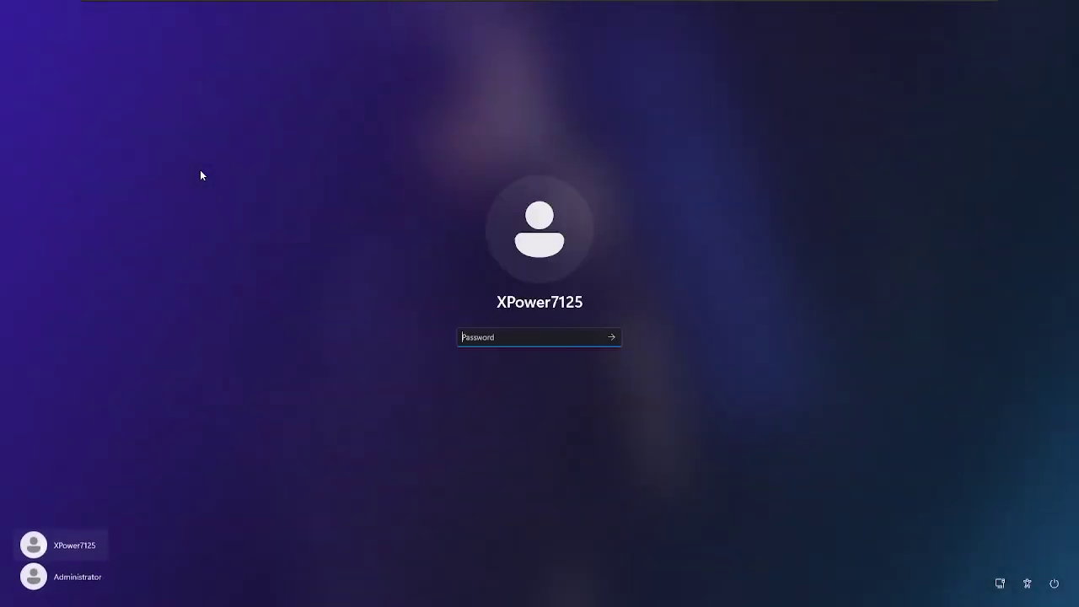
Sign back in to Windows with the account password
{"action": "type", "text": "****"}
{"action": "key", "text": "Return"}
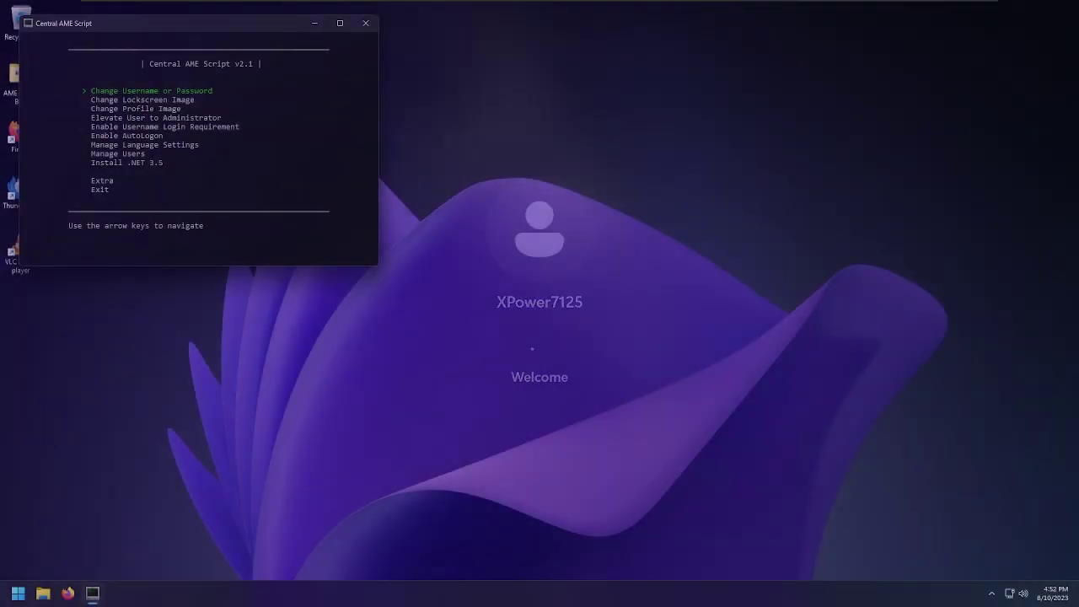
{"action": "key", "text": "Return"}
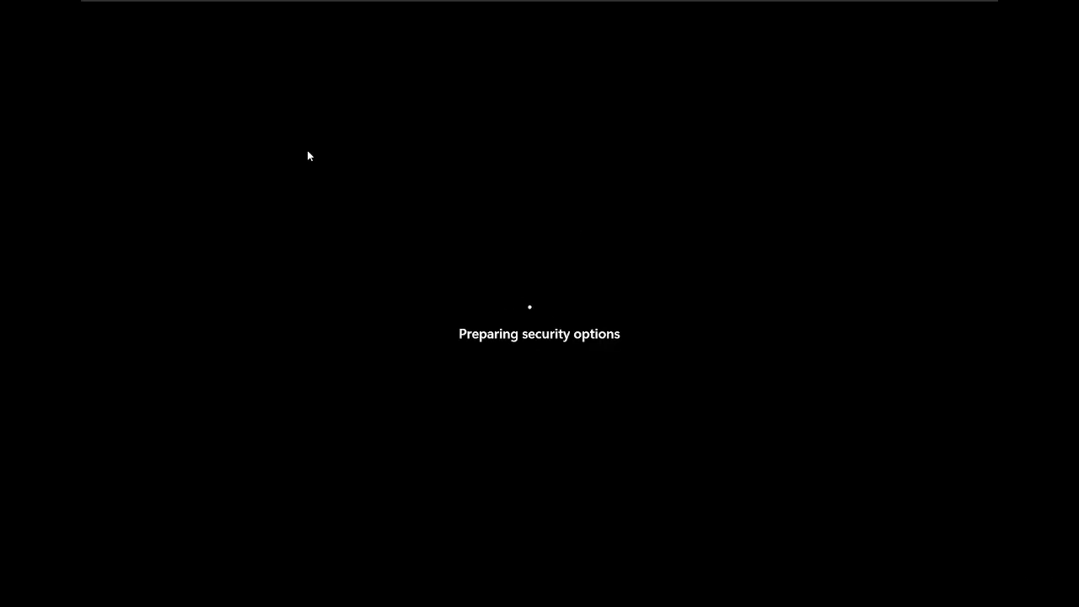
{"action": "key", "text": "Escape"}
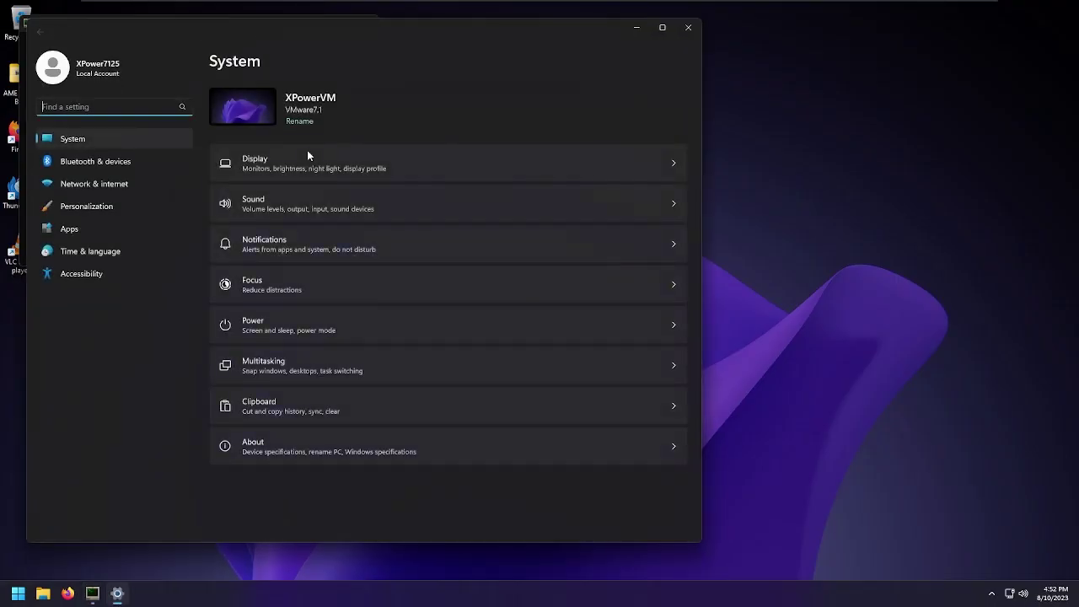
View the Personalization Lock screen settings, then close Settings
{"action": "left_click", "coordinate": [145, 204]}
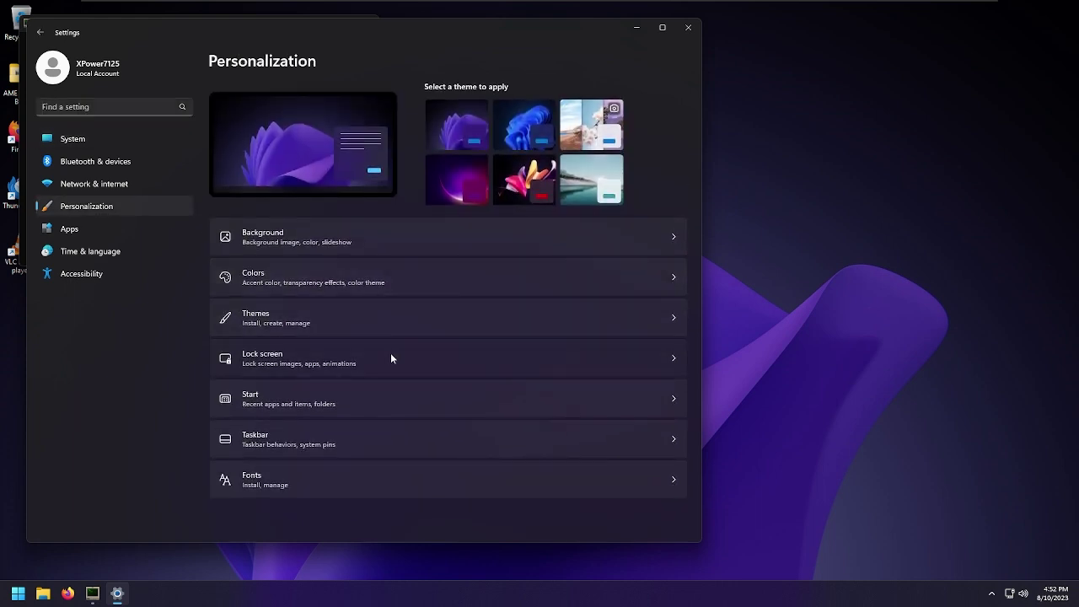
{"action": "left_click", "coordinate": [390, 352]}
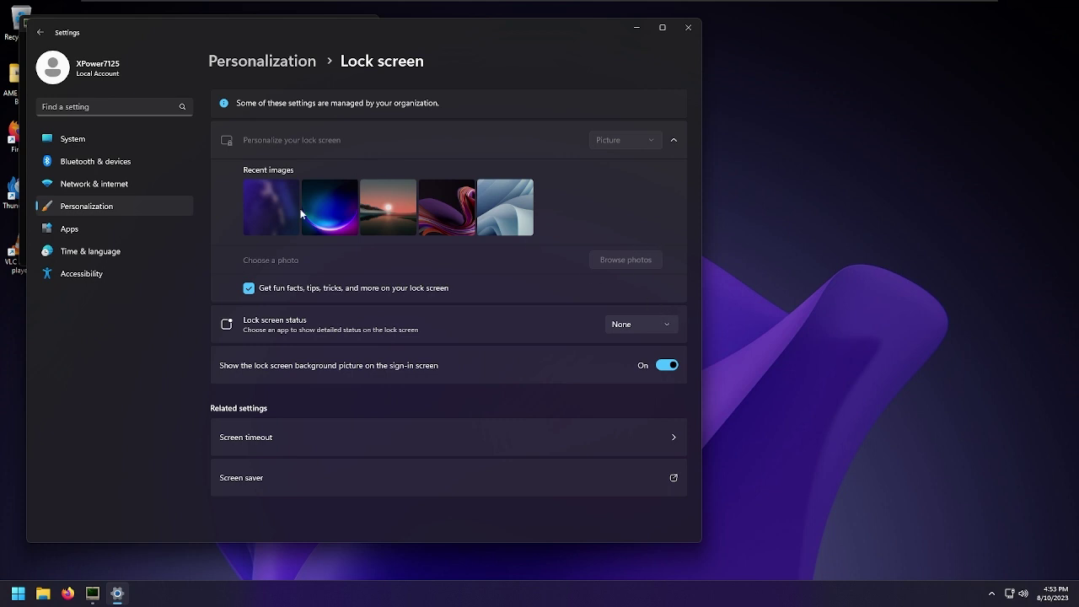
{"action": "key", "text": "alt+F4"}
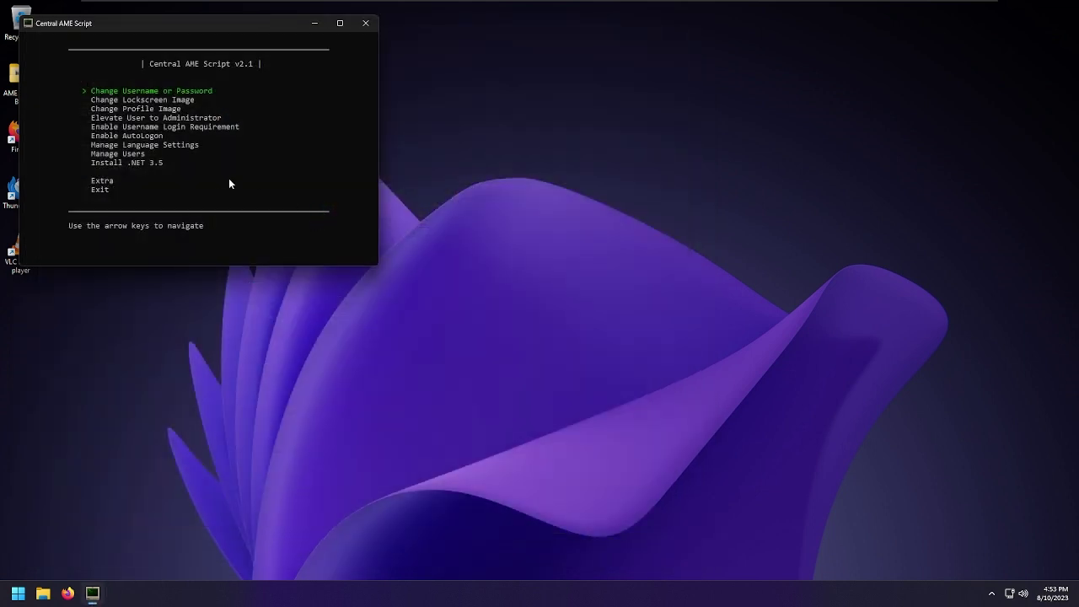
Run Elevate User to Administrator in Central AME Script and answer Y to log off
{"action": "key", "text": "Down"}
{"action": "key", "text": "Down"}
{"action": "key", "text": "Down"}
{"action": "key", "text": "Down"}
{"action": "key", "text": "Down"}
{"action": "key", "text": "Up"}
{"action": "key", "text": "Up"}
{"action": "key", "text": "Return"}
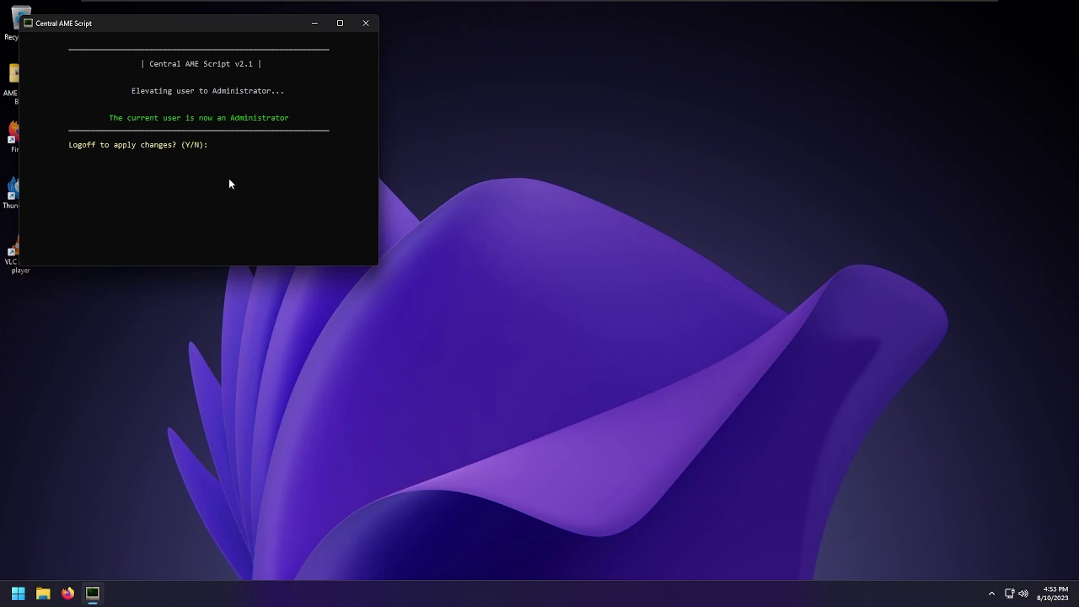
{"action": "type", "text": "y"}
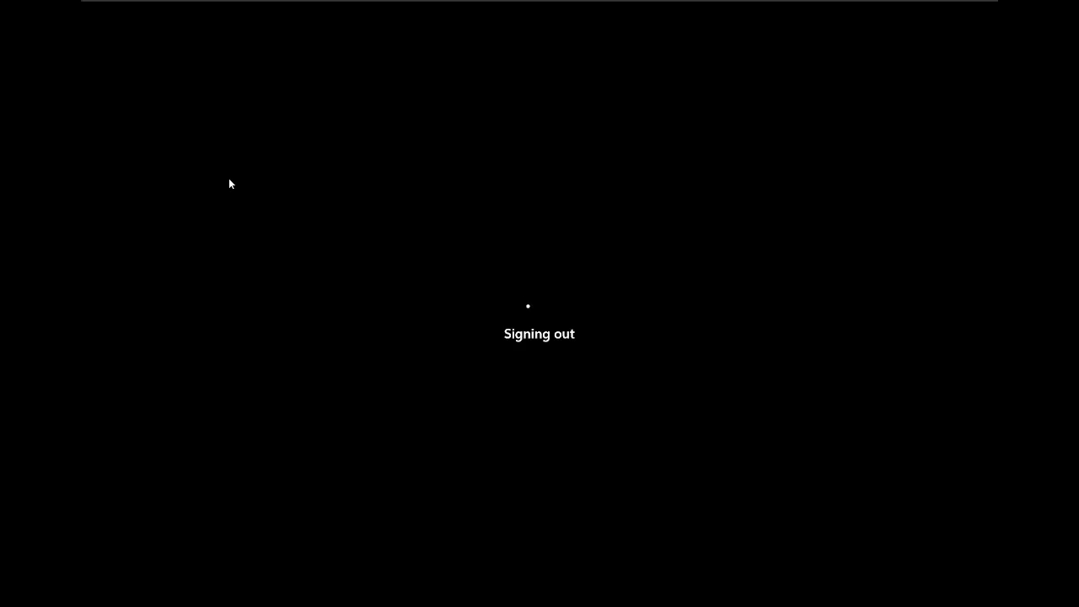
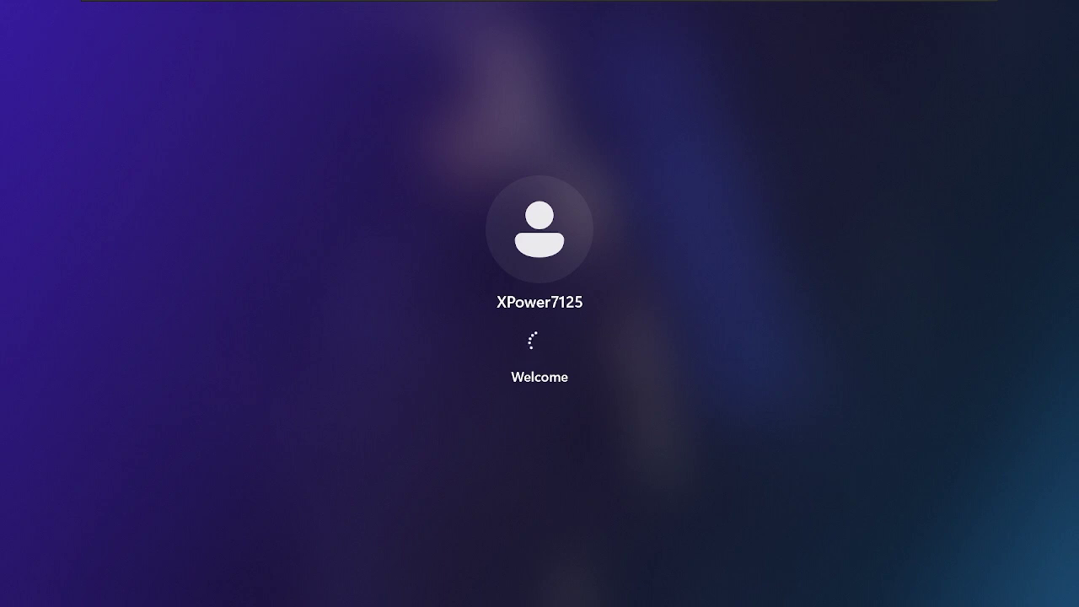
Open Task Manager from the security screen and show the live CPU performance graph
{"action": "key", "text": "ctrl+alt+Delete"}
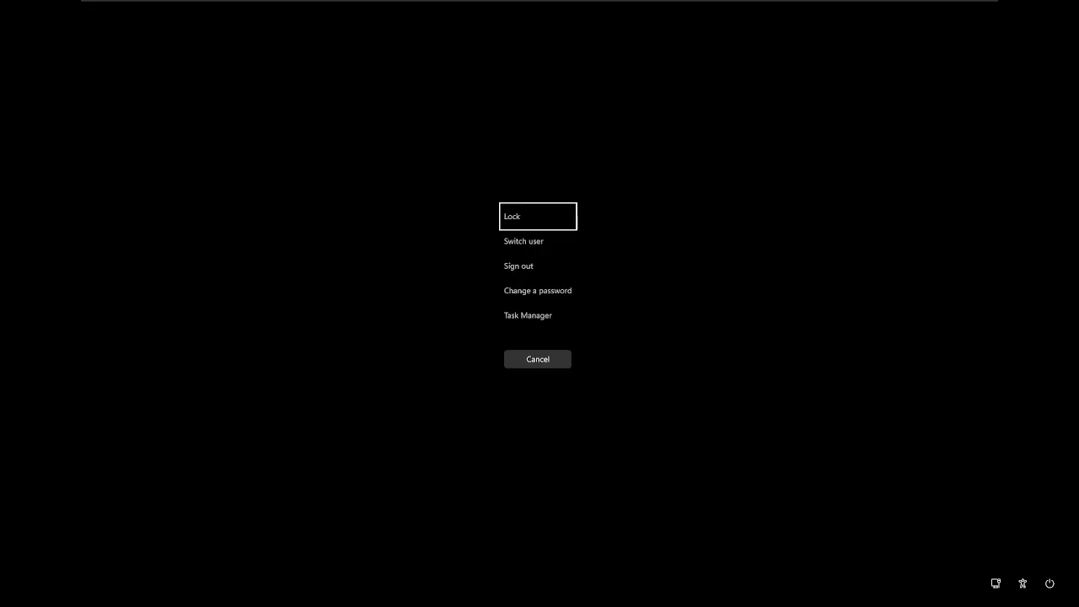
{"action": "key", "text": "Escape"}
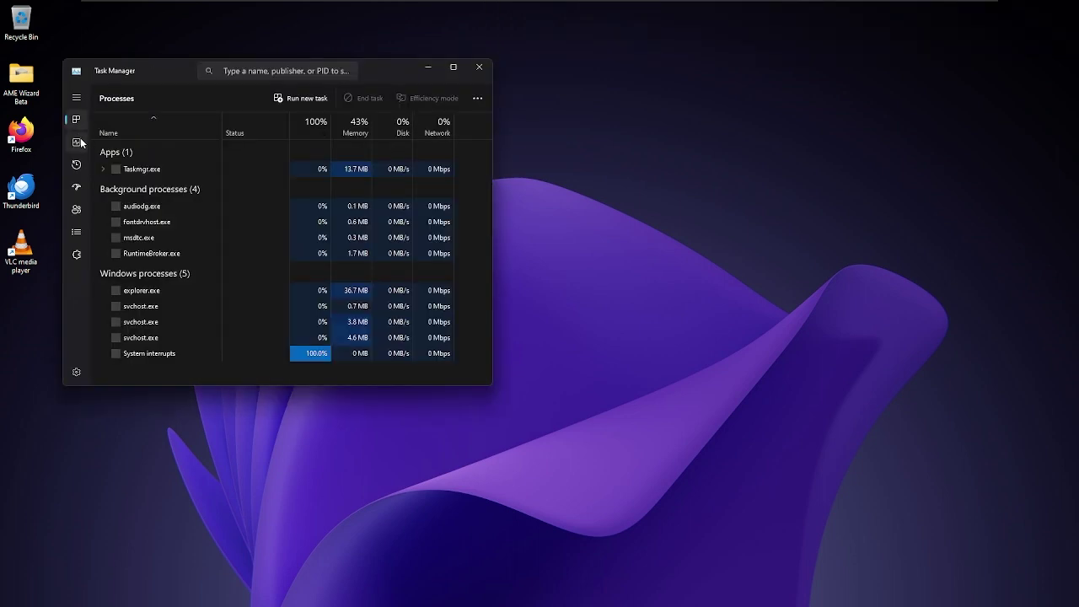
{"action": "left_click", "coordinate": [82, 144]}
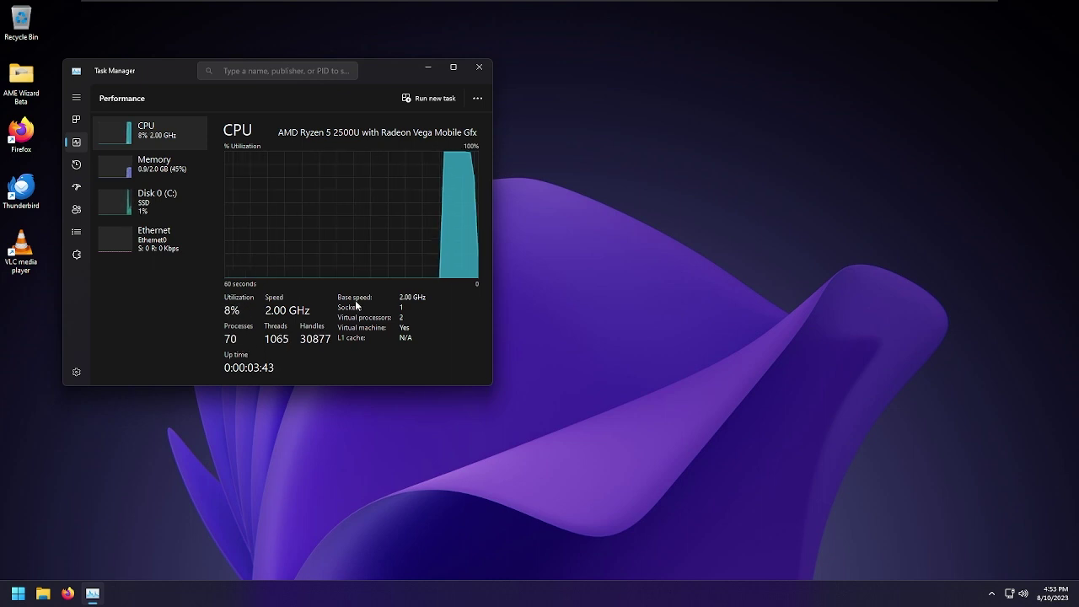
{"action": "key", "text": "super"}
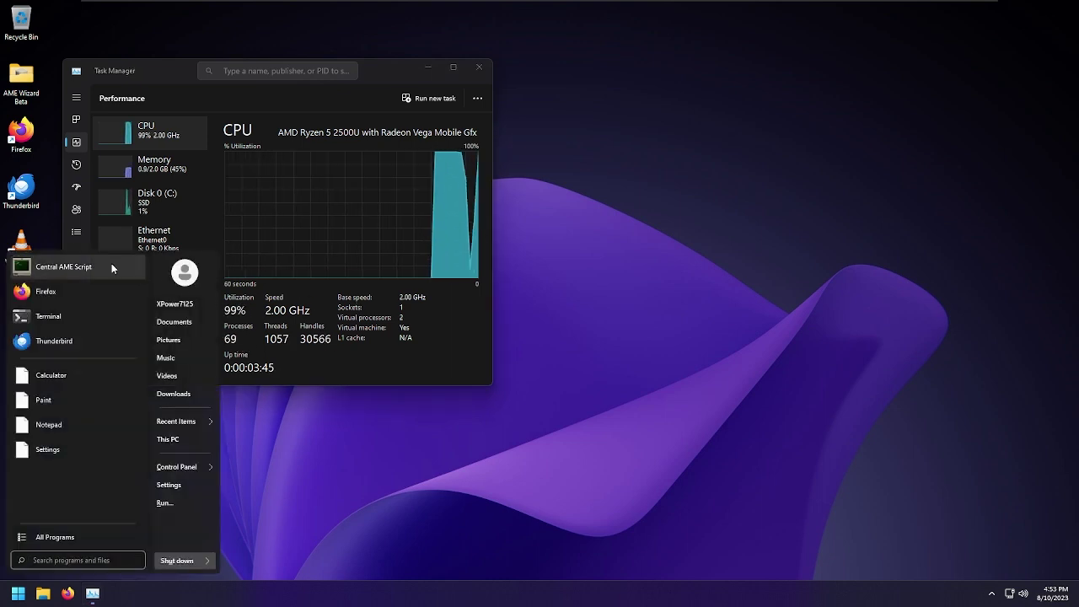
Launch Central AME Script with admin rights and close Task Manager
{"action": "left_click", "coordinate": [112, 267]}
{"action": "left_click", "coordinate": [160, 162]}
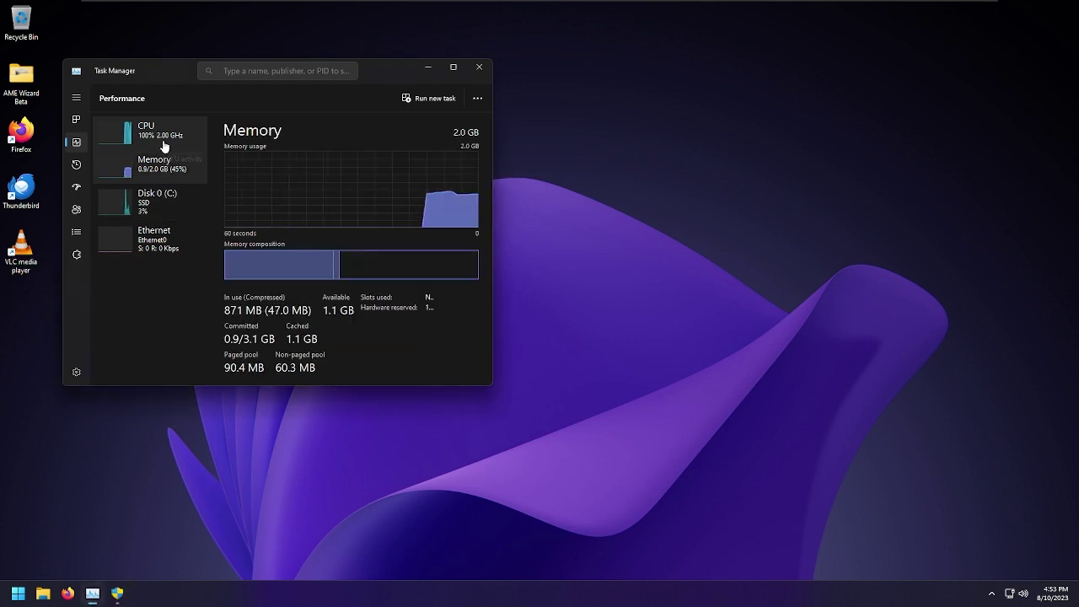
{"action": "left_click", "coordinate": [152, 133]}
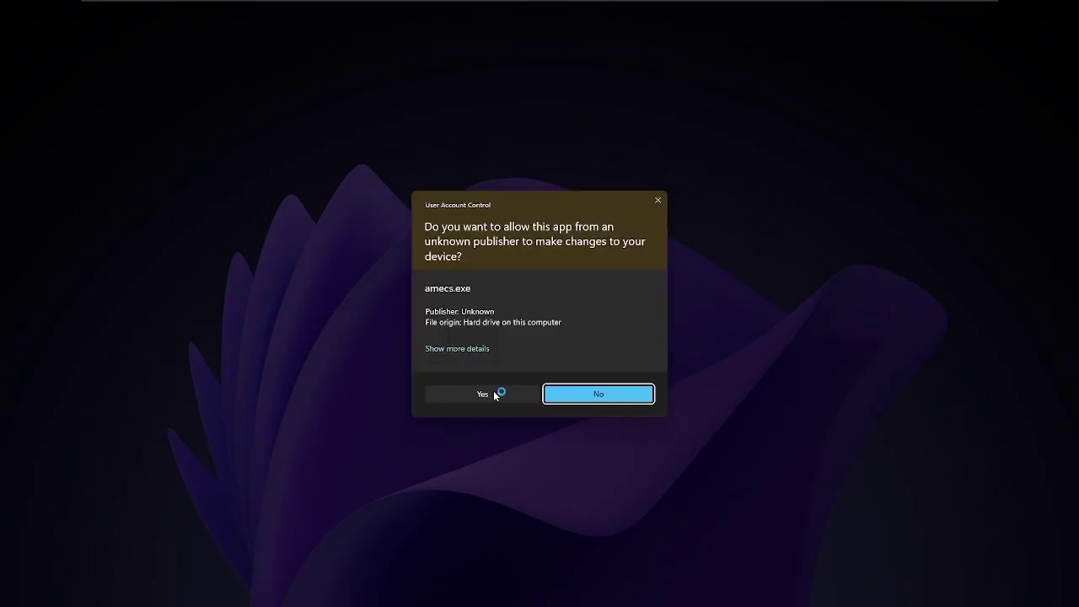
{"action": "left_click", "coordinate": [494, 395]}
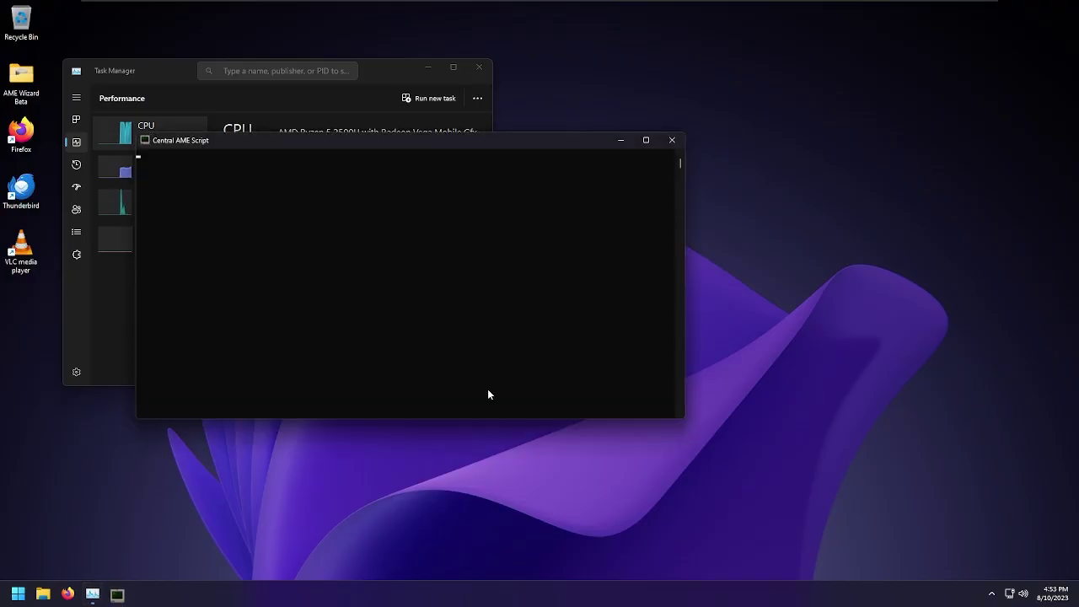
{"action": "left_click", "coordinate": [84, 320]}
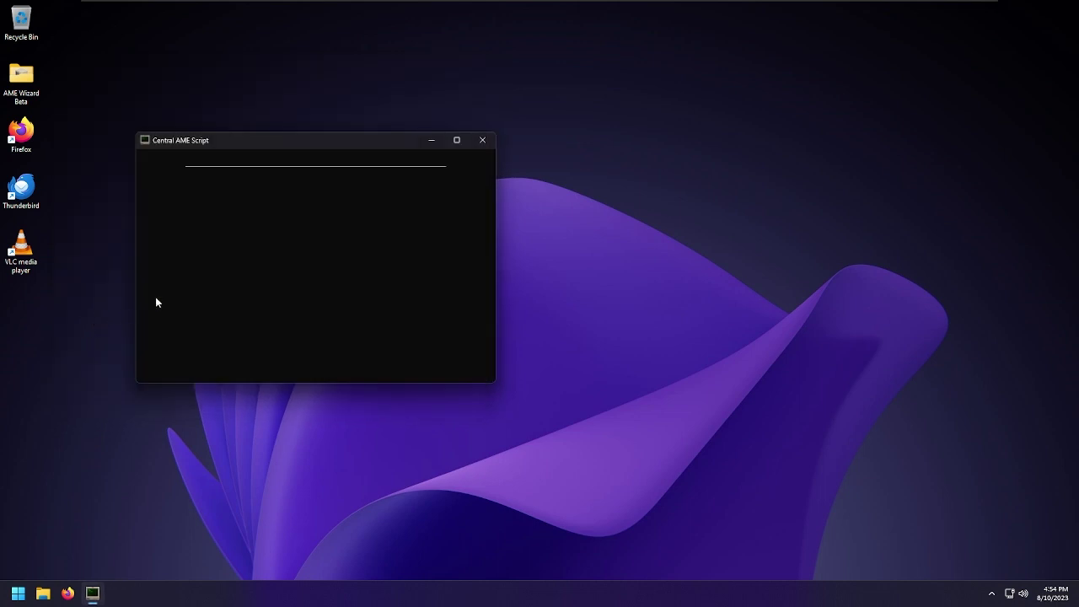
Choose Change Lockscreen Image from the script's menu
{"action": "left_click_drag", "start_coordinate": [290, 143], "coordinate": [307, 159]}
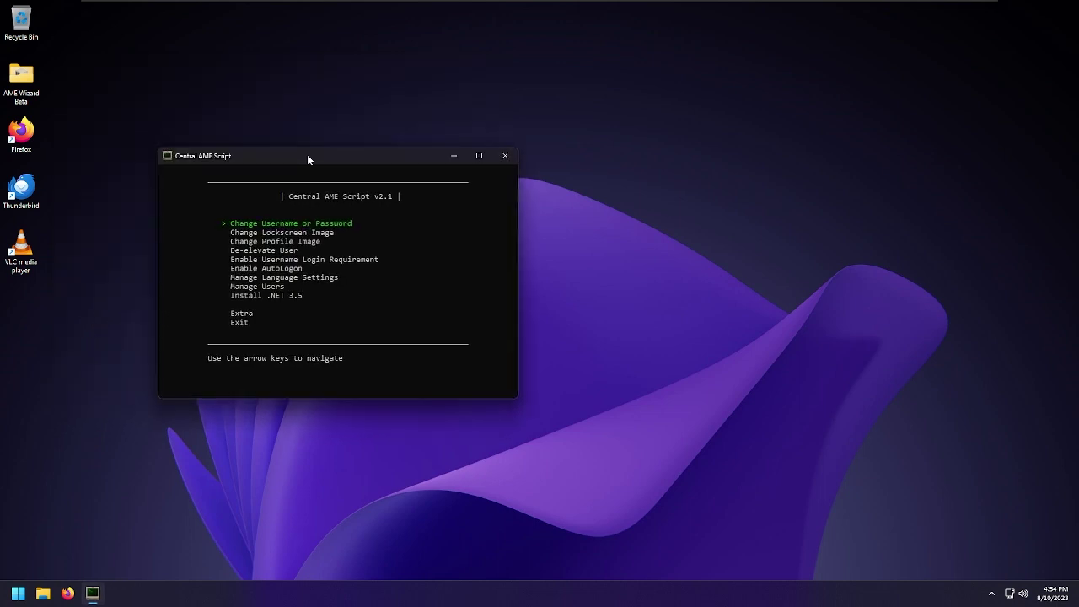
{"action": "key", "text": "Down"}
{"action": "key", "text": "Down"}
{"action": "key", "text": "Up"}
{"action": "key", "text": "Return"}
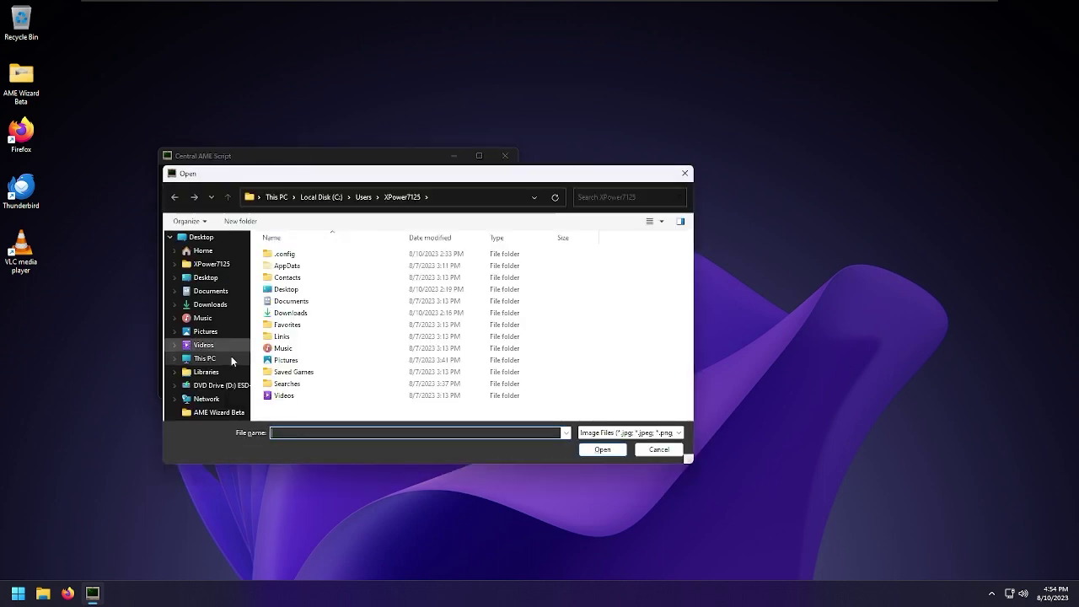
Browse the Open dialog to C:\Windows\Web\Wallpaper\Windows
{"action": "left_click", "coordinate": [228, 356]}
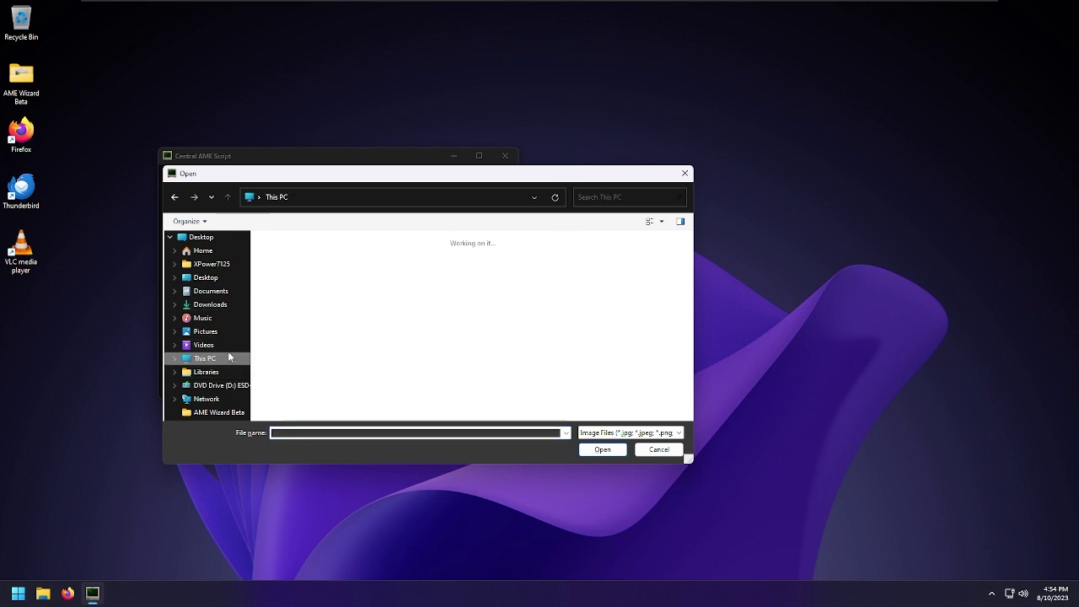
{"action": "double_click", "coordinate": [314, 271]}
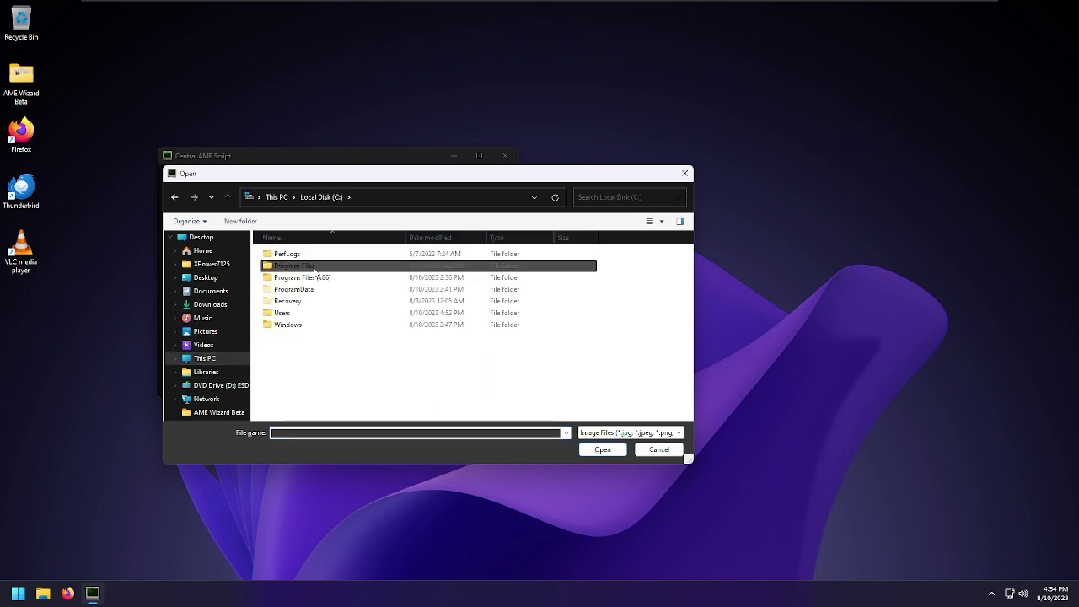
{"action": "key", "text": "Return"}
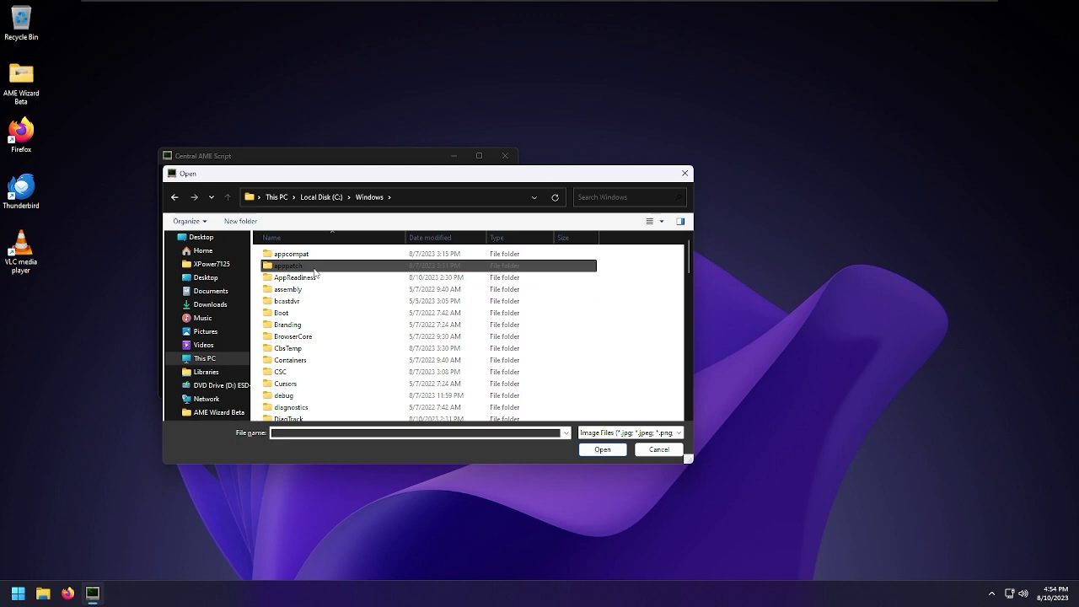
{"action": "type", "text": "we"}
{"action": "key", "text": "Return"}
{"action": "type", "text": "w"}
{"action": "key", "text": "Return"}
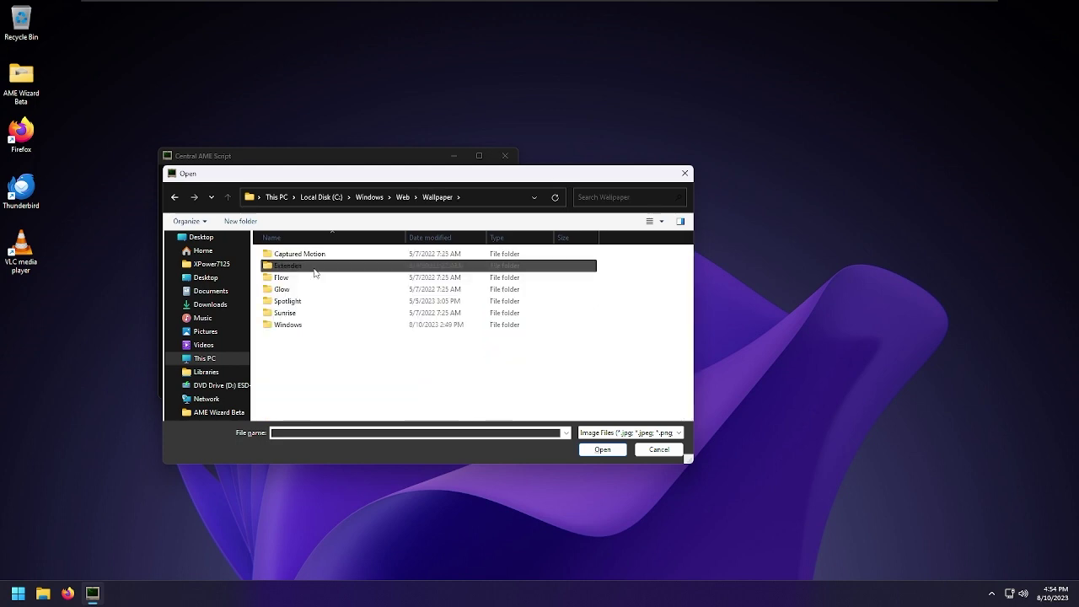
{"action": "type", "text": "w"}
{"action": "key", "text": "Return"}
{"action": "type", "text": "img0"}
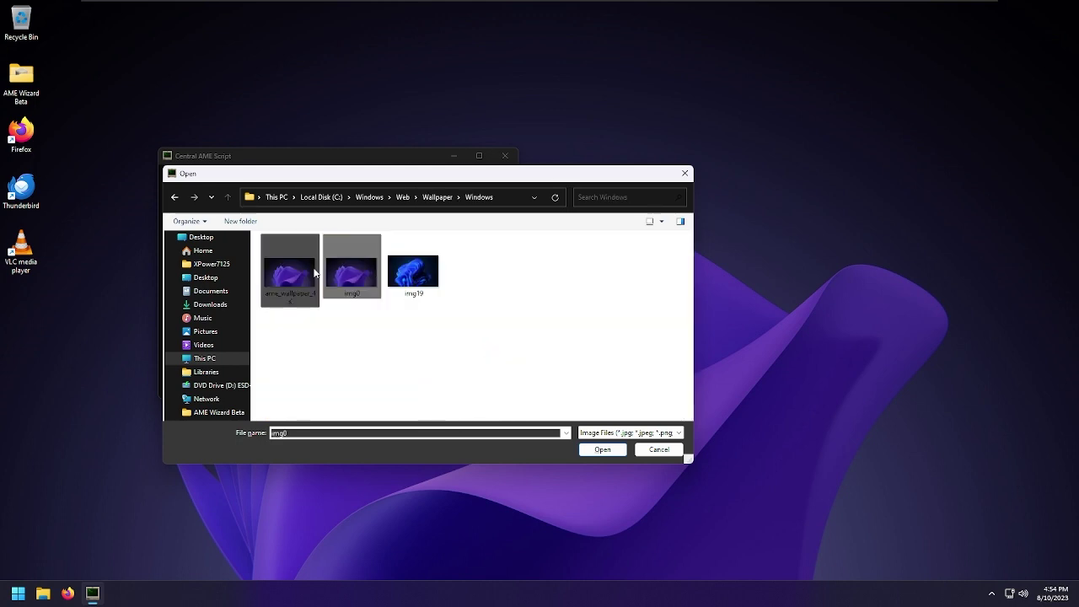
Pick ame_wallpaper_4K as the lockscreen image and answer Y to remove the blur
{"action": "left_click", "coordinate": [314, 272]}
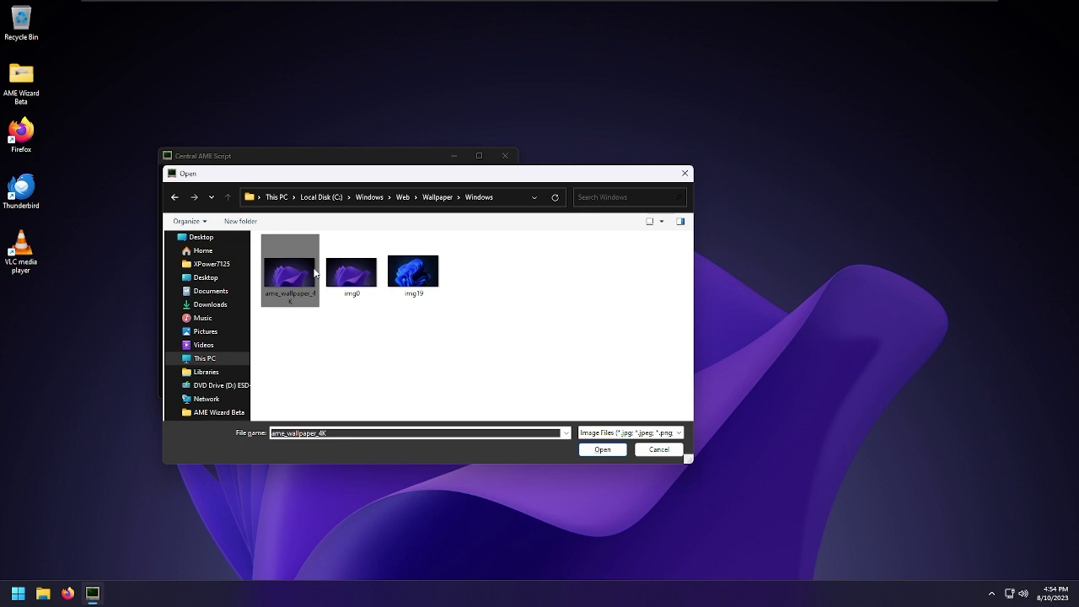
{"action": "double_click", "coordinate": [314, 272]}
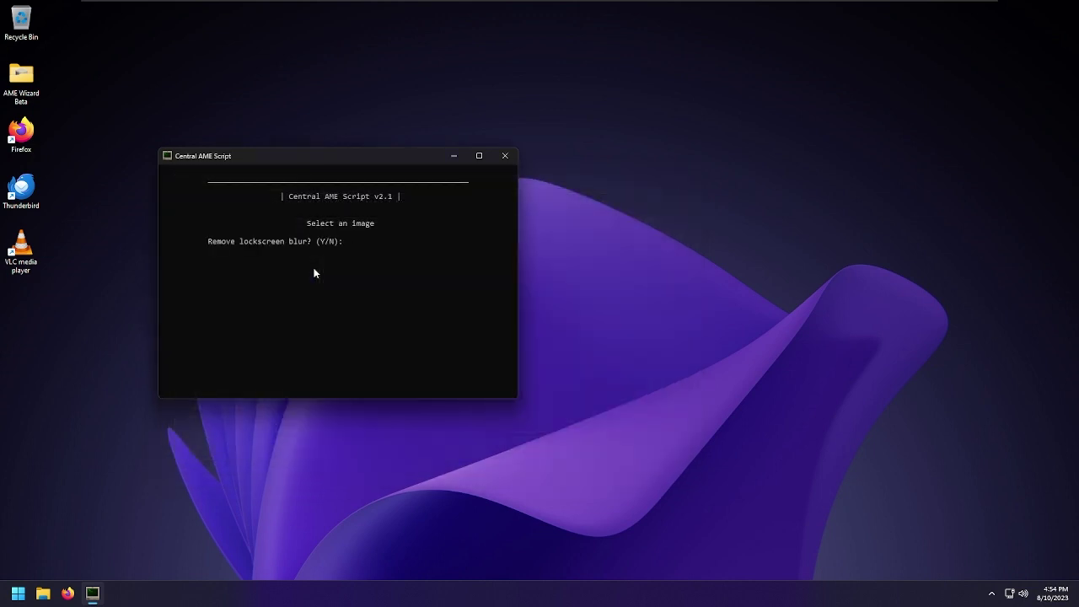
{"action": "type", "text": "Y"}
{"action": "key", "text": "Return"}
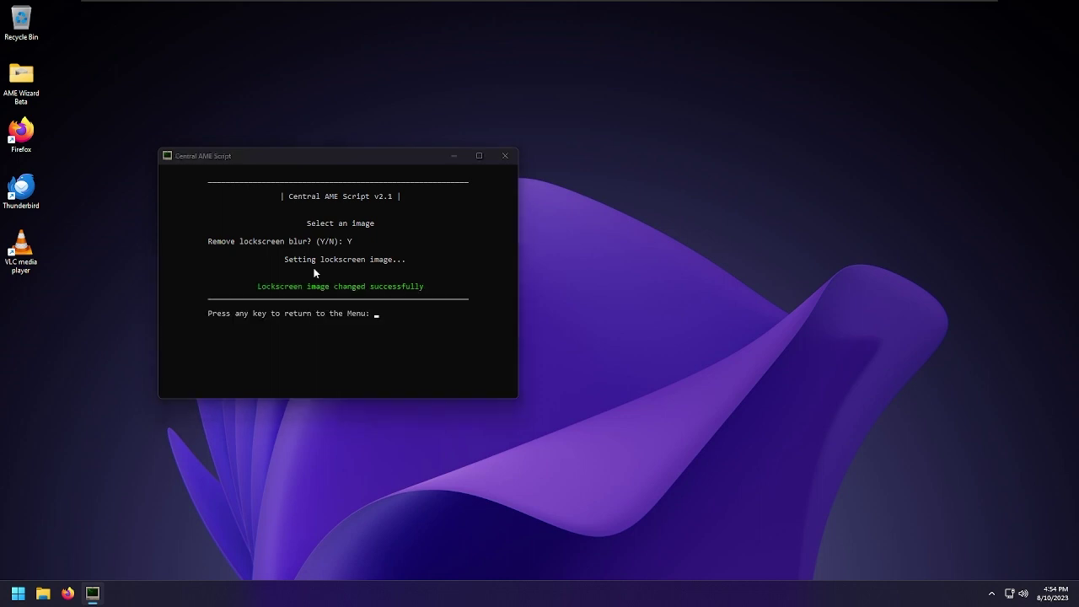
Return the script to its menu, view Personalization > Lock screen in Settings, then close Settings
{"action": "key", "text": "alt+Tab"}
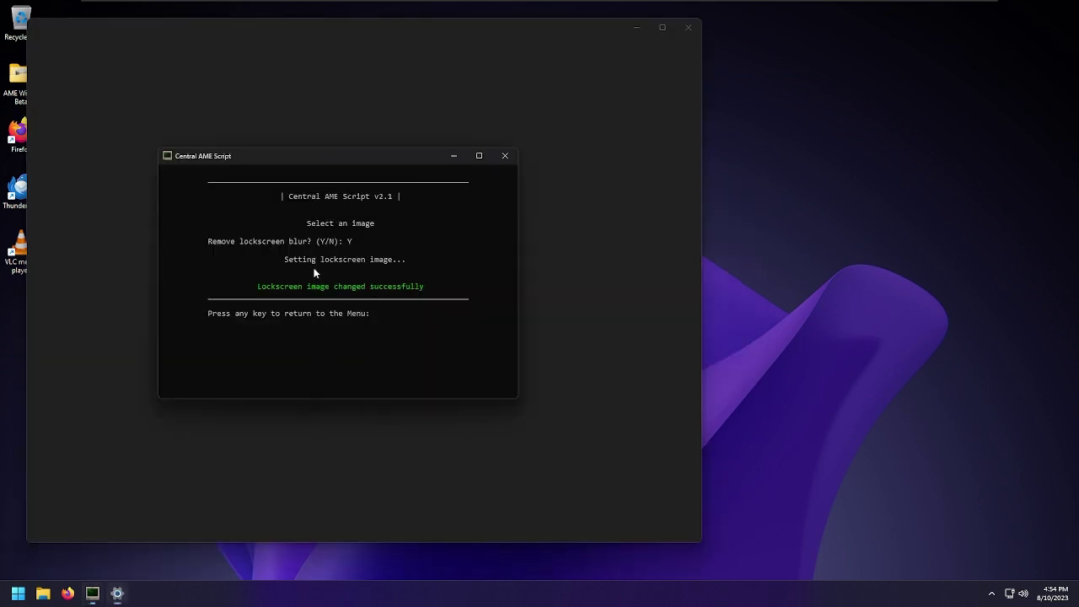
{"action": "key", "text": "Return"}
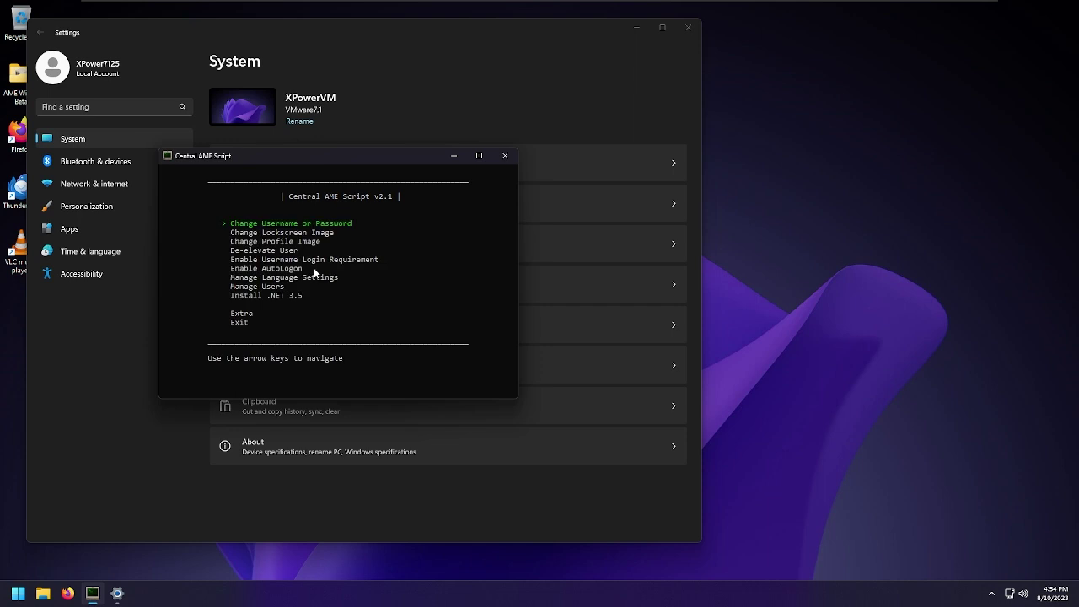
{"action": "key", "text": "alt+Tab"}
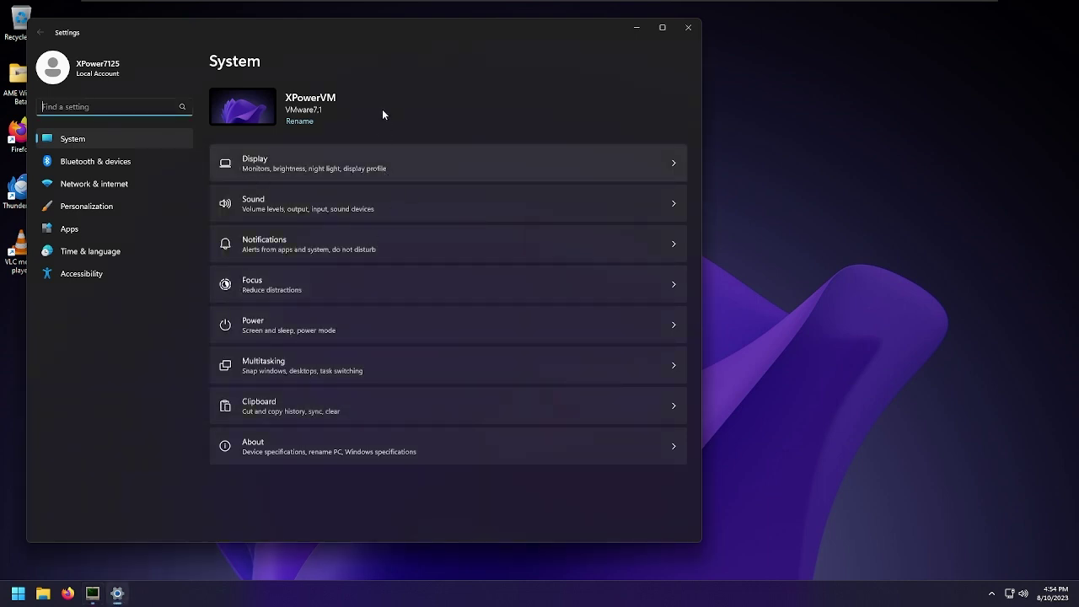
{"action": "left_click", "coordinate": [147, 201]}
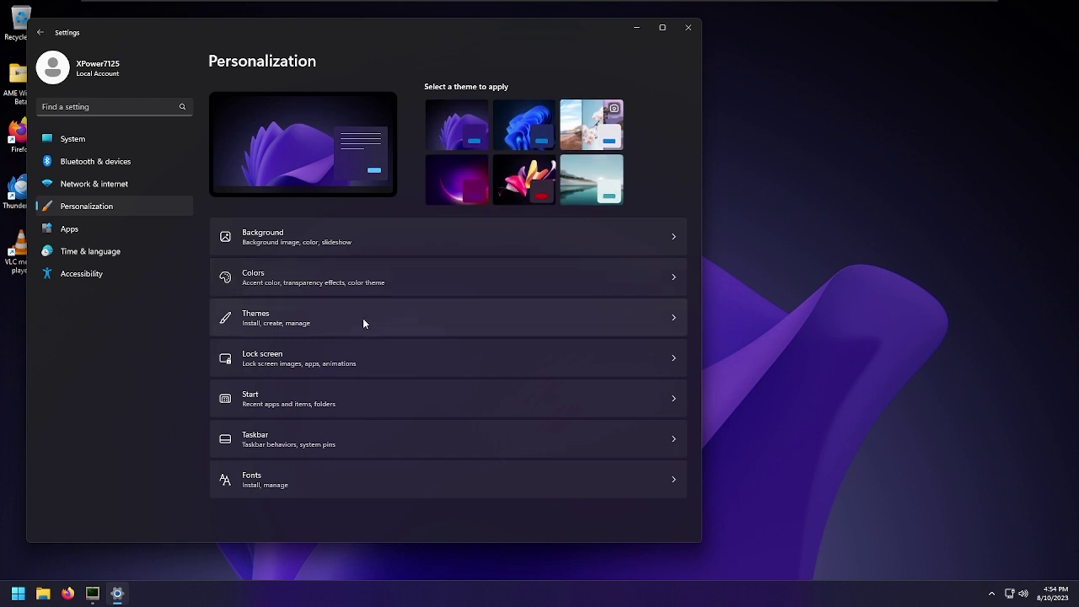
{"action": "left_click", "coordinate": [356, 360]}
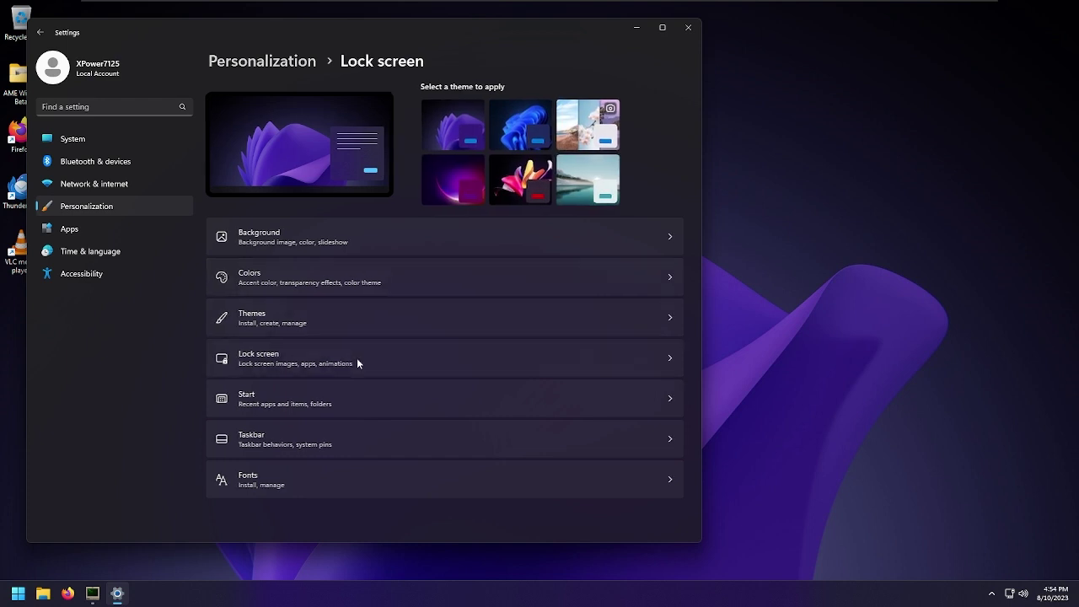
{"action": "key", "text": "alt+Left"}
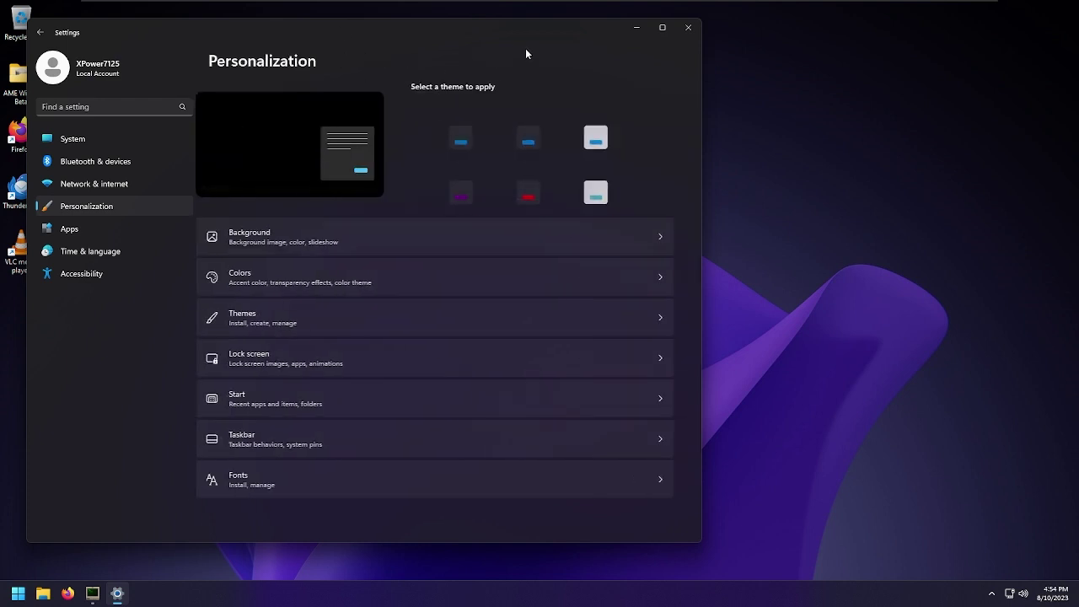
{"action": "key", "text": "alt+F4"}
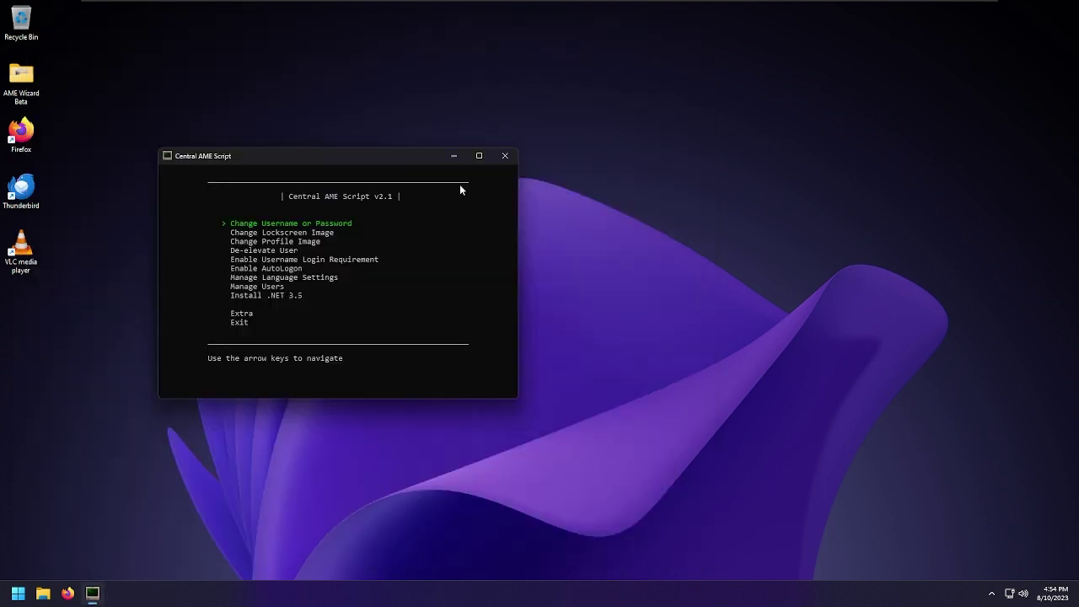
Open the Run box's Browse dialog, dismiss it, and return to the AME script window
{"action": "key", "text": "super+r"}
{"action": "left_click", "coordinate": [203, 556]}
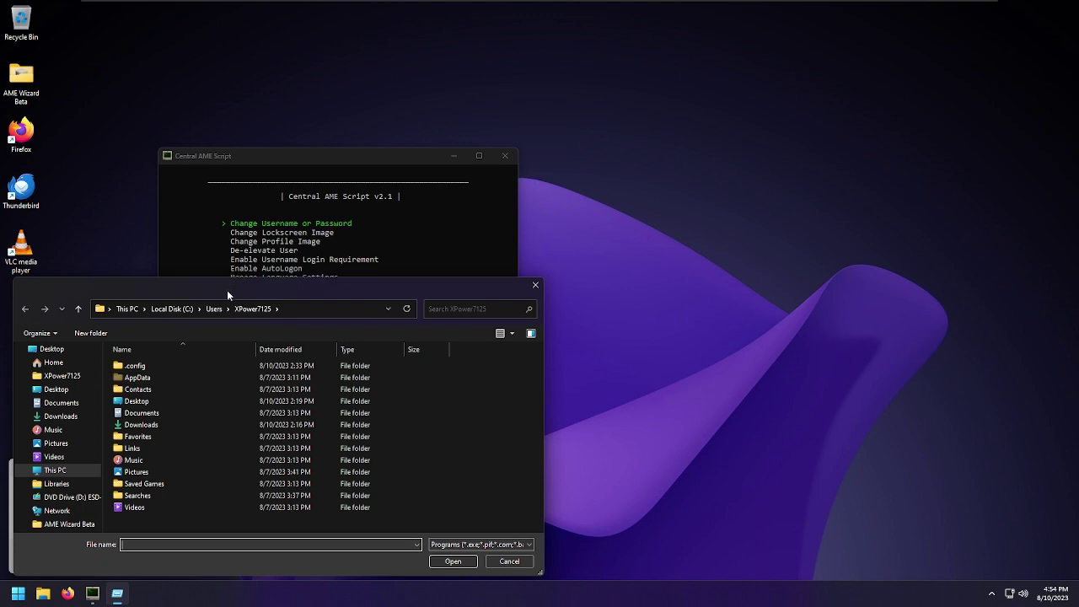
{"action": "left_click_drag", "start_coordinate": [227, 290], "coordinate": [591, 195]}
{"action": "key", "text": "Escape"}
{"action": "key", "text": "Escape"}
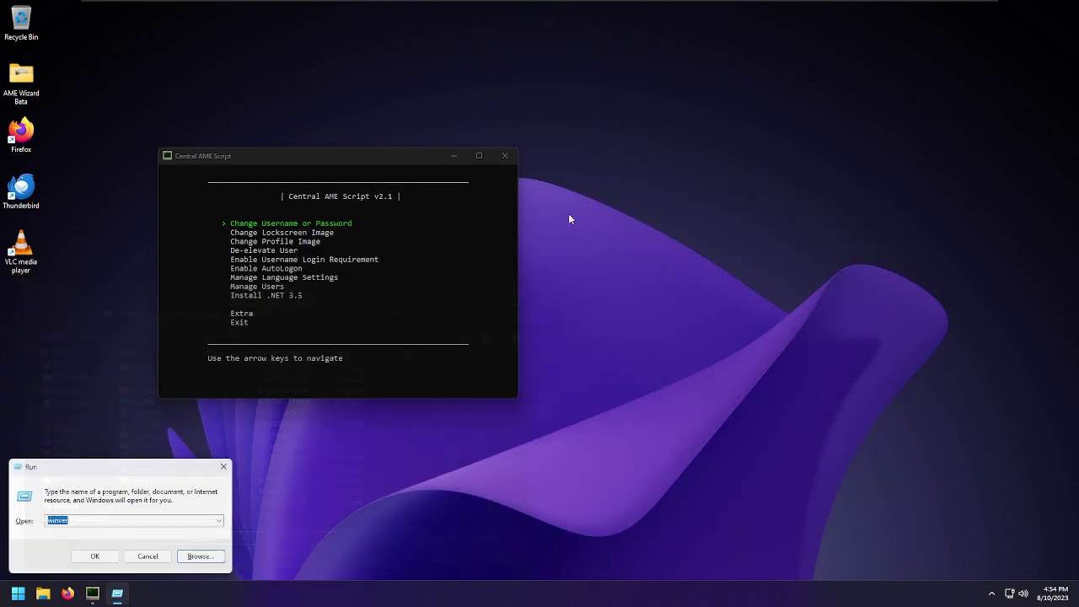
{"action": "key", "text": "Escape"}
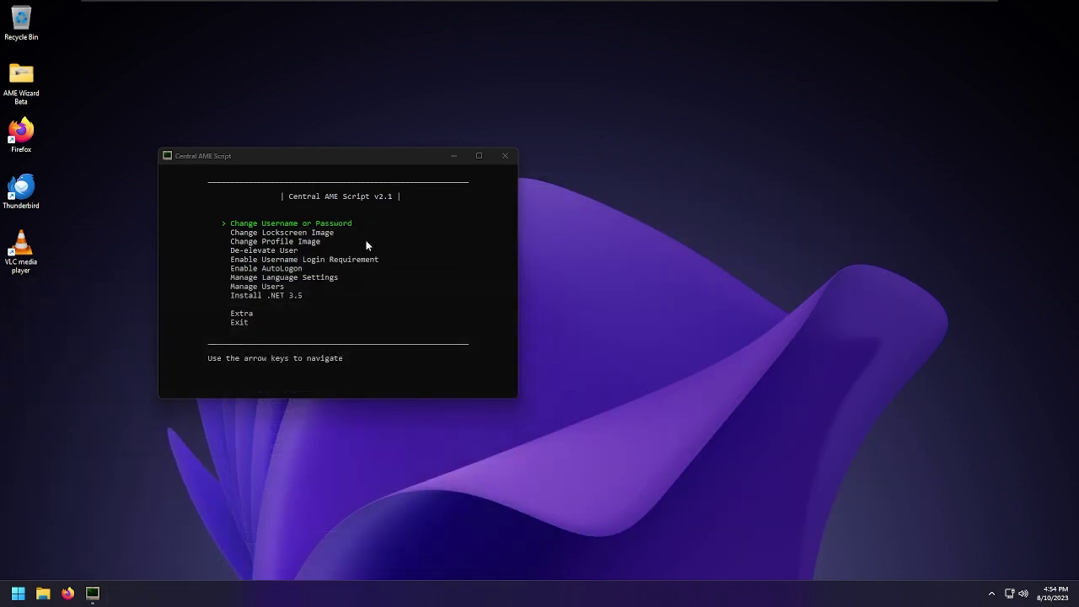
{"action": "left_click", "coordinate": [393, 248]}
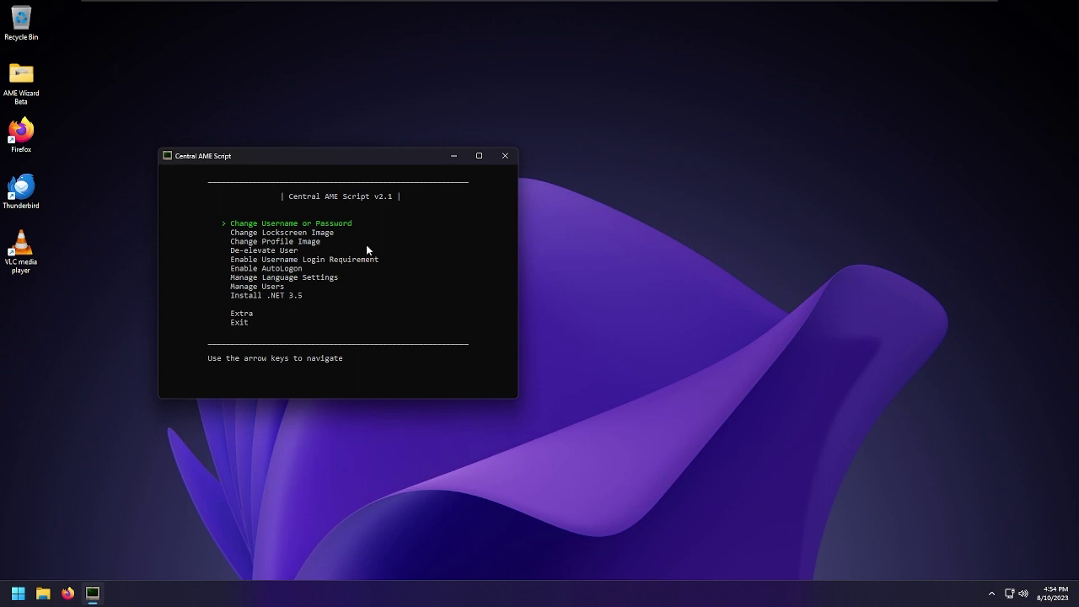
Browse the Extra submenu, return to the main menu, and choose Exit
{"action": "key", "text": "Down"}
{"action": "key", "text": "Down"}
{"action": "key", "text": "Down"}
{"action": "key", "text": "Down"}
{"action": "key", "text": "Down"}
{"action": "key", "text": "Down"}
{"action": "key", "text": "Down"}
{"action": "key", "text": "Down"}
{"action": "key", "text": "Down"}
{"action": "key", "text": "Return"}
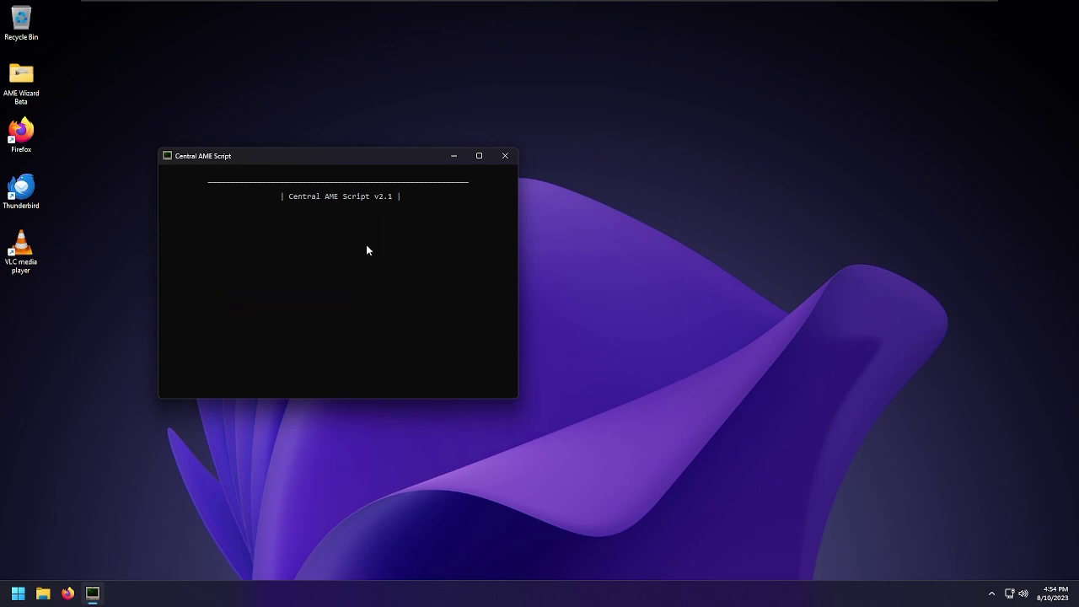
{"action": "key", "text": "Down"}
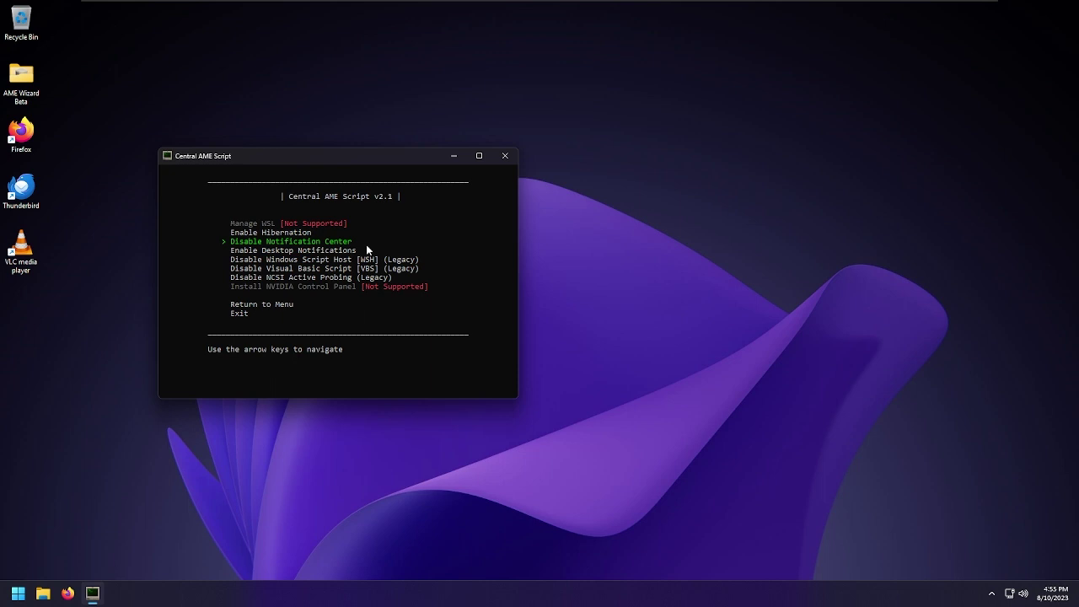
{"action": "key", "text": "Down"}
{"action": "key", "text": "Down"}
{"action": "key", "text": "Down"}
{"action": "key", "text": "Down"}
{"action": "key", "text": "Down"}
{"action": "key", "text": "Return"}
{"action": "key", "text": "Down"}
{"action": "key", "text": "Down"}
{"action": "key", "text": "Down"}
{"action": "key", "text": "Down"}
{"action": "key", "text": "Down"}
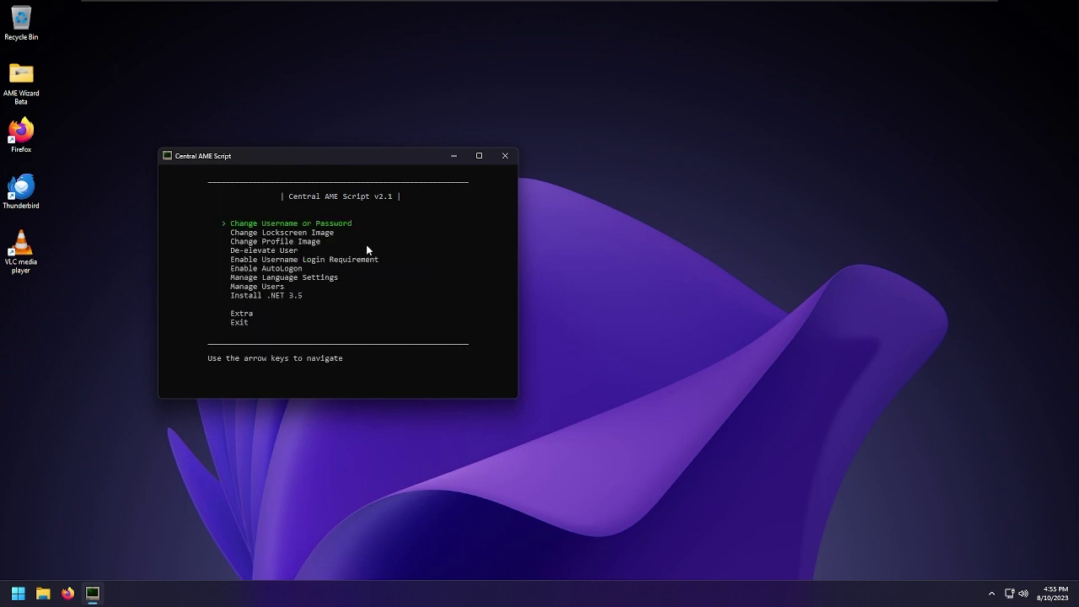
{"action": "key", "text": "Down"}
{"action": "key", "text": "Down"}
{"action": "key", "text": "Down"}
{"action": "key", "text": "Down"}
{"action": "key", "text": "Down"}
{"action": "key", "text": "Return"}
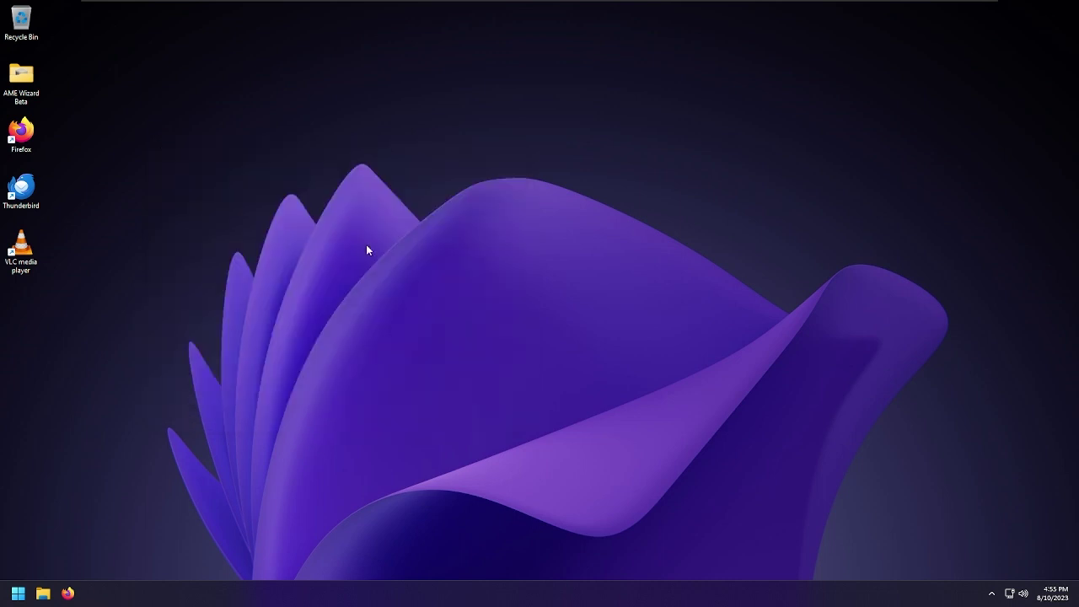
Run appwiz.cpl to show the installed programs list
{"action": "key", "text": "super+r"}
{"action": "type", "text": "app"}
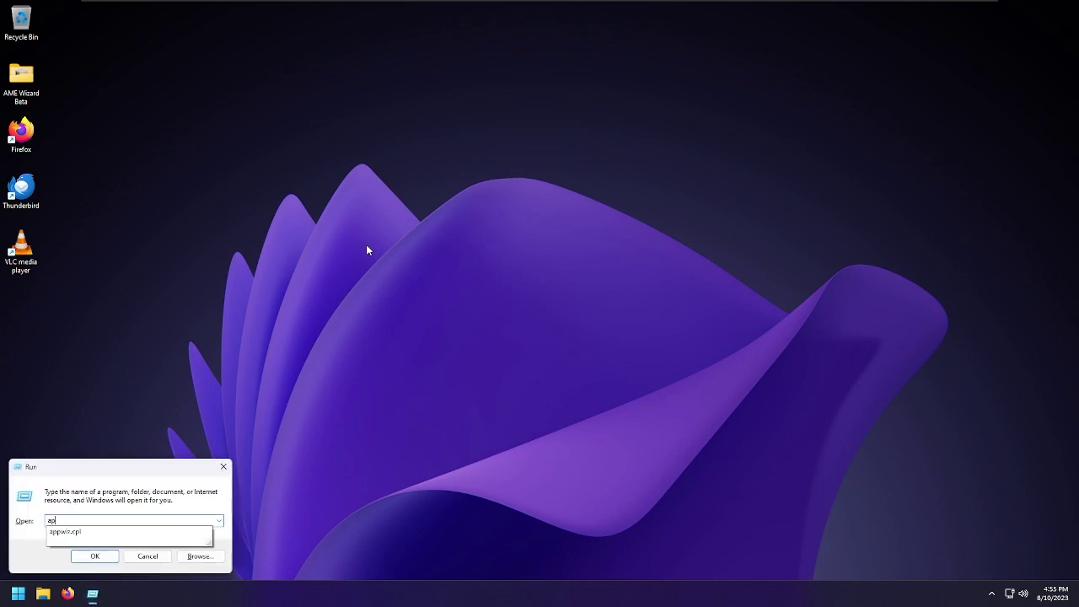
{"action": "type", "text": "wiz.cpl"}
{"action": "key", "text": "Return"}
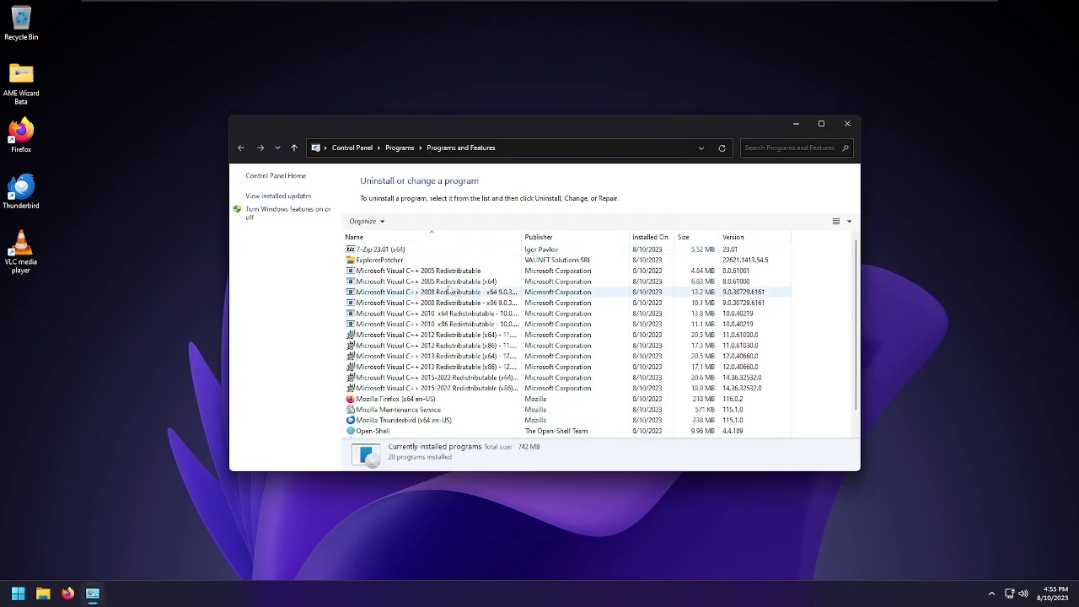
{"action": "scroll", "coordinate": [419, 404], "scroll_direction": "down", "scroll_amount": 1}
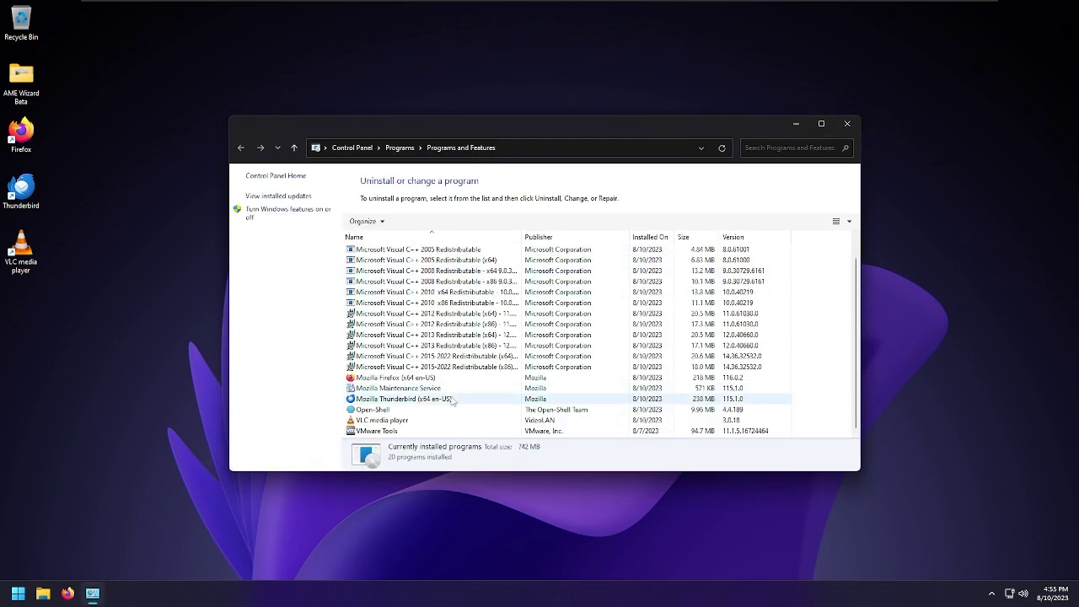
Uninstall Mozilla Thunderbird through its wizard and close Programs and Features
{"action": "left_click", "coordinate": [463, 399]}
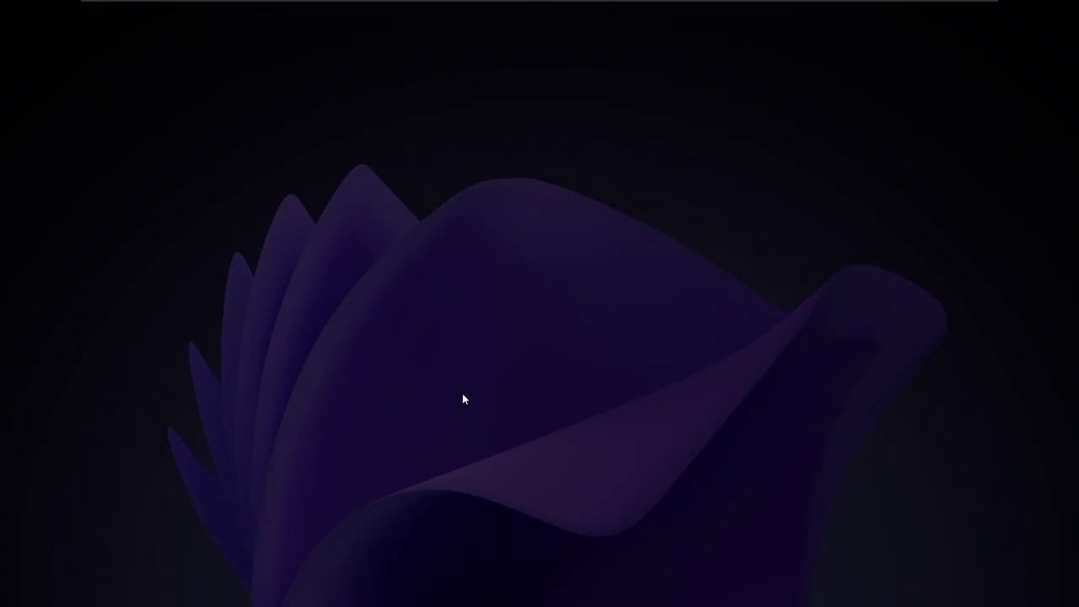
{"action": "left_click", "coordinate": [491, 393]}
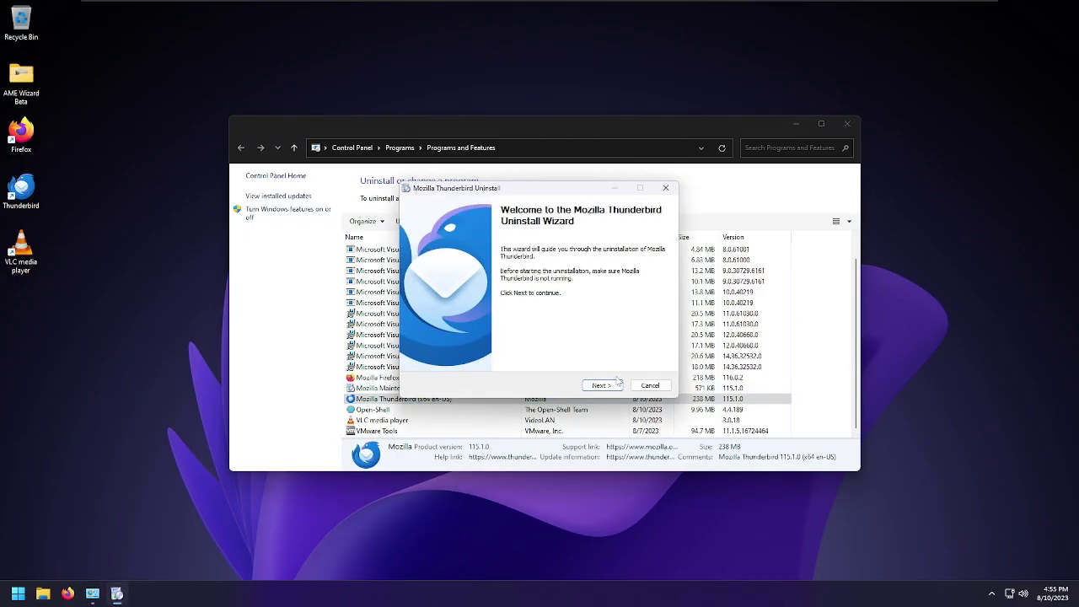
{"action": "left_click", "coordinate": [606, 386]}
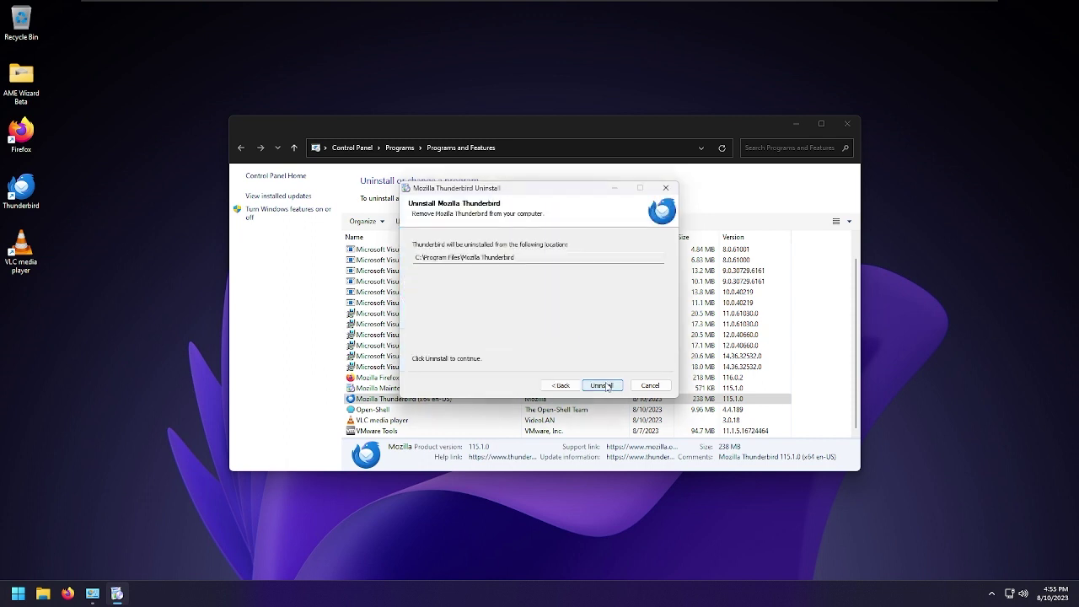
{"action": "left_click", "coordinate": [602, 386]}
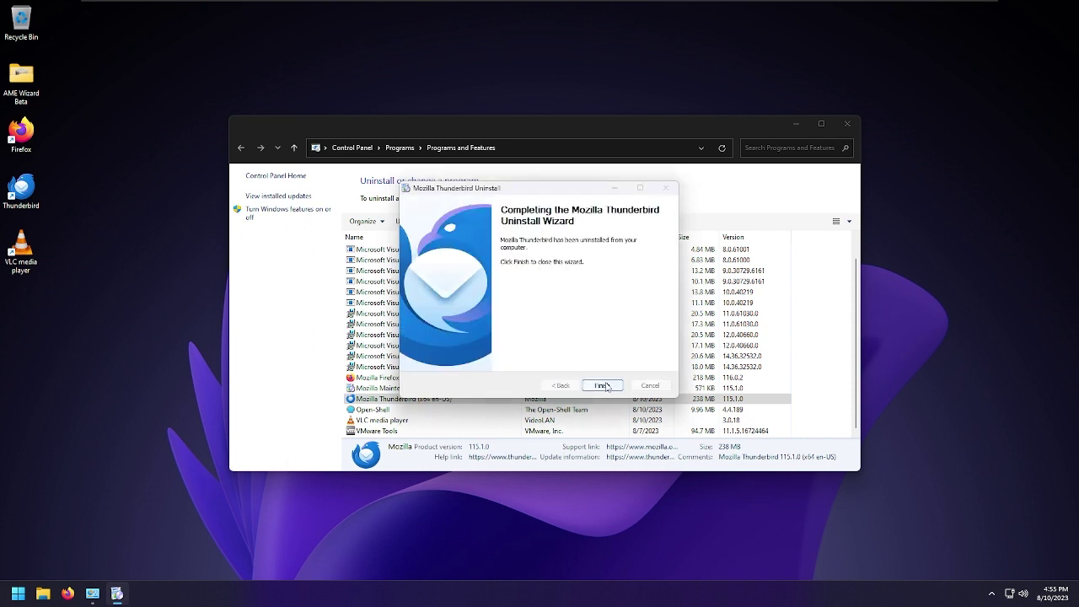
{"action": "left_click", "coordinate": [603, 385]}
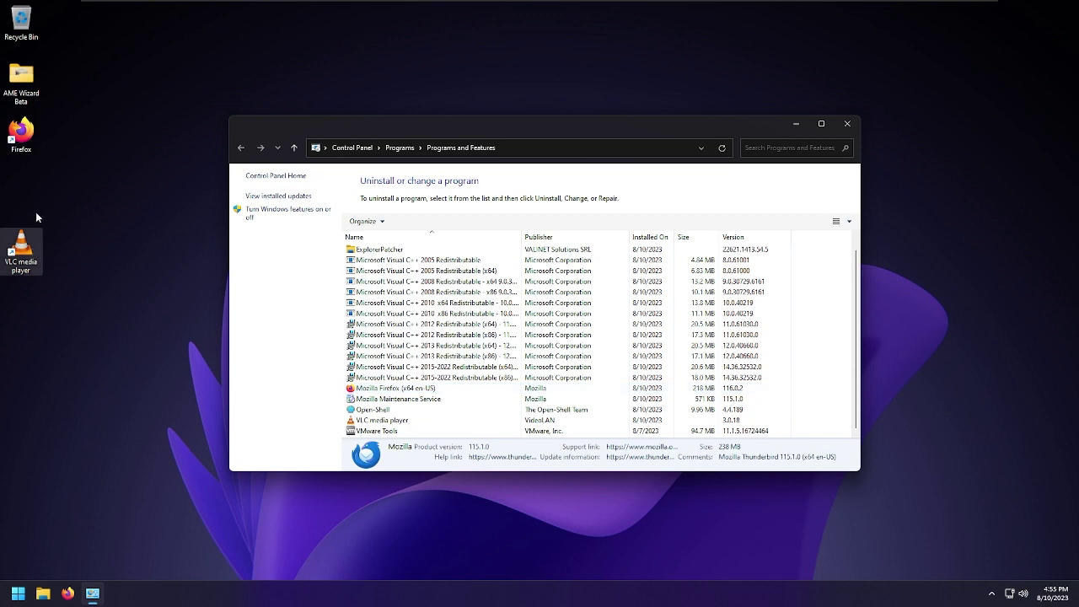
{"action": "key", "text": "alt+F4"}
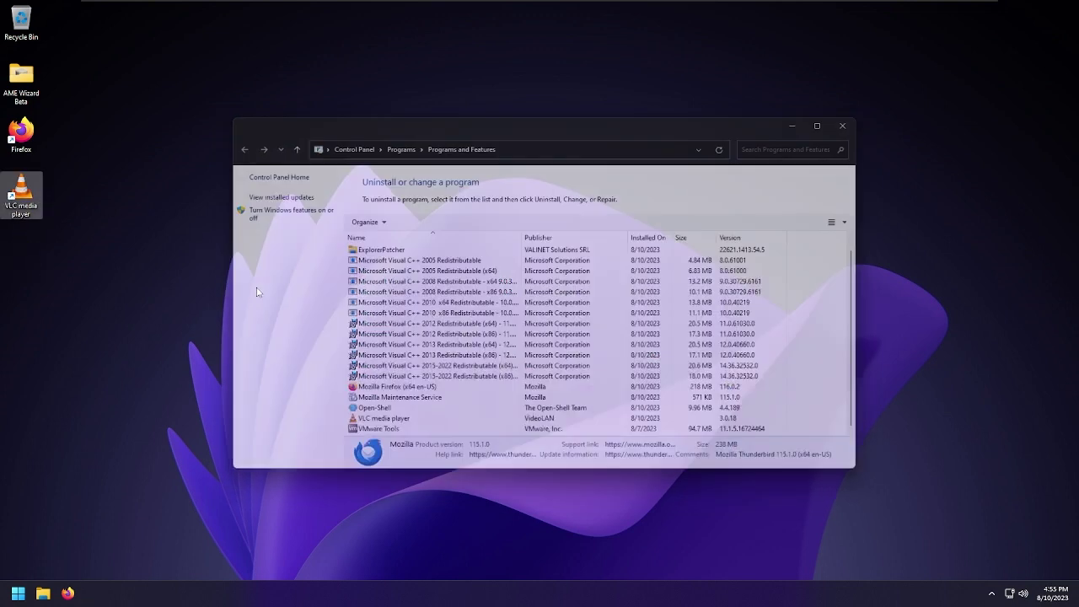
{"action": "left_click_drag", "start_coordinate": [210, 340], "coordinate": [383, 167]}
Enter 'control' in the Run box and dismiss the About Windows box
{"action": "key", "text": "super"}
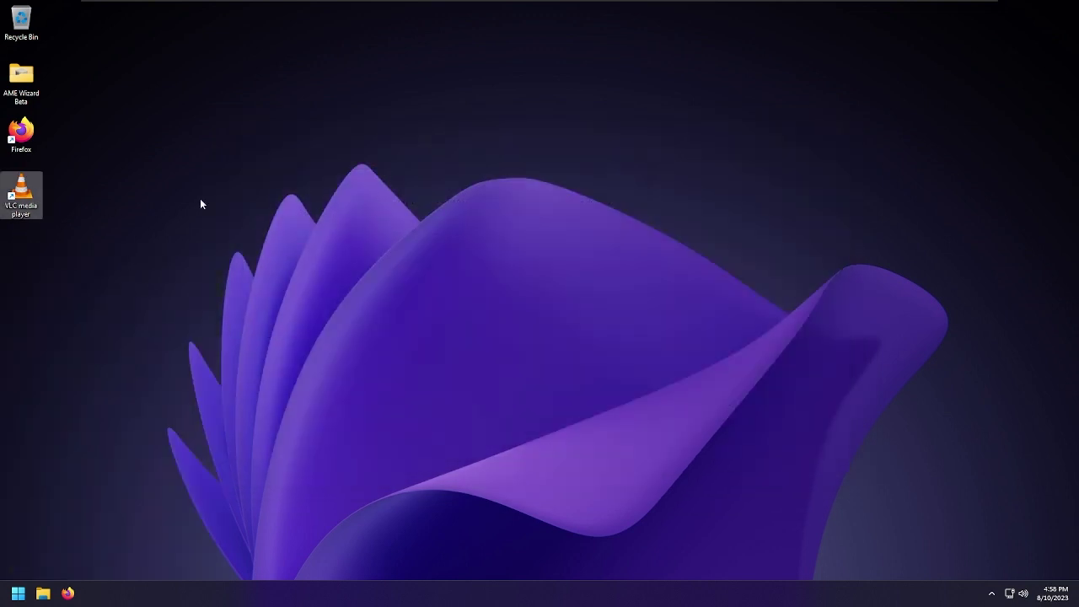
{"action": "left_click_drag", "start_coordinate": [126, 262], "coordinate": [253, 171]}
{"action": "key", "text": "super+r"}
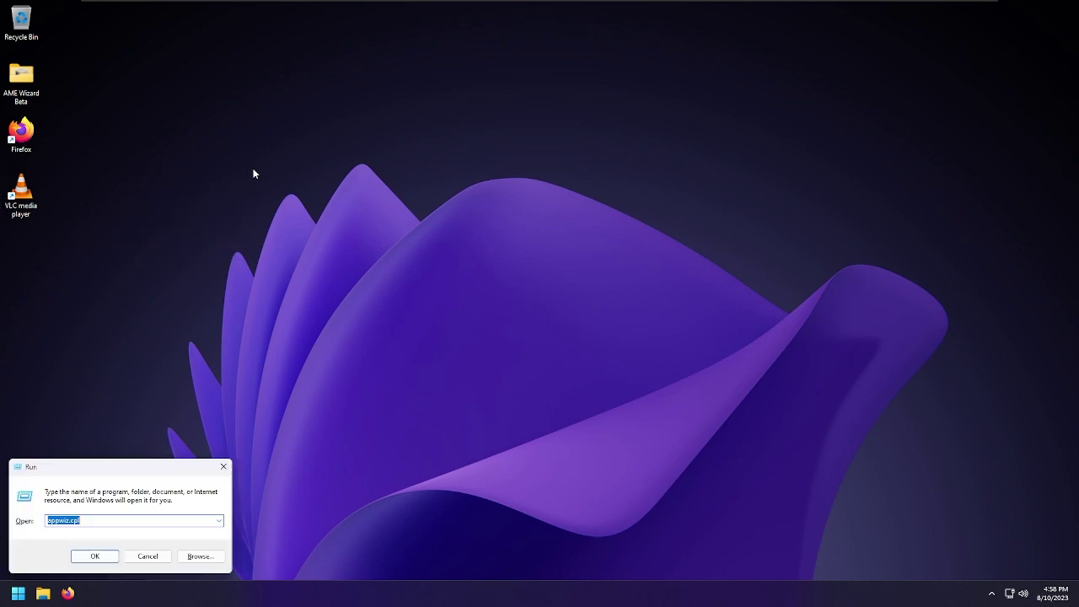
{"action": "type", "text": "control"}
{"action": "key", "text": "Return"}
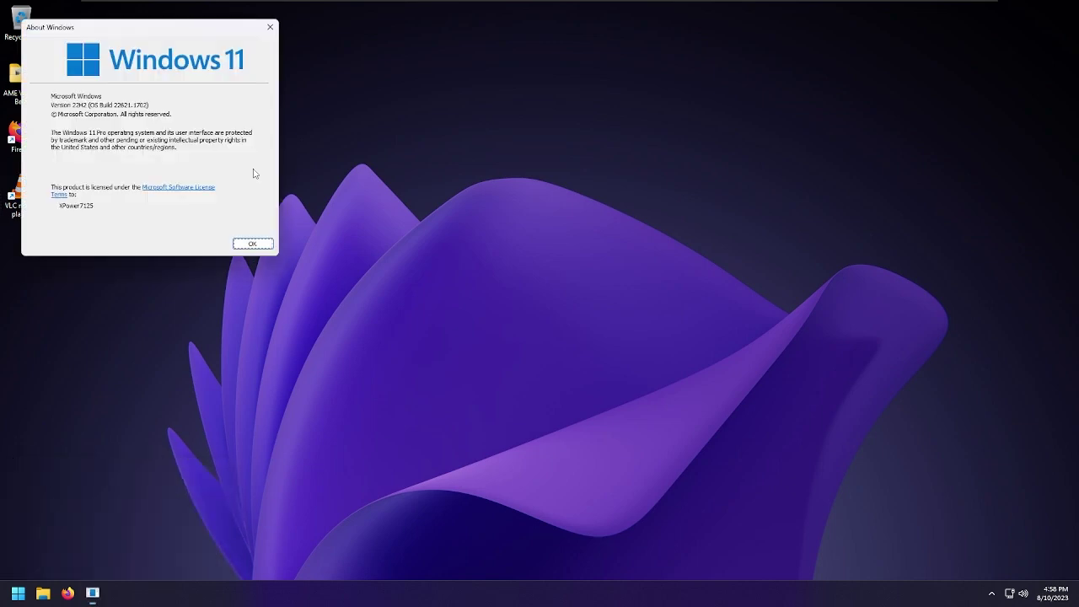
{"action": "key", "text": "Return"}
Toggle the Start menu closed and back open
{"action": "key", "text": "super"}
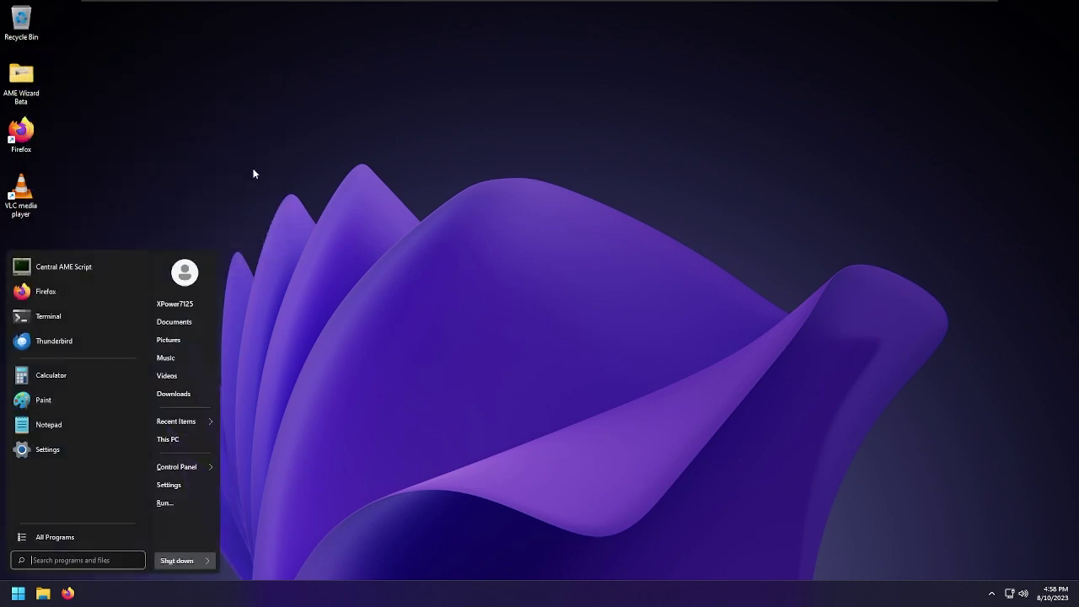
{"action": "key", "text": "super"}
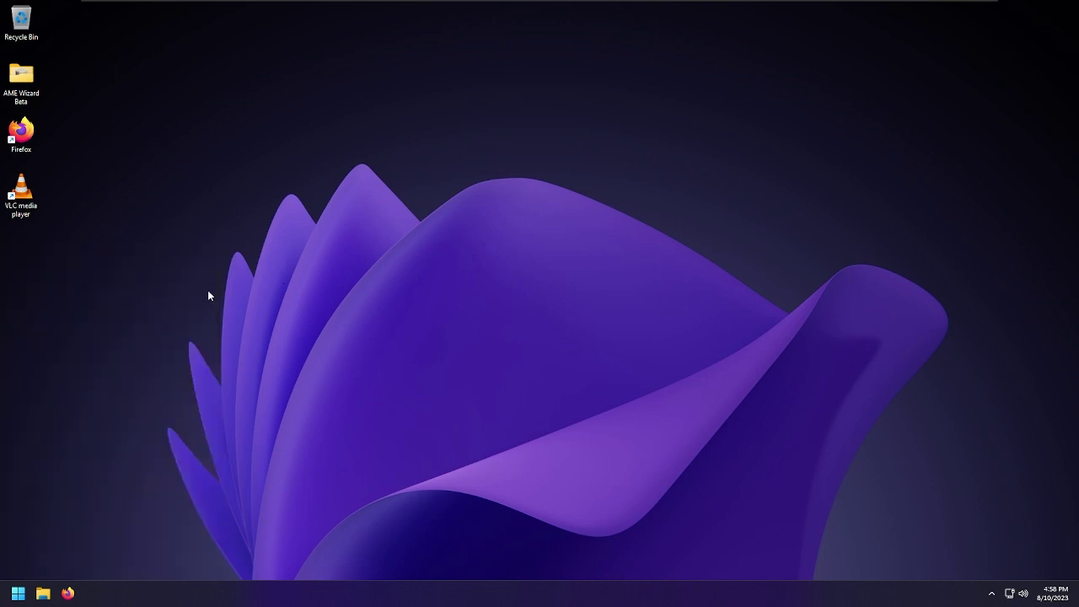
{"action": "key", "text": "super"}
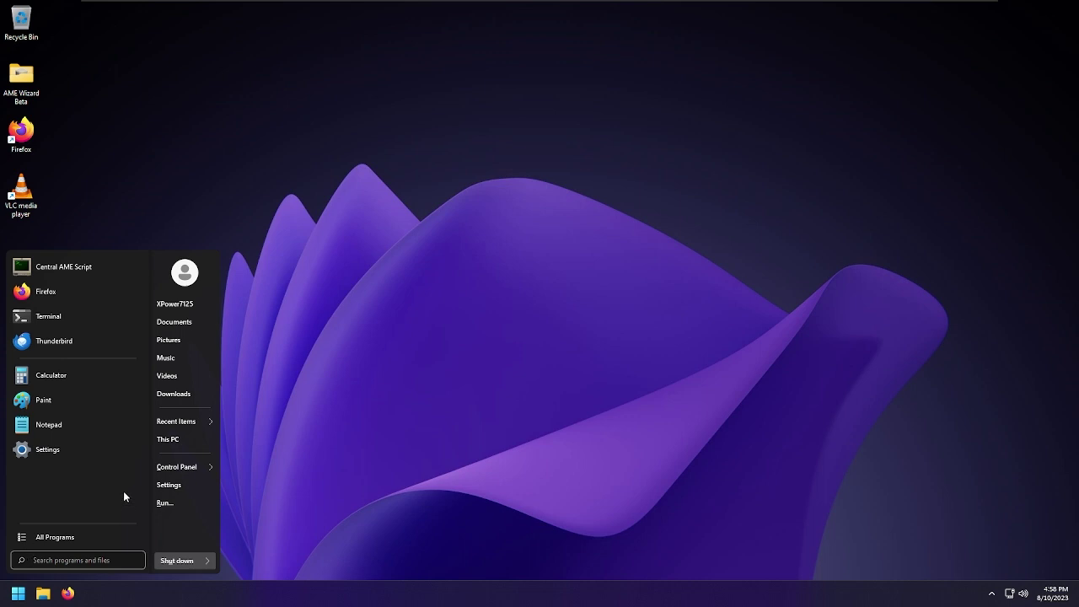
Start Open-Shell Menu Settings from the Open-Shell folder under All Programs
{"action": "left_click", "coordinate": [70, 539]}
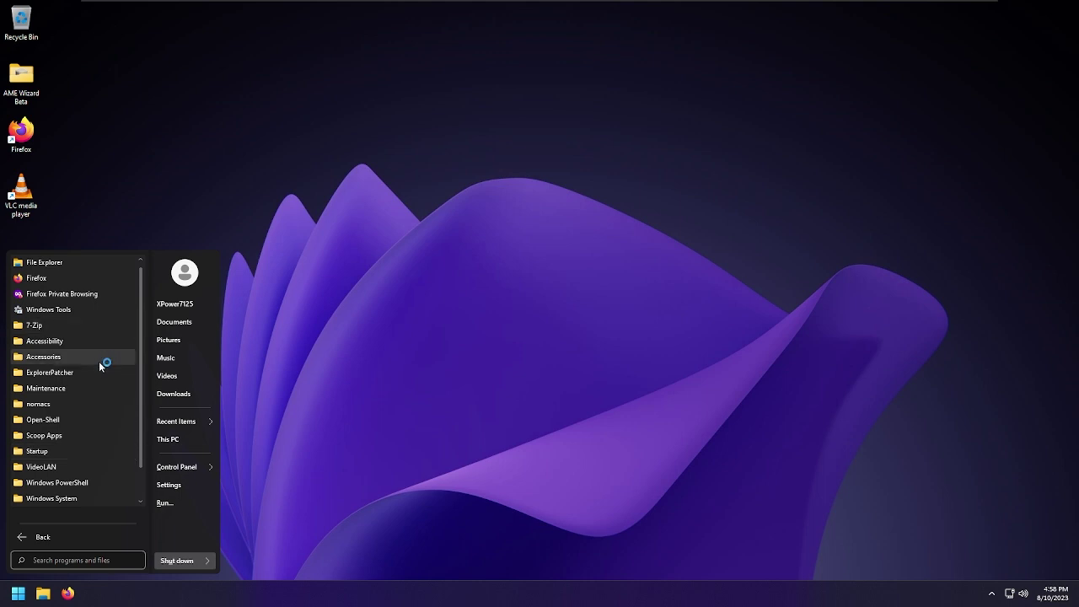
{"action": "left_click", "coordinate": [93, 419]}
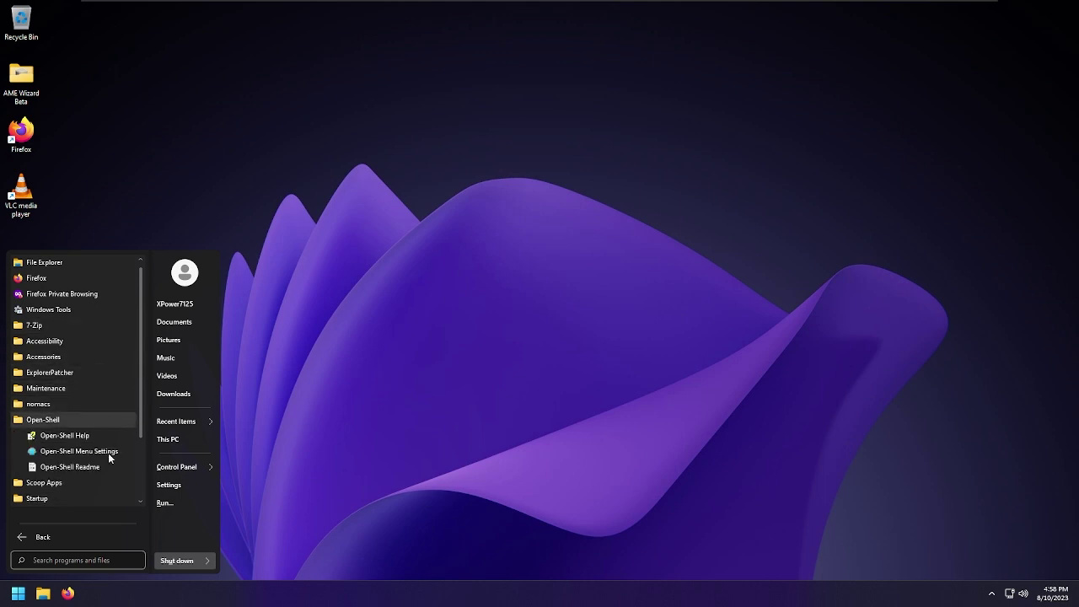
{"action": "left_click_drag", "start_coordinate": [120, 451], "coordinate": [107, 462]}
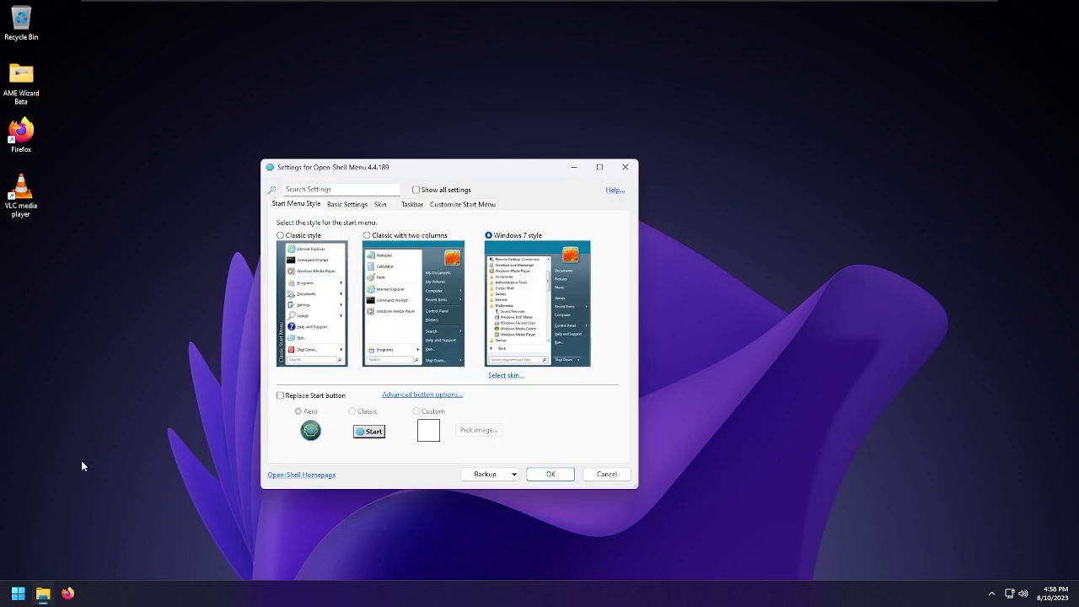
Keep Fluent-AME selected as the menu skin on the Skin tab
{"action": "left_click", "coordinate": [511, 377]}
{"action": "left_click", "coordinate": [357, 226]}
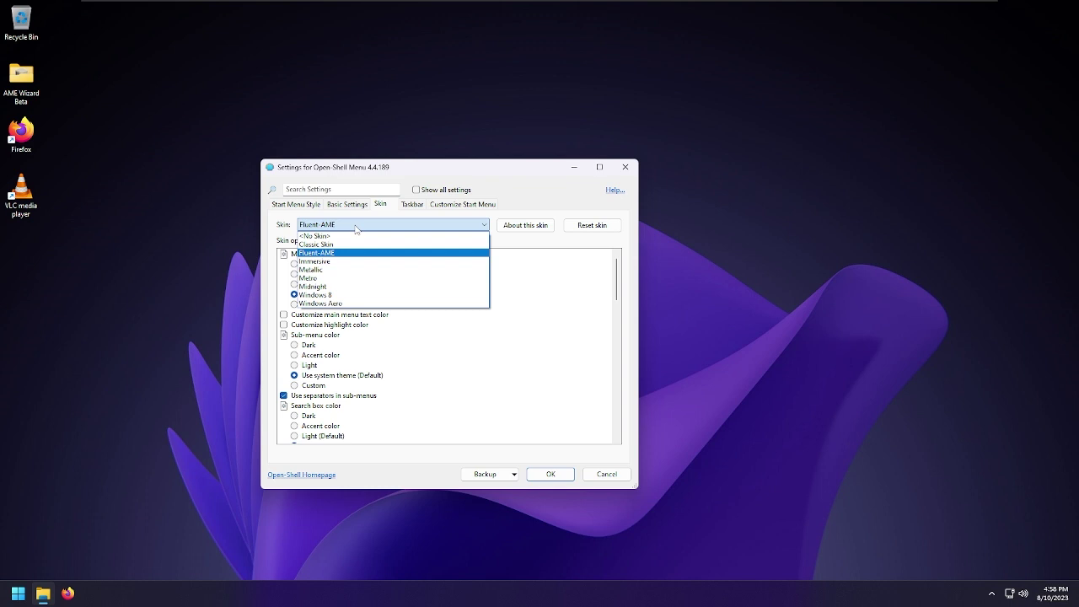
{"action": "left_click", "coordinate": [356, 226]}
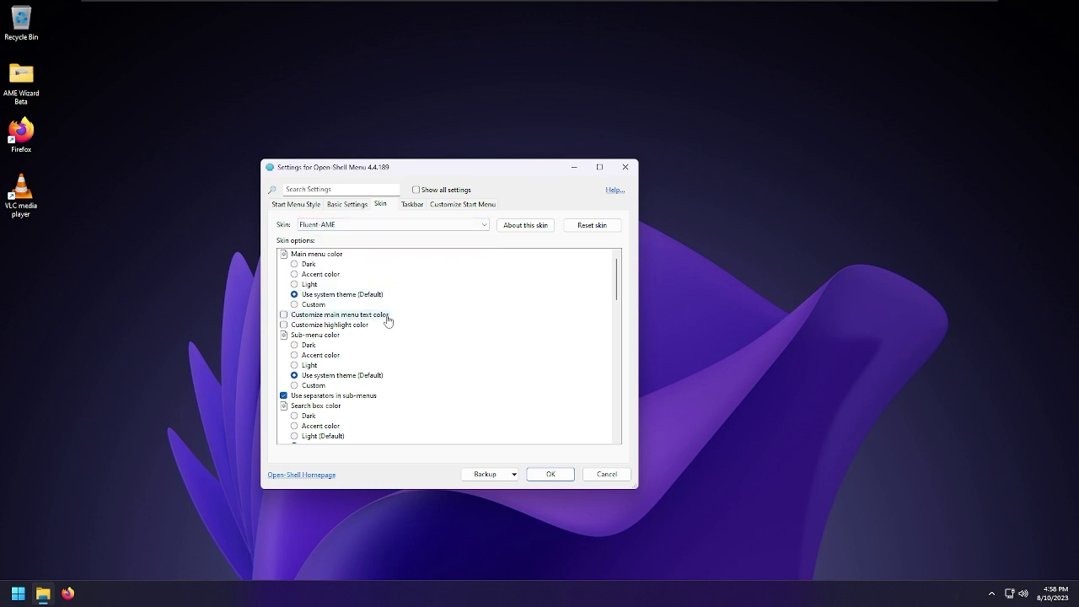
Scroll the skin options down to Scrollbar appearance and select UWP
{"action": "scroll", "coordinate": [392, 332], "scroll_direction": "down", "scroll_amount": 3}
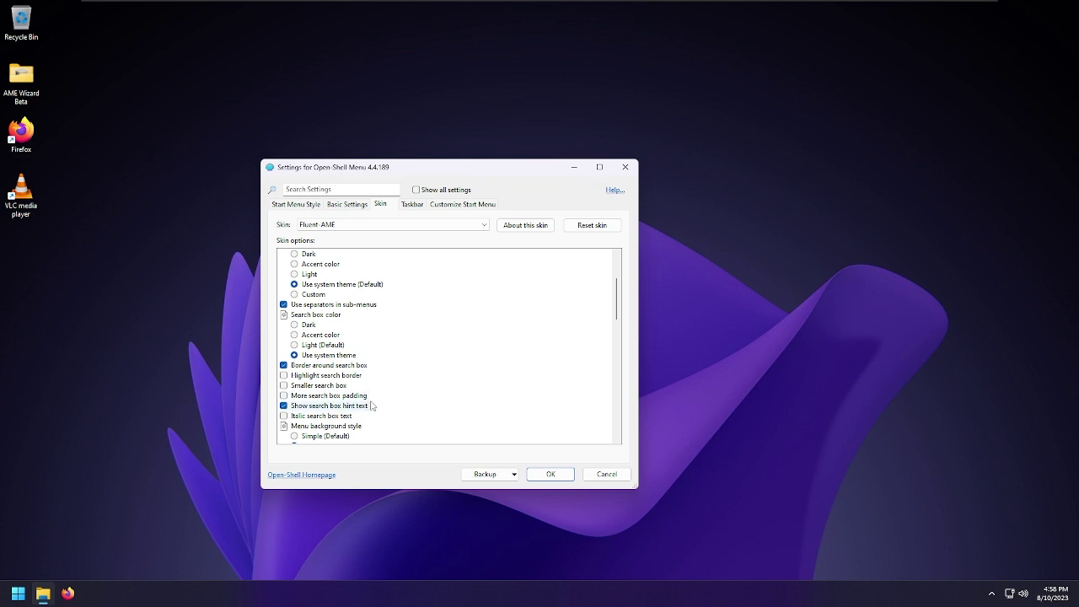
{"action": "scroll", "coordinate": [371, 430], "scroll_direction": "down", "scroll_amount": 2}
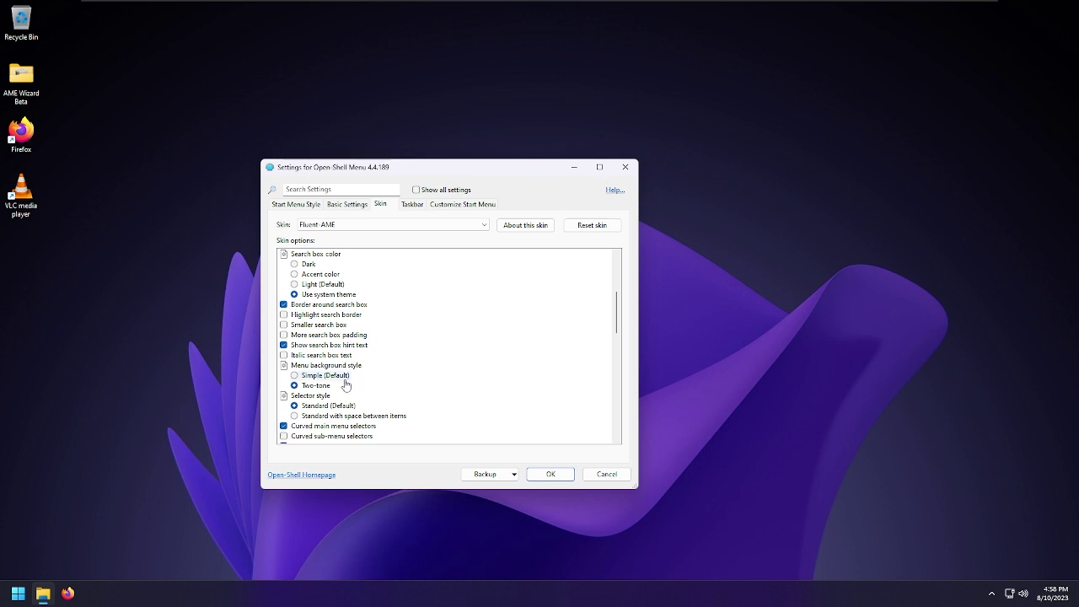
{"action": "scroll", "coordinate": [344, 384], "scroll_direction": "down", "scroll_amount": 4}
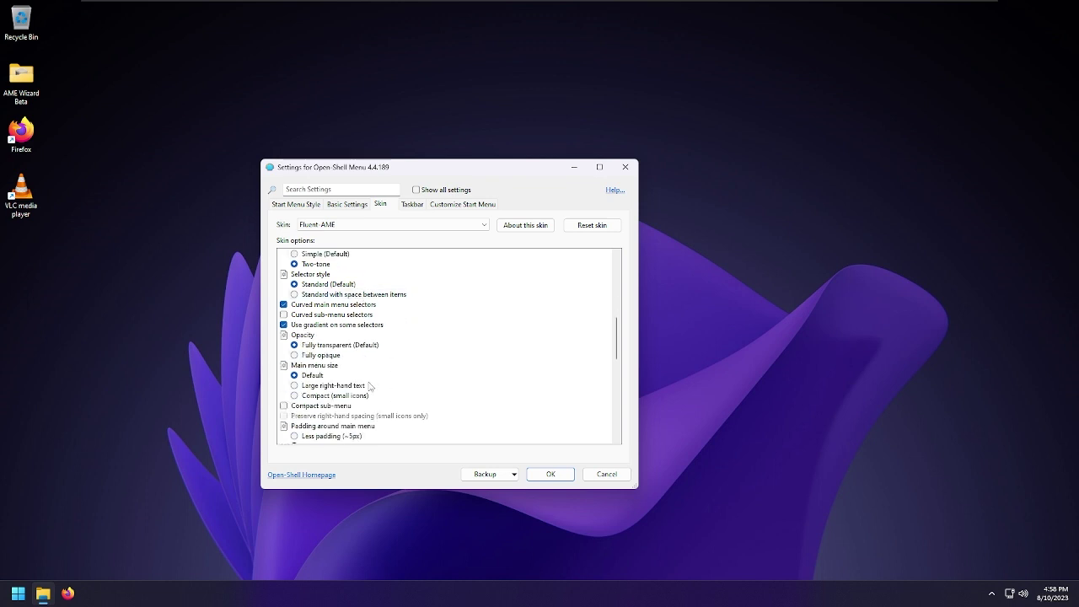
{"action": "scroll", "coordinate": [405, 393], "scroll_direction": "down", "scroll_amount": 1}
{"action": "scroll", "coordinate": [406, 392], "scroll_direction": "up", "scroll_amount": 1}
{"action": "scroll", "coordinate": [395, 301], "scroll_direction": "down", "scroll_amount": 3}
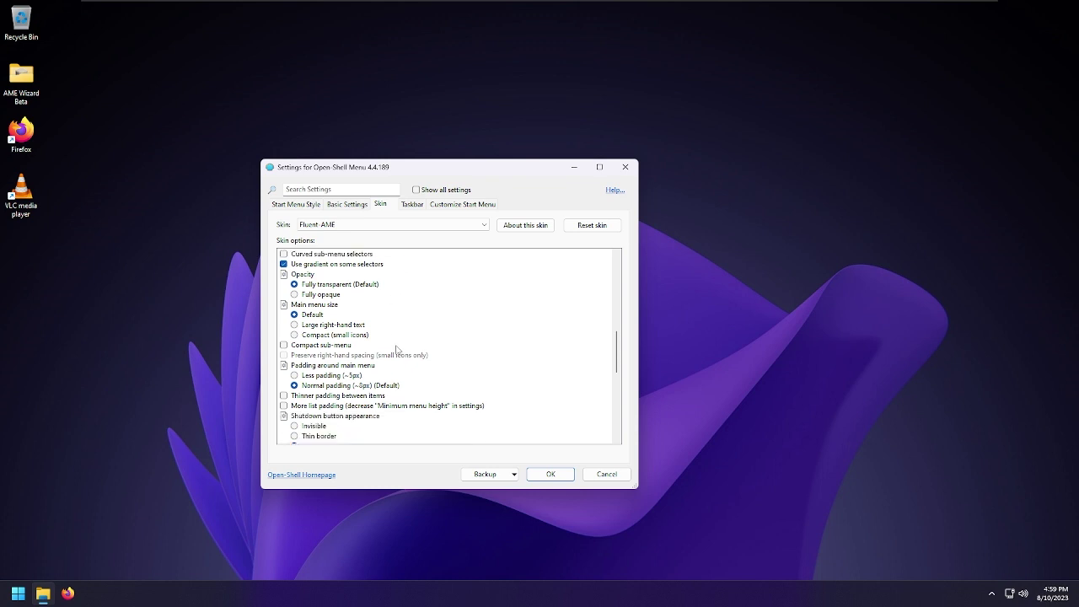
{"action": "scroll", "coordinate": [397, 352], "scroll_direction": "down", "scroll_amount": 1}
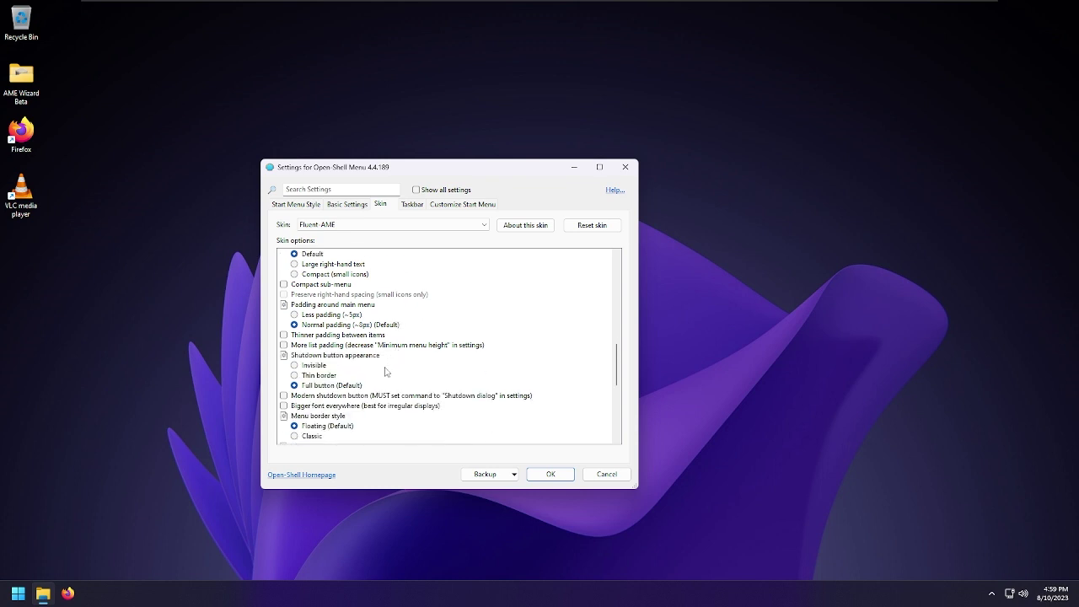
{"action": "scroll", "coordinate": [384, 372], "scroll_direction": "down", "scroll_amount": 4}
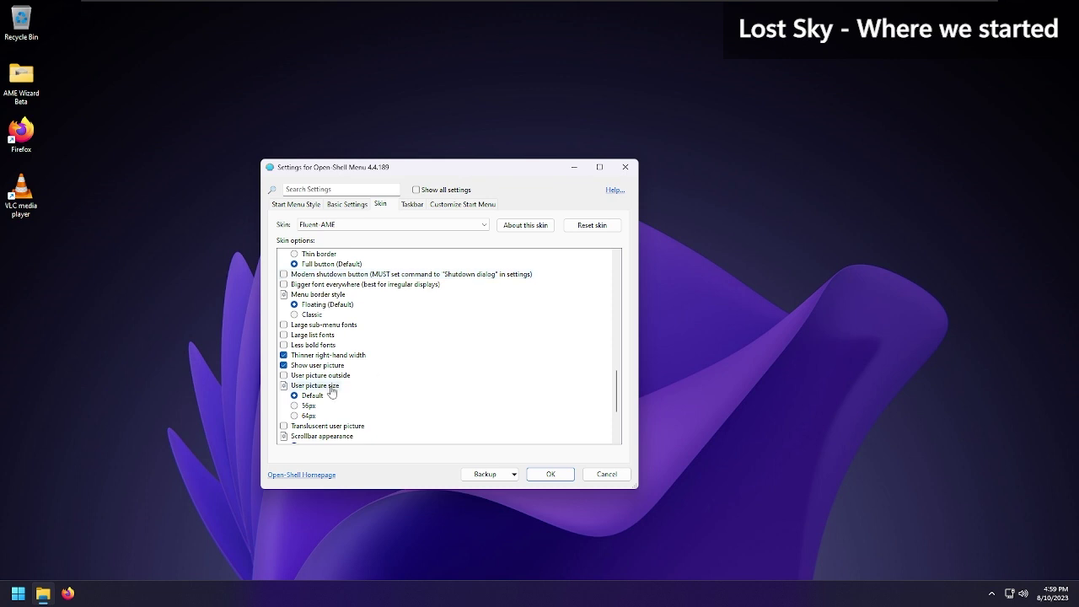
{"action": "scroll", "coordinate": [332, 391], "scroll_direction": "down", "scroll_amount": 3}
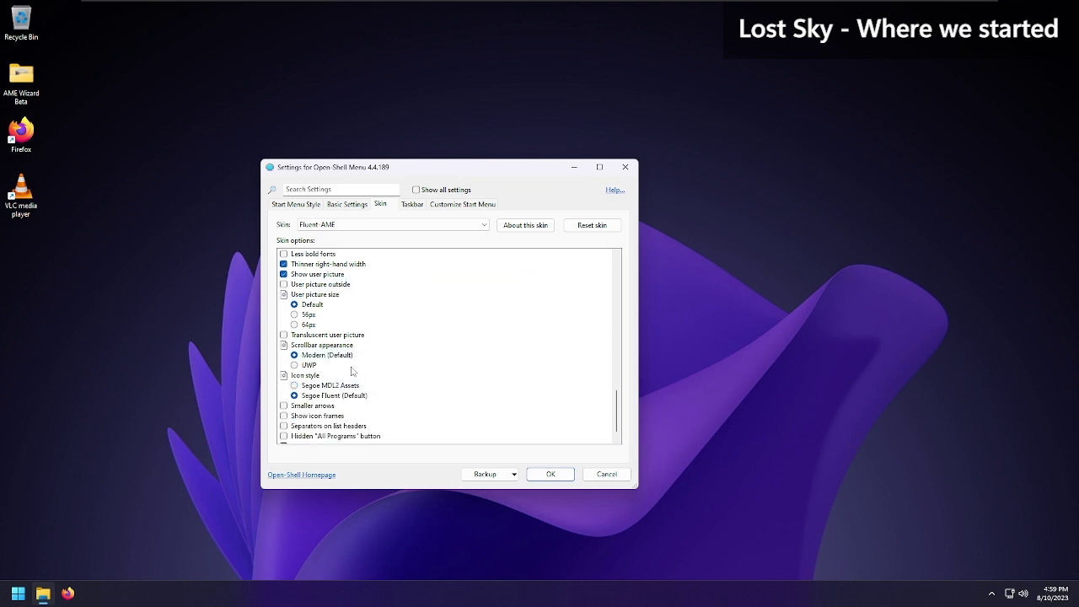
{"action": "left_click", "coordinate": [310, 366]}
Preview All Programs in the Start menu, then set Scrollbar appearance back to Modern (Default)
{"action": "key", "text": "super"}
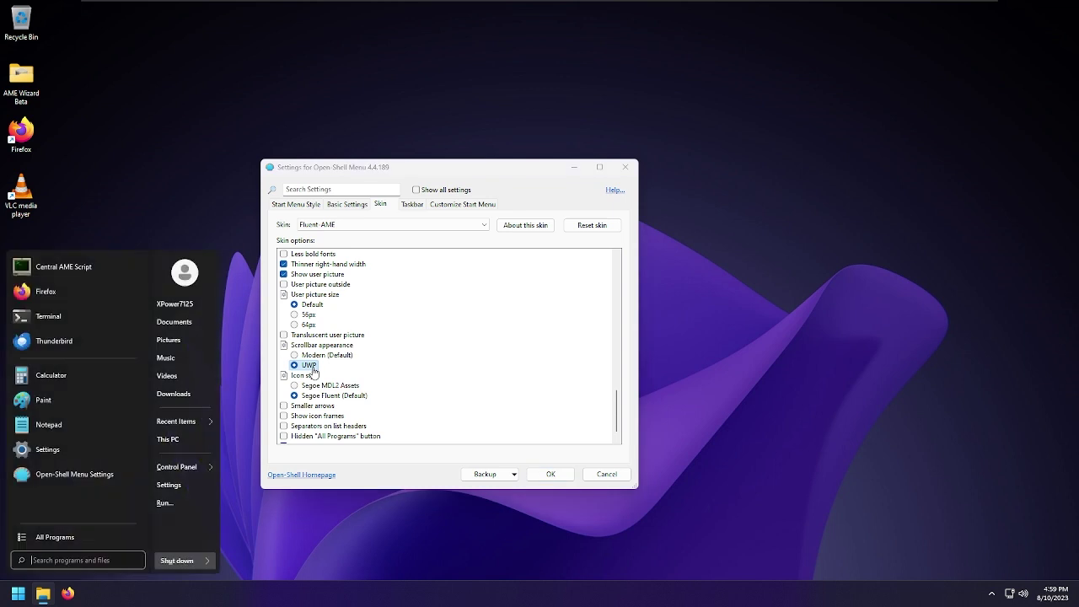
{"action": "left_click", "coordinate": [55, 537]}
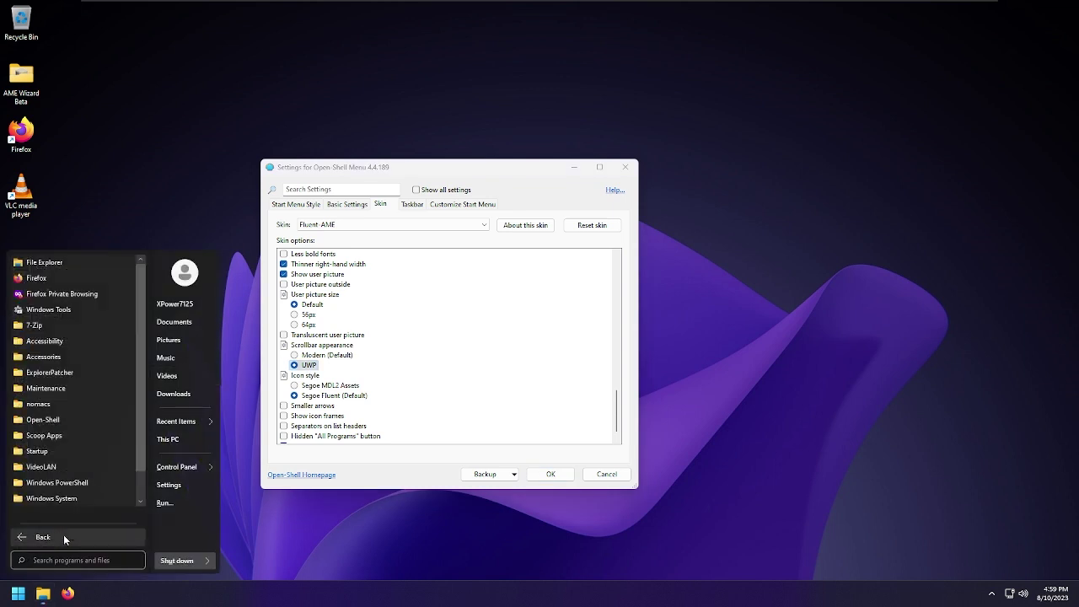
{"action": "scroll", "coordinate": [142, 456], "scroll_direction": "down", "scroll_amount": 2}
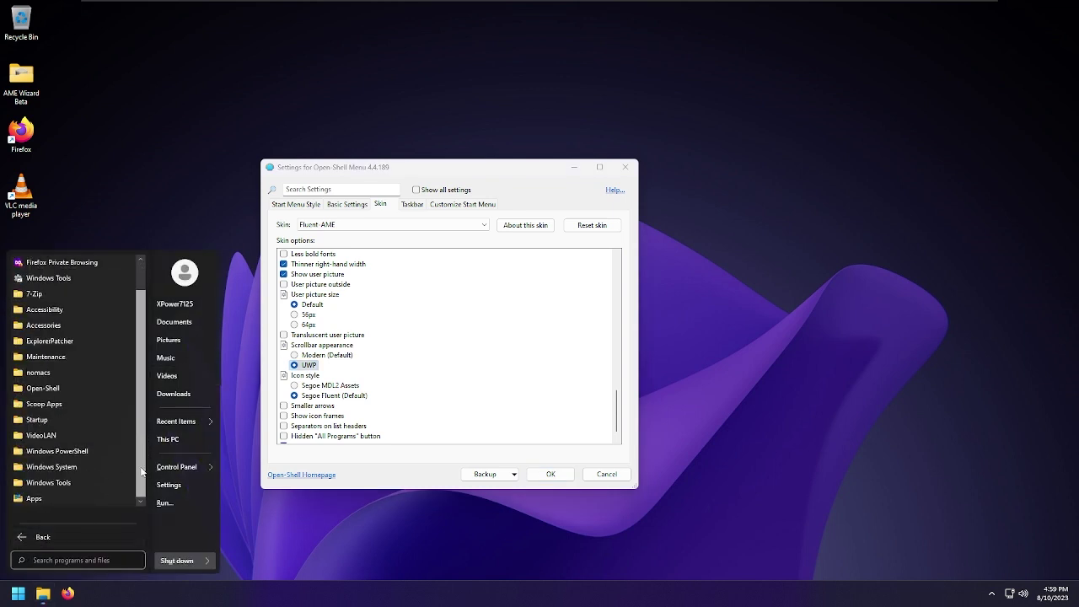
{"action": "left_click", "coordinate": [320, 355]}
Preview the Modern scrollbar in the Start menu's All Programs list
{"action": "key", "text": "super"}
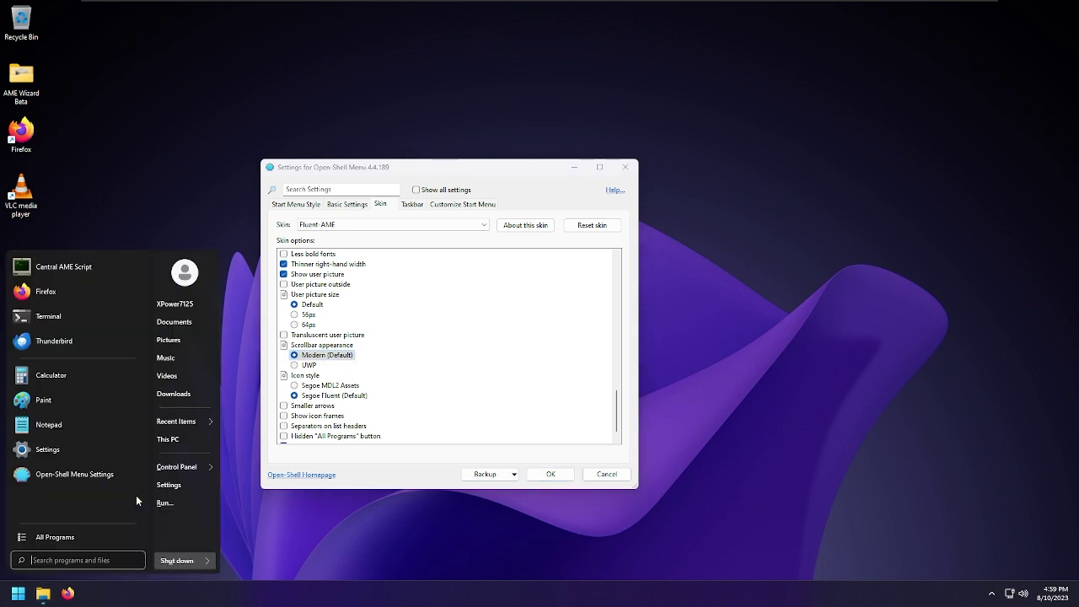
{"action": "left_click", "coordinate": [86, 528]}
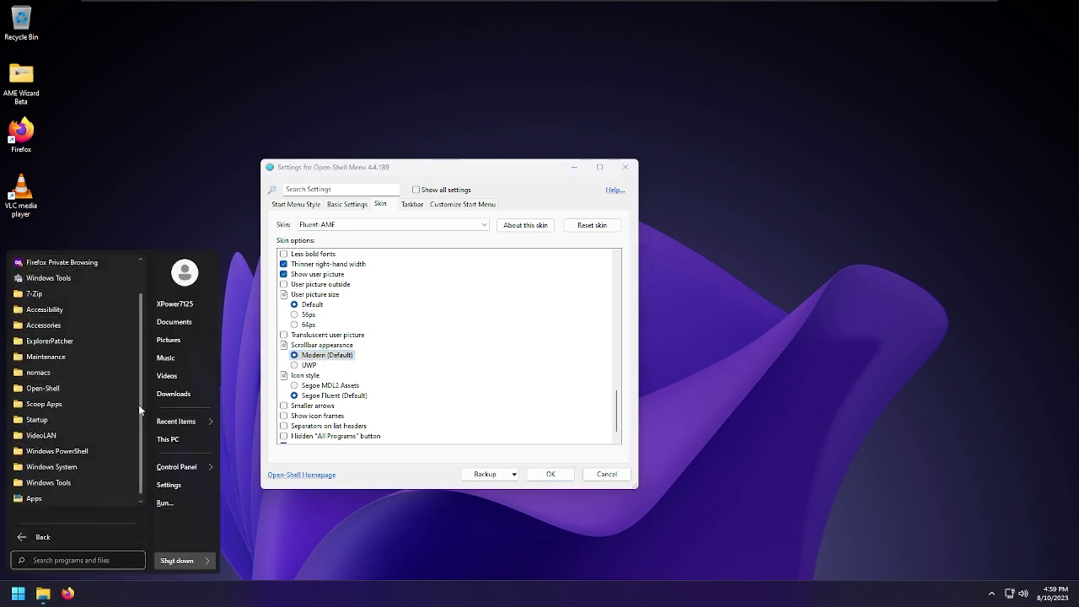
{"action": "scroll", "coordinate": [143, 406], "scroll_direction": "up", "scroll_amount": 3}
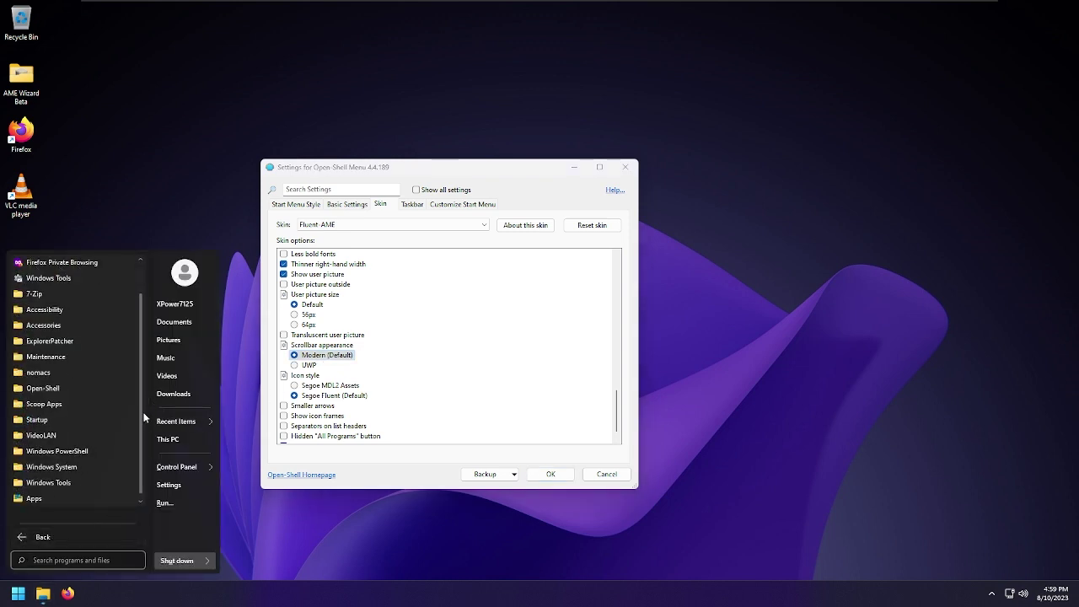
{"action": "left_click", "coordinate": [387, 408]}
Save the skin settings with OK and Yes, closing the window
{"action": "scroll", "coordinate": [386, 408], "scroll_direction": "down", "scroll_amount": 1}
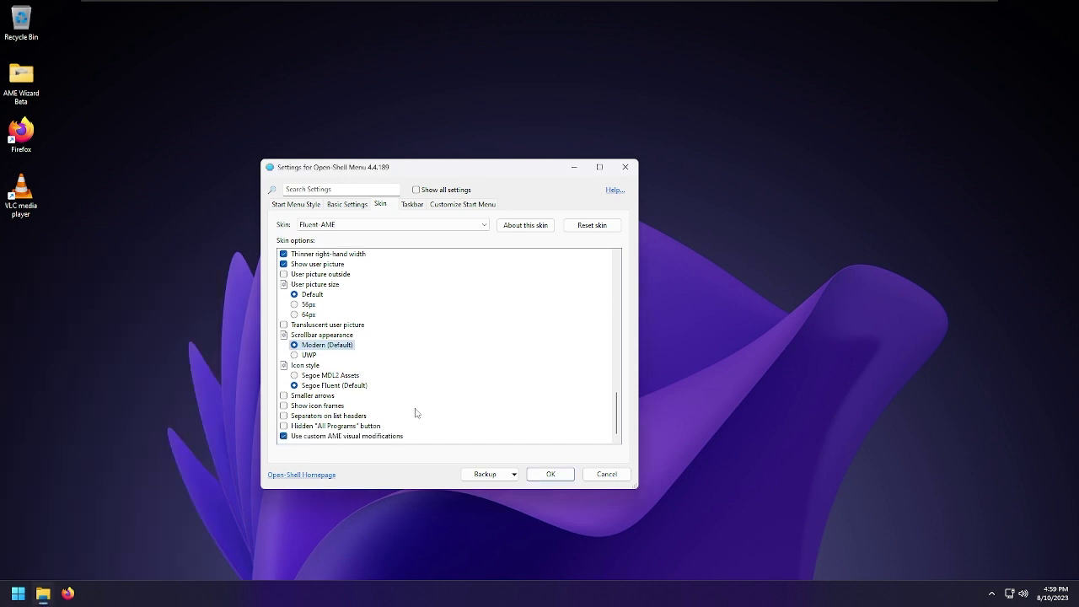
{"action": "left_click", "coordinate": [384, 425]}
{"action": "key", "text": "Escape"}
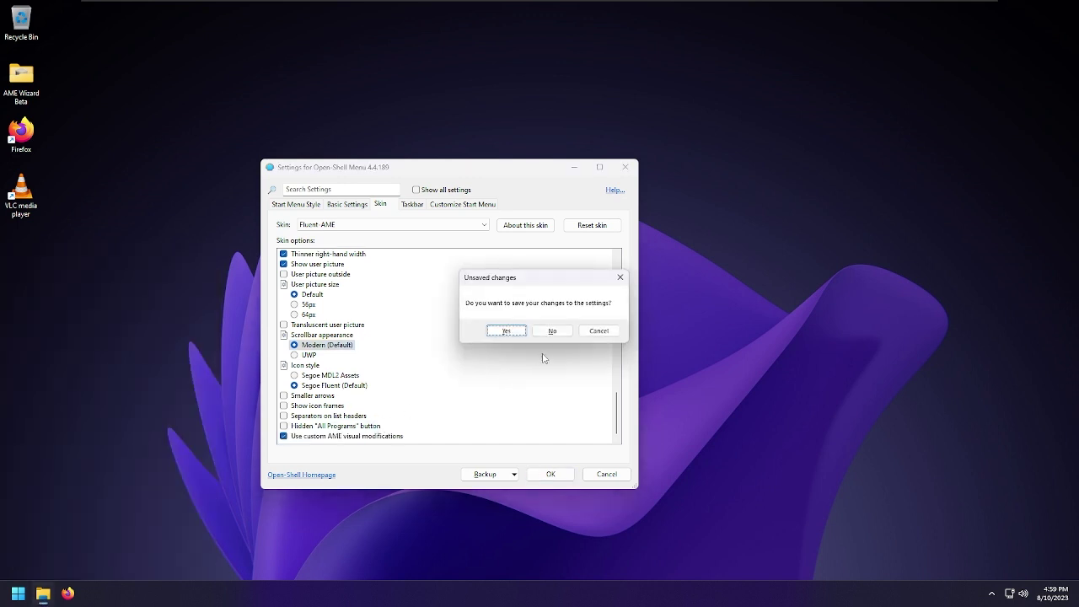
{"action": "left_click", "coordinate": [505, 330]}
{"action": "left_click_drag", "start_coordinate": [296, 478], "coordinate": [509, 275]}
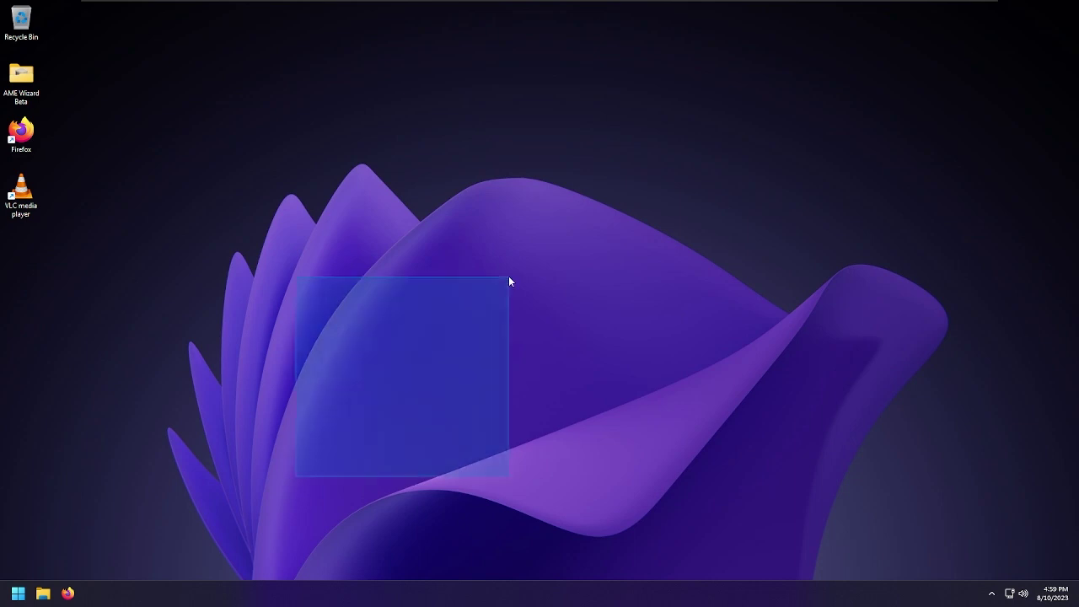
{"action": "key", "text": "super+r"}
{"action": "key", "text": "Escape"}
{"action": "key", "text": "super"}
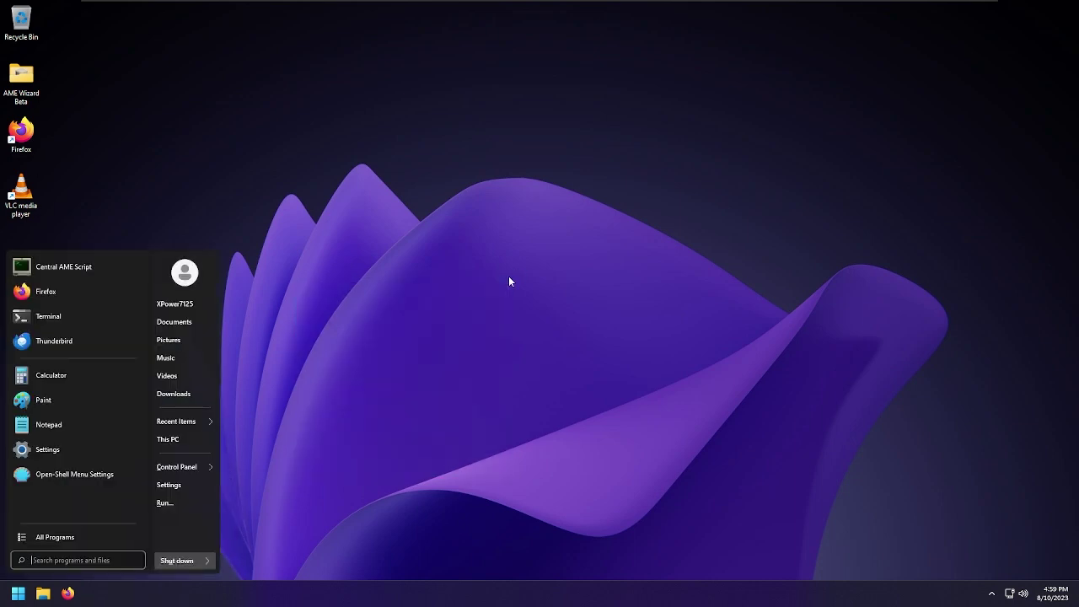
{"action": "key", "text": "ctrl+shift+Escape"}
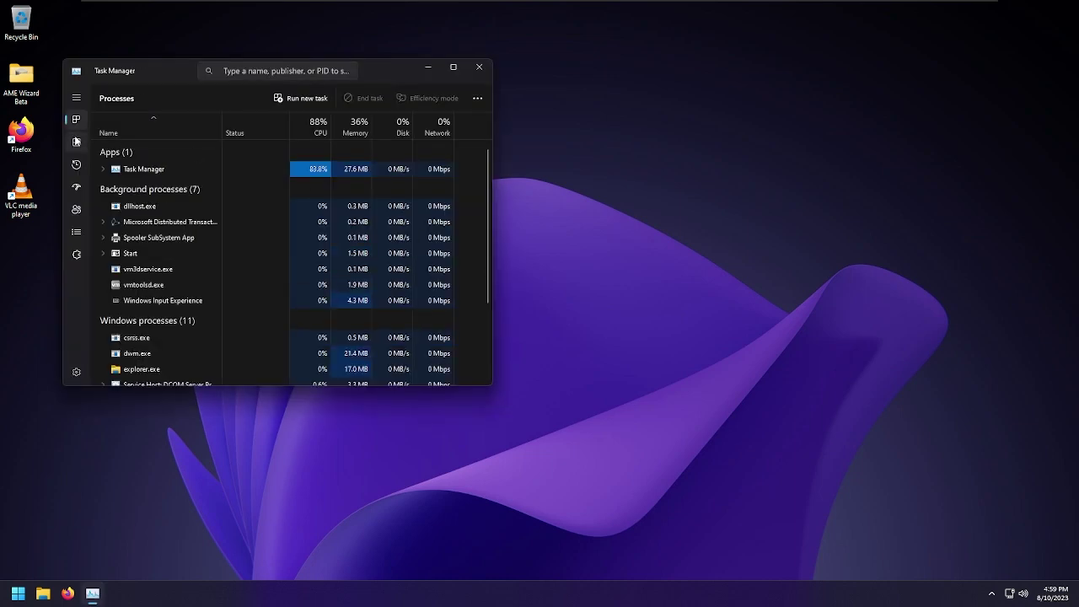
{"action": "left_click", "coordinate": [76, 142]}
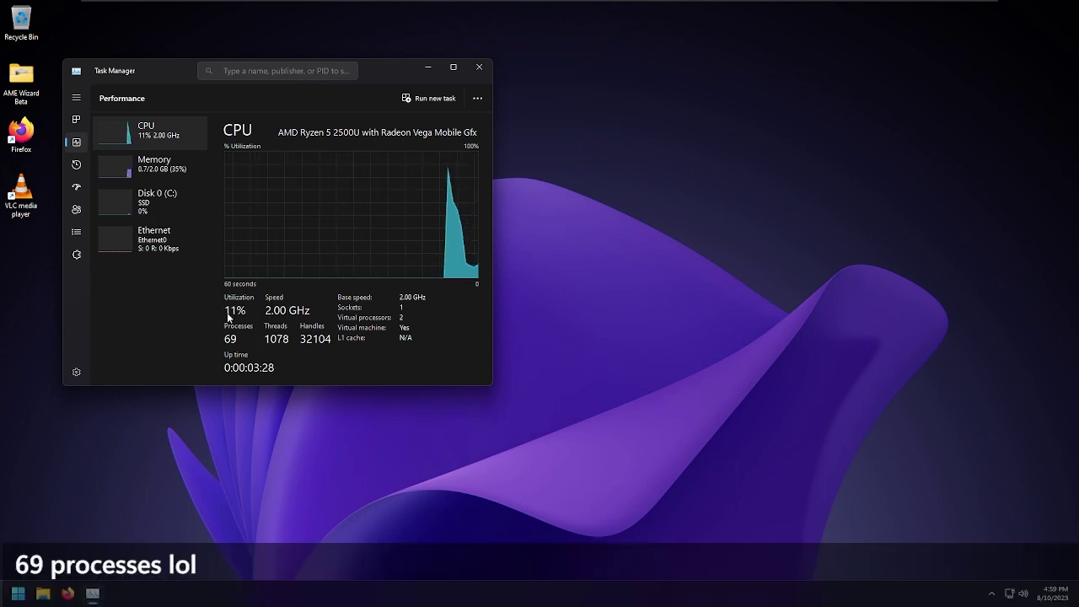
{"action": "key", "text": "alt+F4"}
{"action": "left_click_drag", "start_coordinate": [607, 218], "coordinate": [234, 385]}
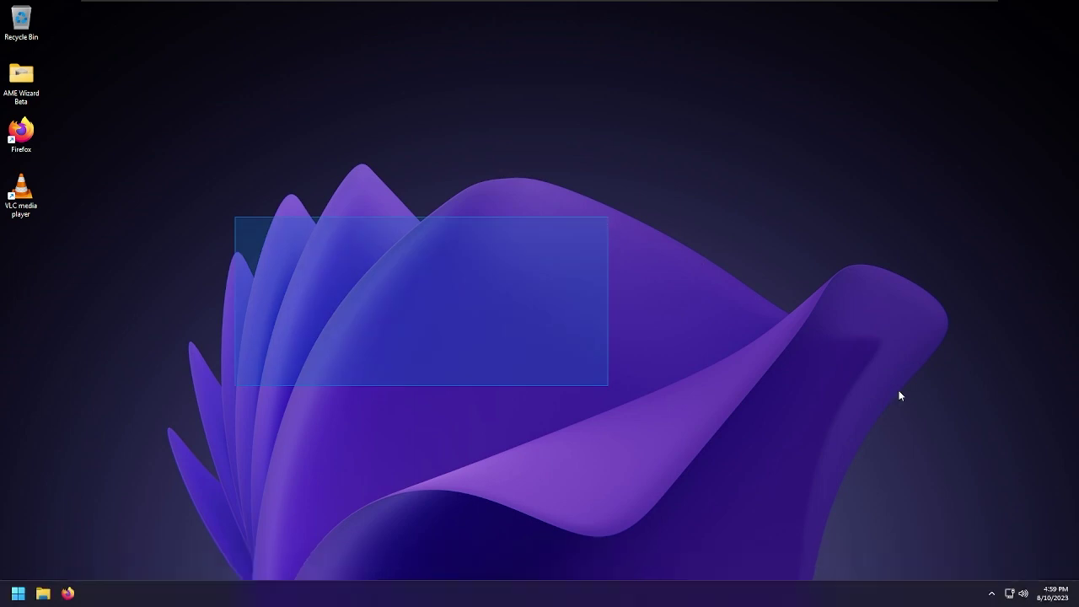
Check the hidden tray icons and desktop menu, then shut down from the Open-Shell Start menu
{"action": "left_click", "coordinate": [990, 590]}
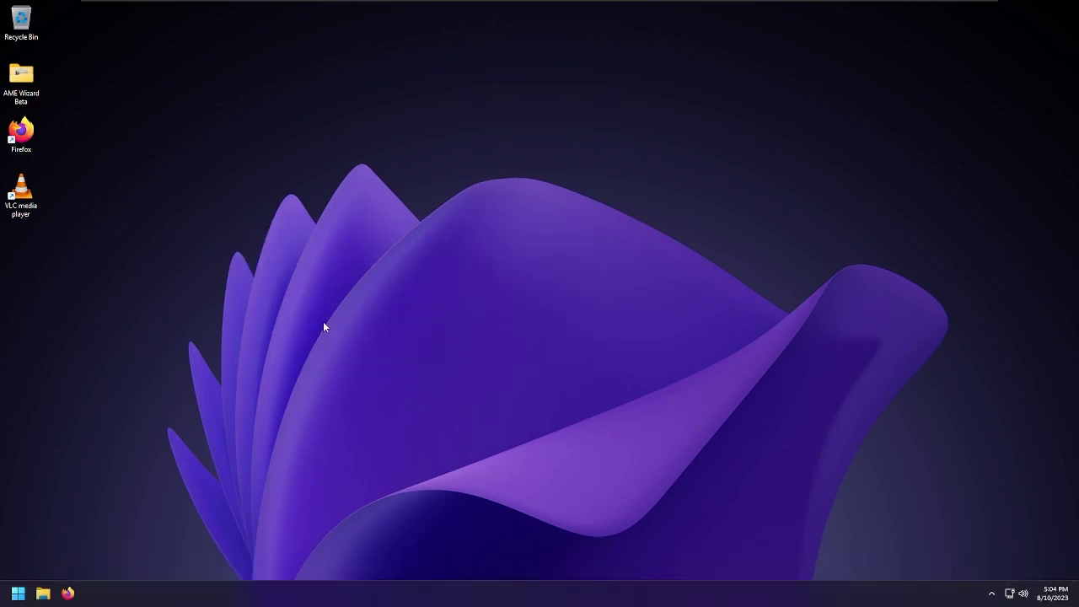
{"action": "key", "text": "super"}
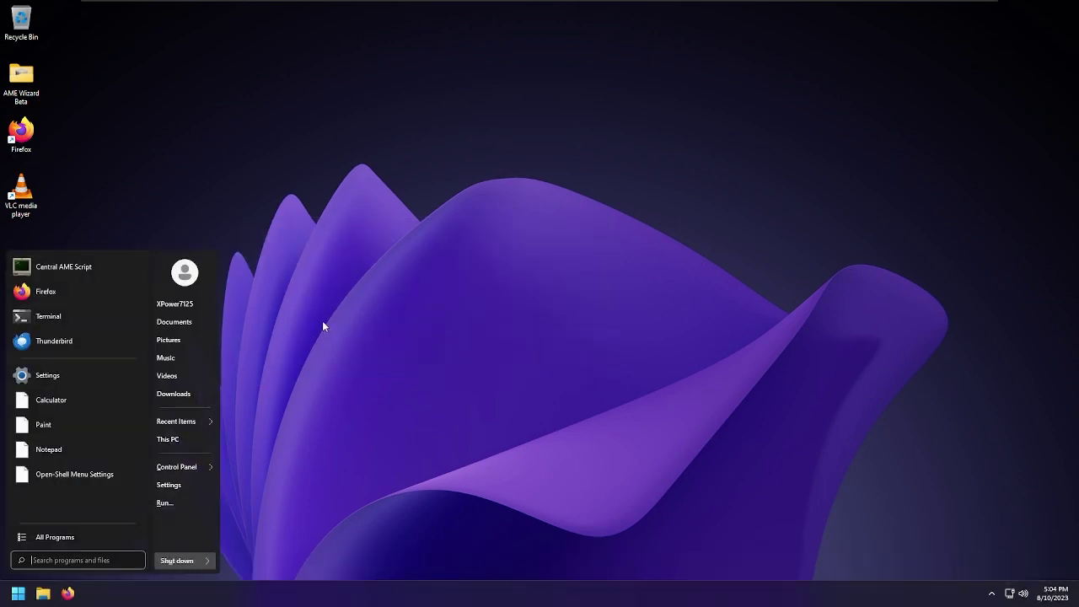
{"action": "left_click", "coordinate": [367, 326]}
{"action": "right_click", "coordinate": [367, 326]}
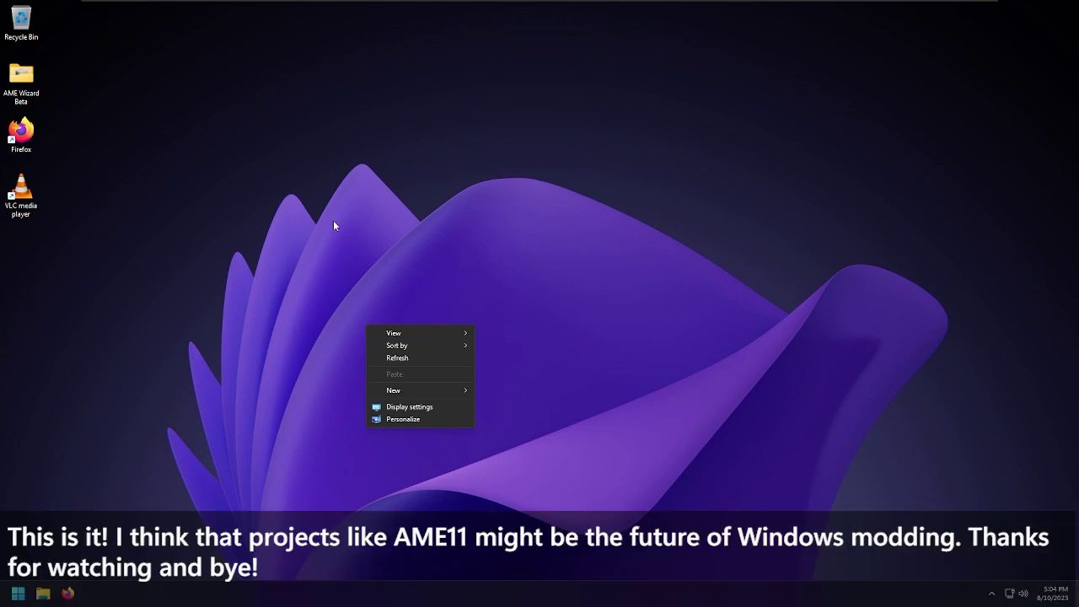
{"action": "left_click", "coordinate": [248, 367]}
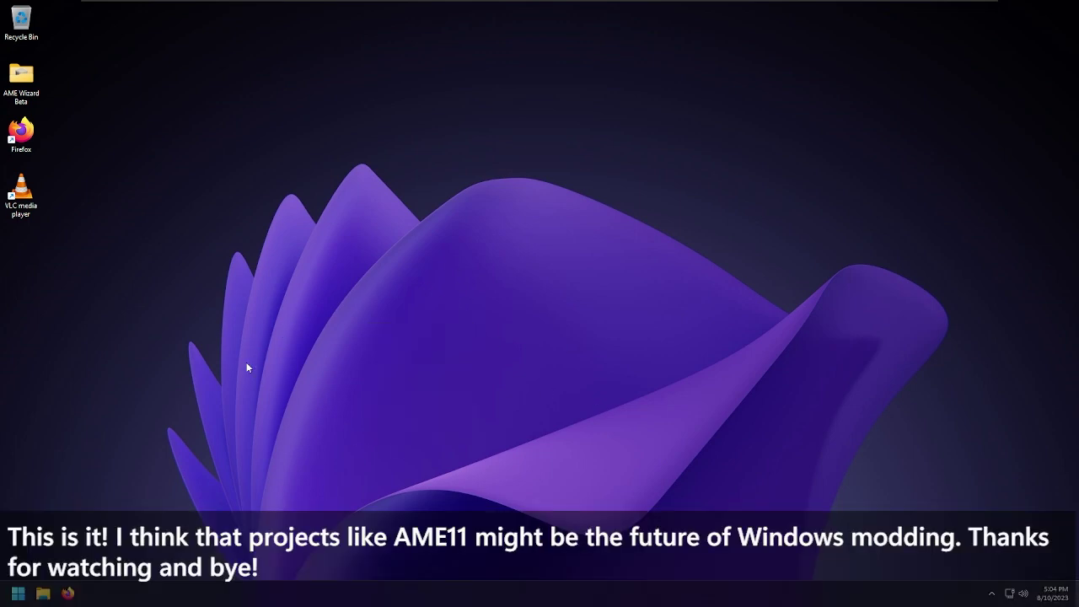
{"action": "left_click", "coordinate": [12, 594]}
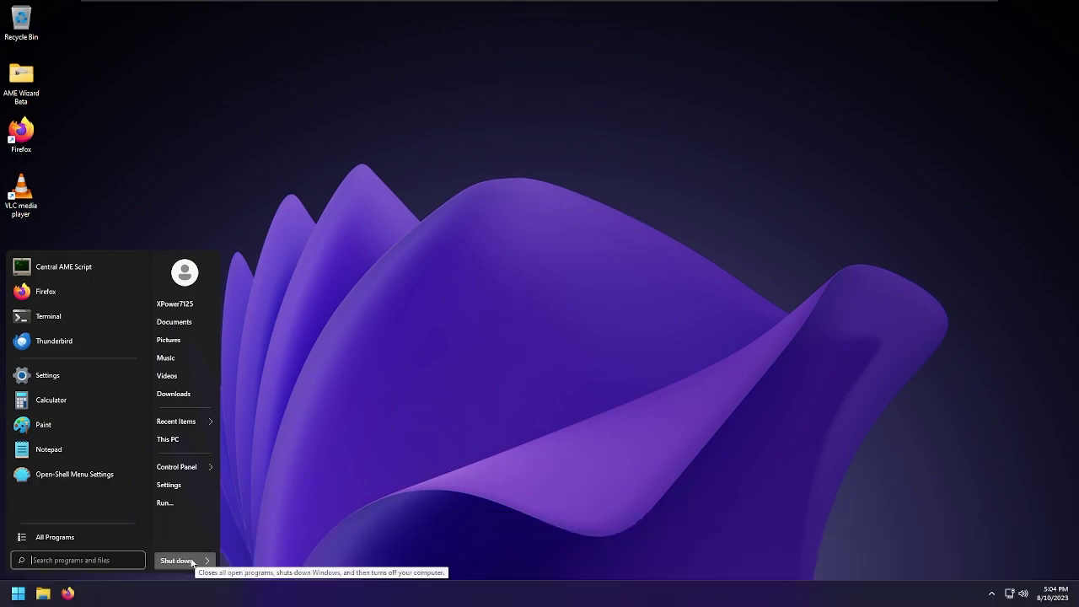
{"action": "left_click", "coordinate": [177, 561]}
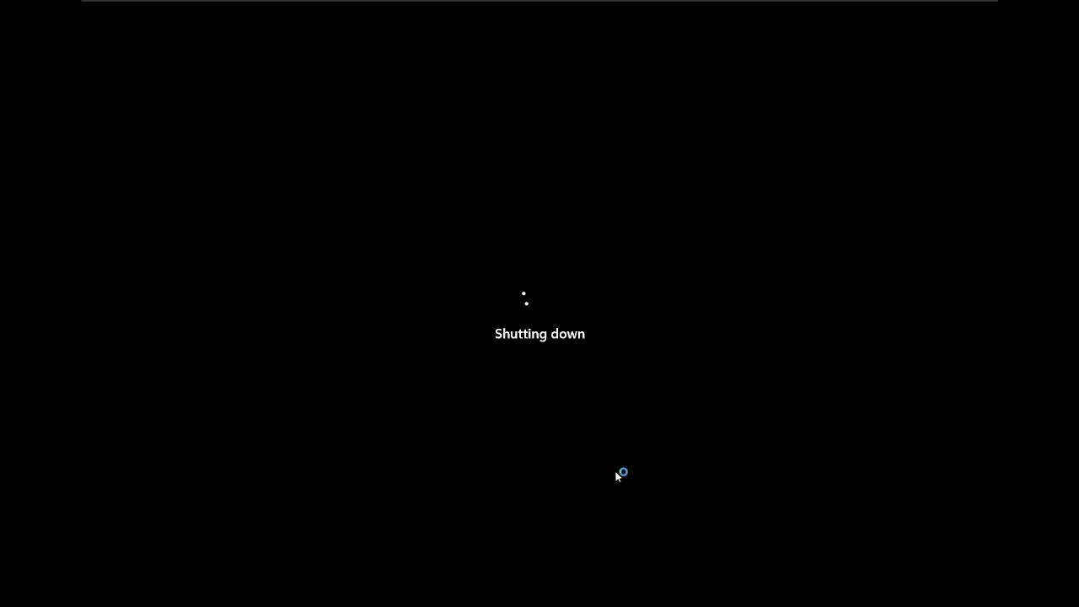